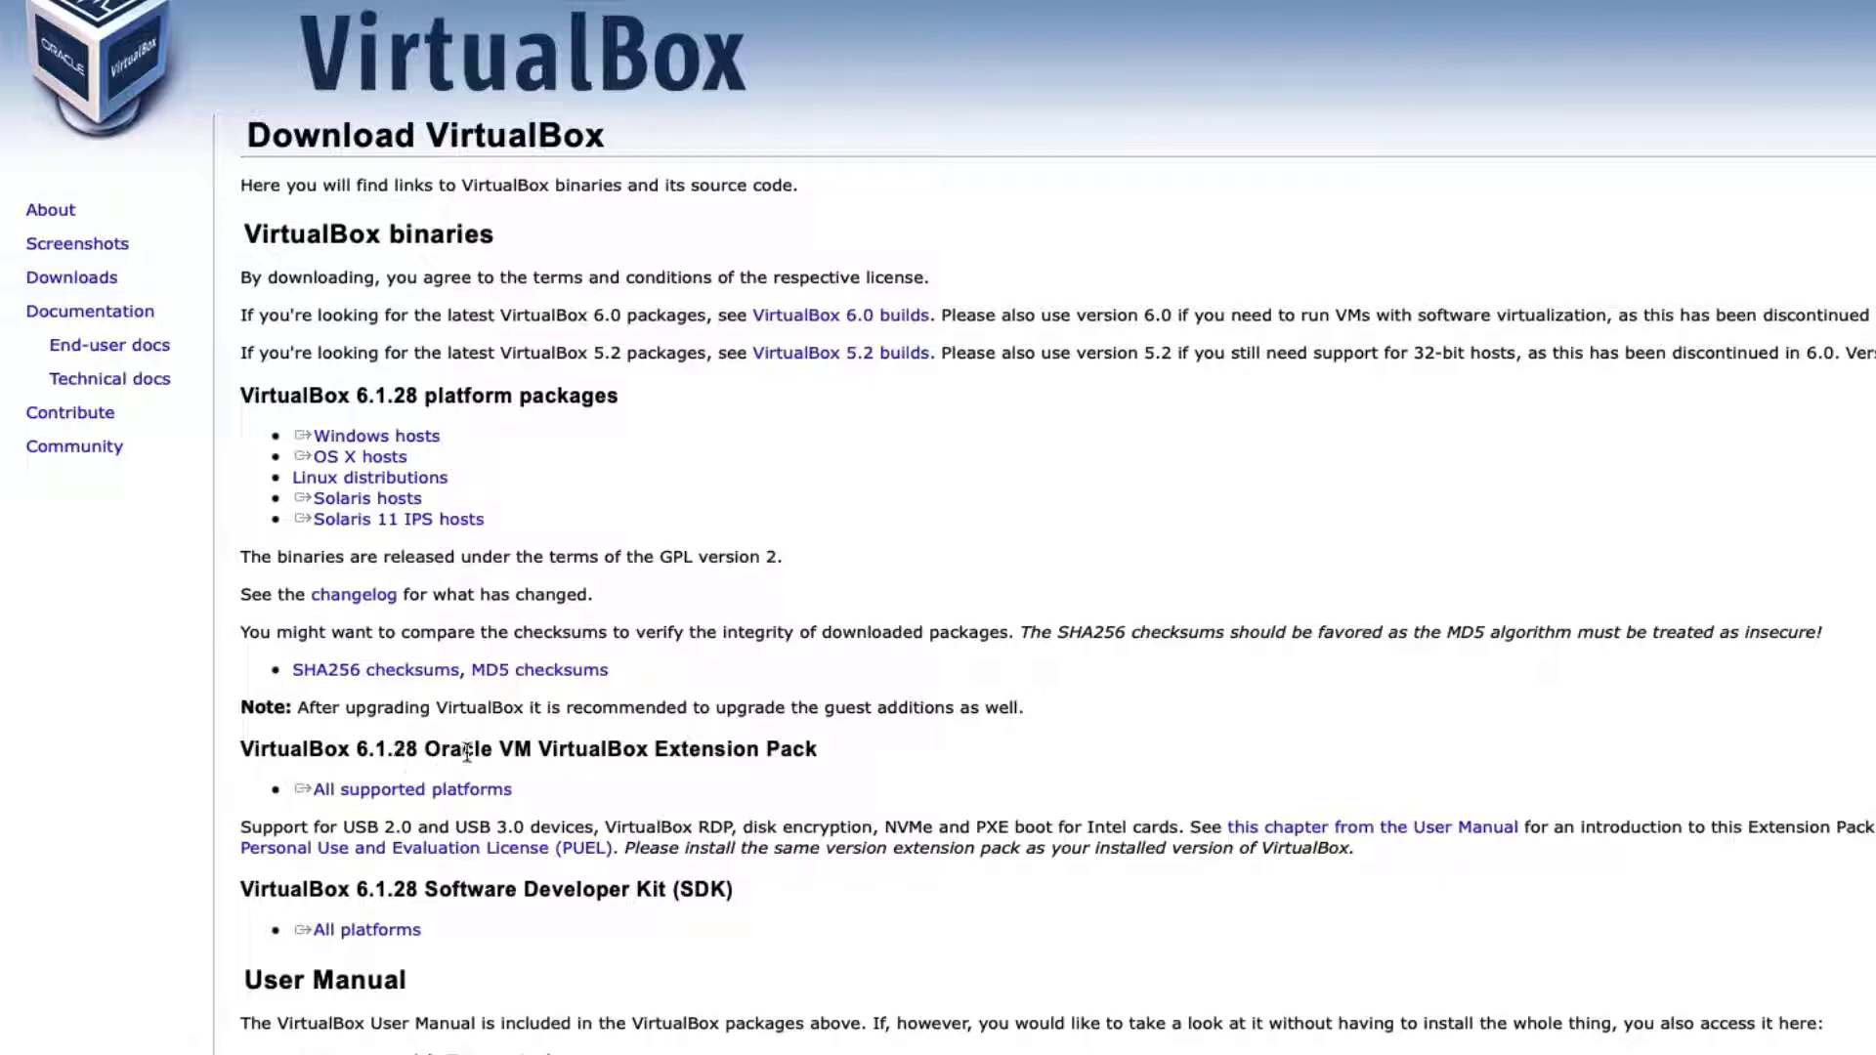
Download the Extension Pack for all platforms and Ubuntu Desktop 21.10 from ubuntu.com
left_click_drag(753, 751, 584, 805)
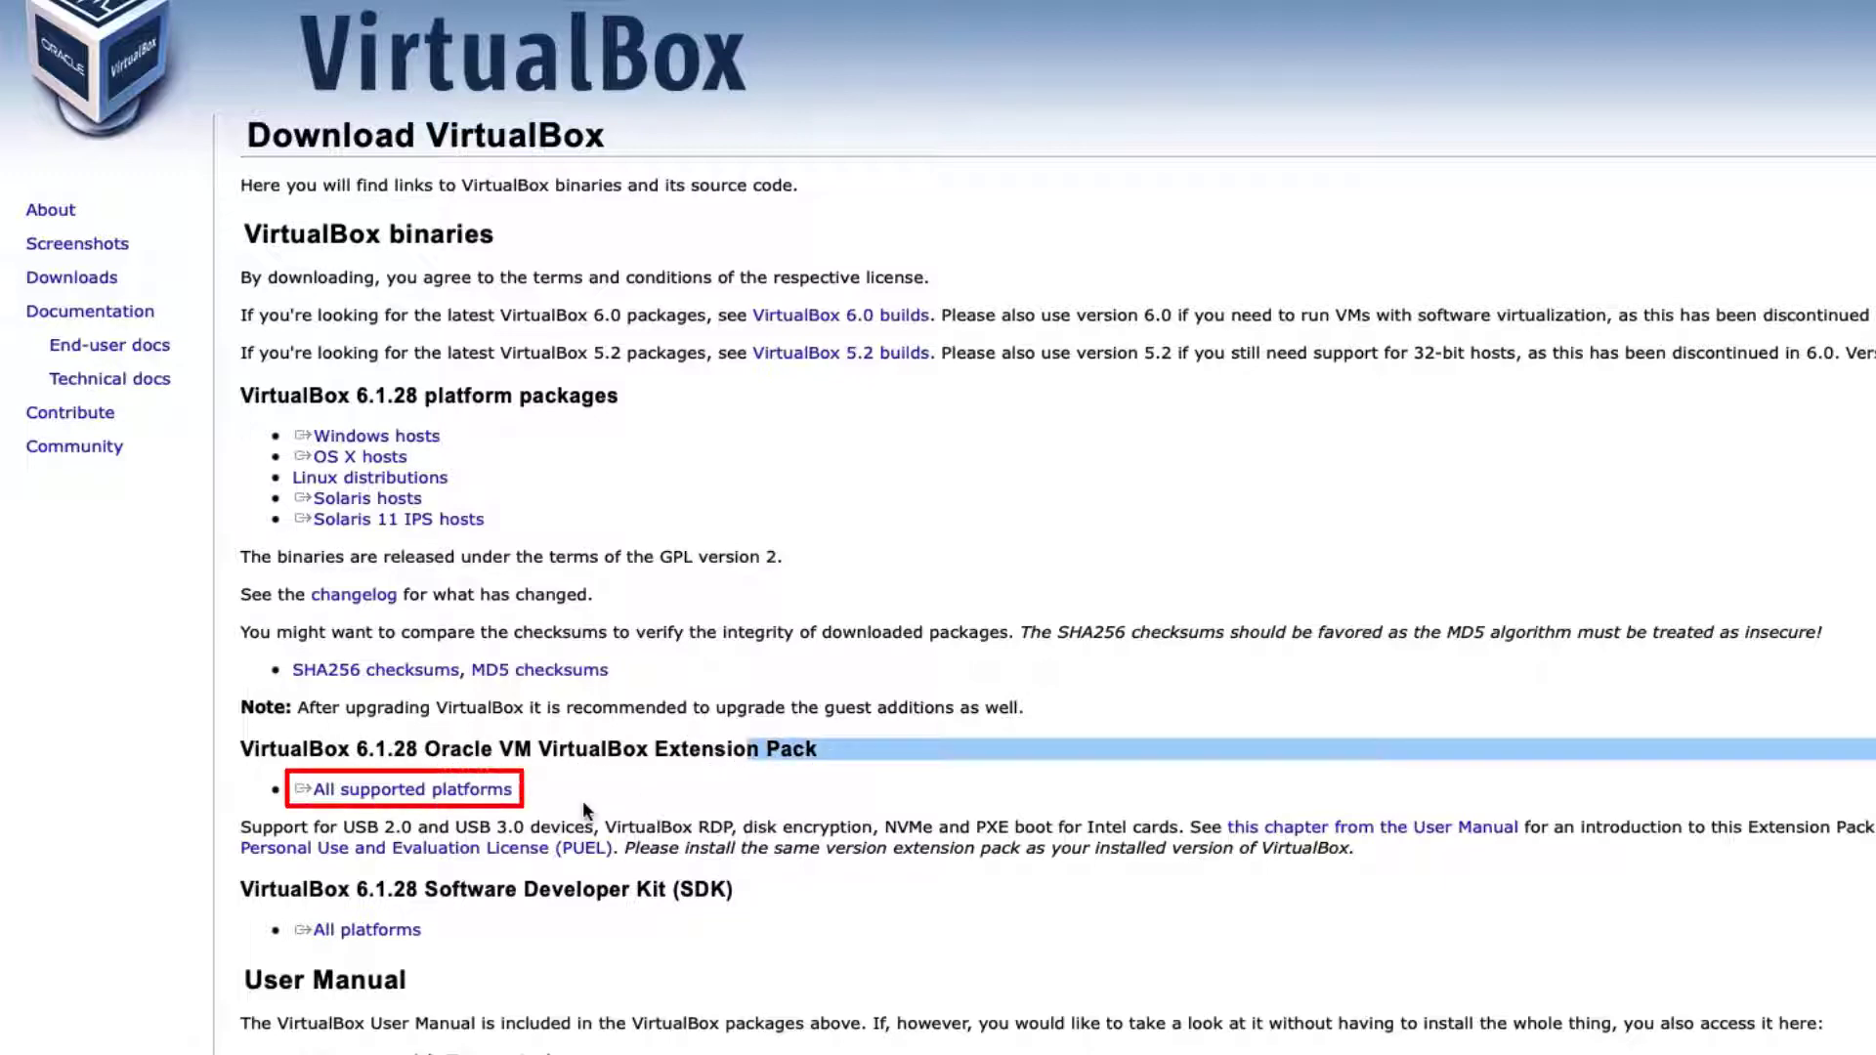
left_click(454, 803)
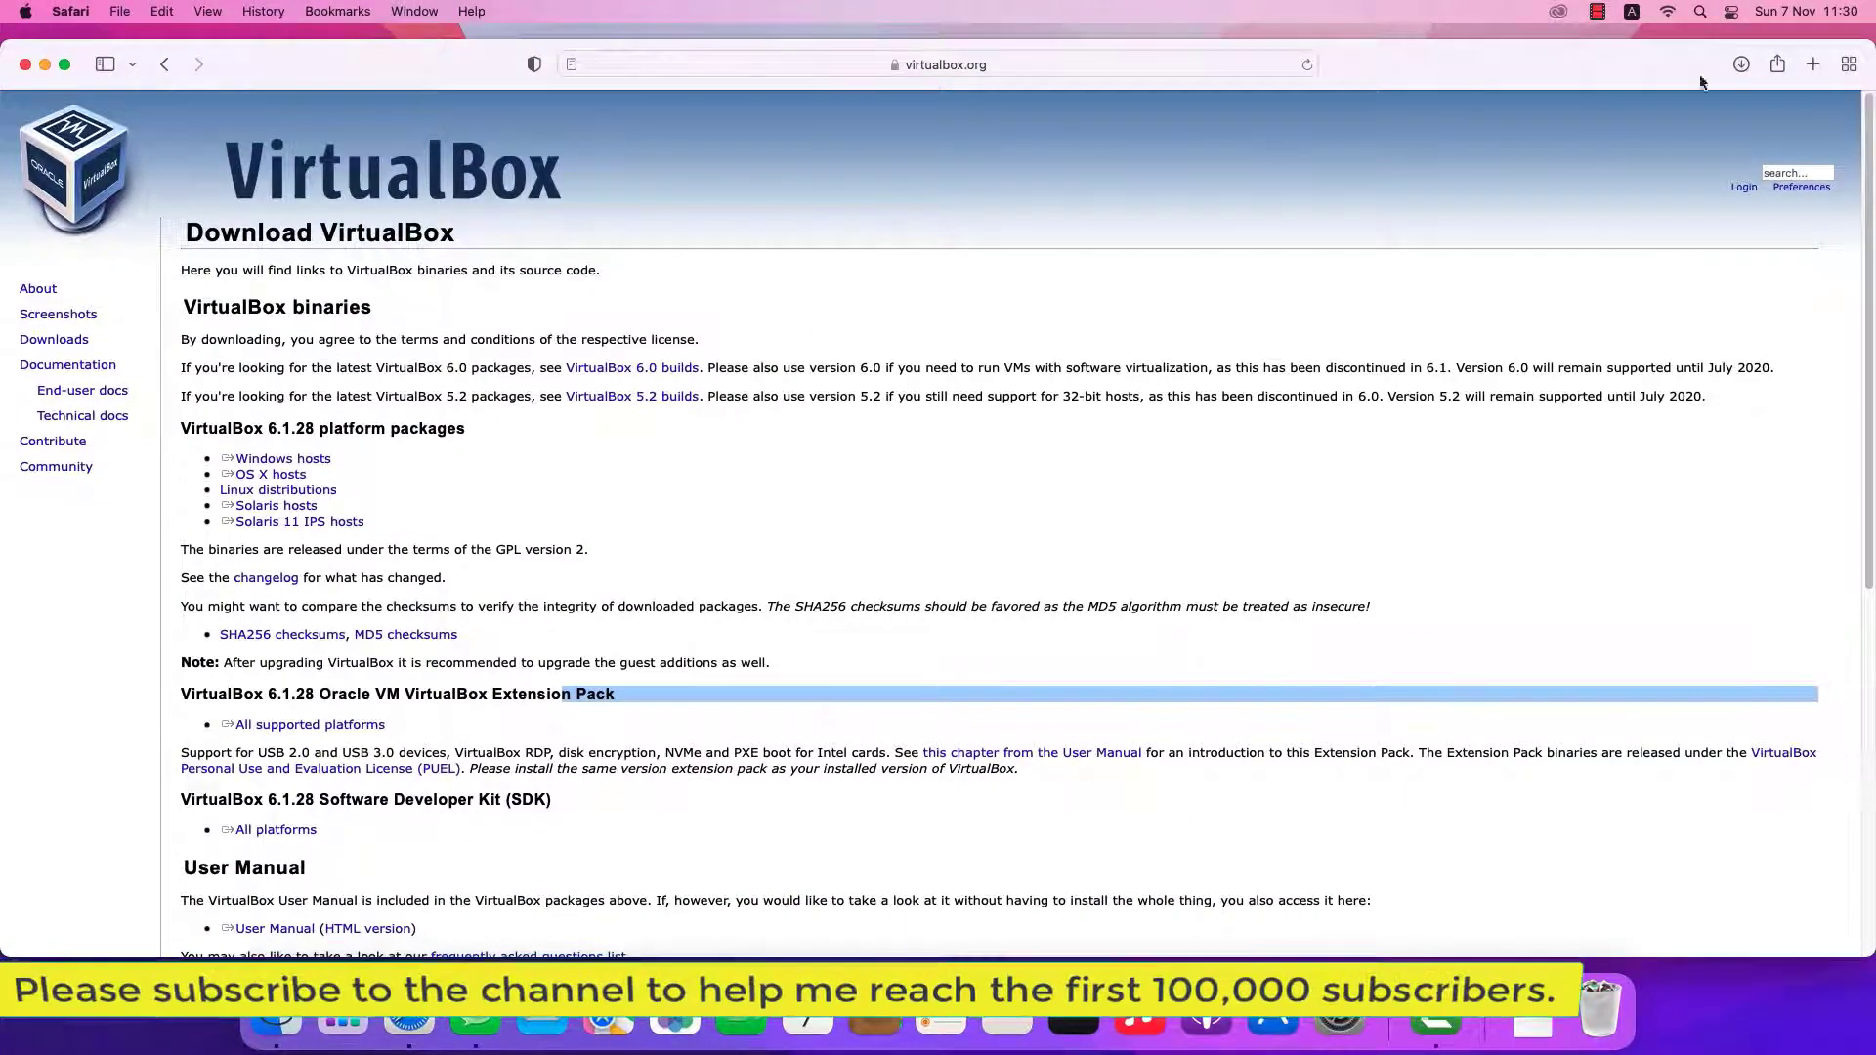
key("super+t")
type("ubuntu.com")
key("Return")
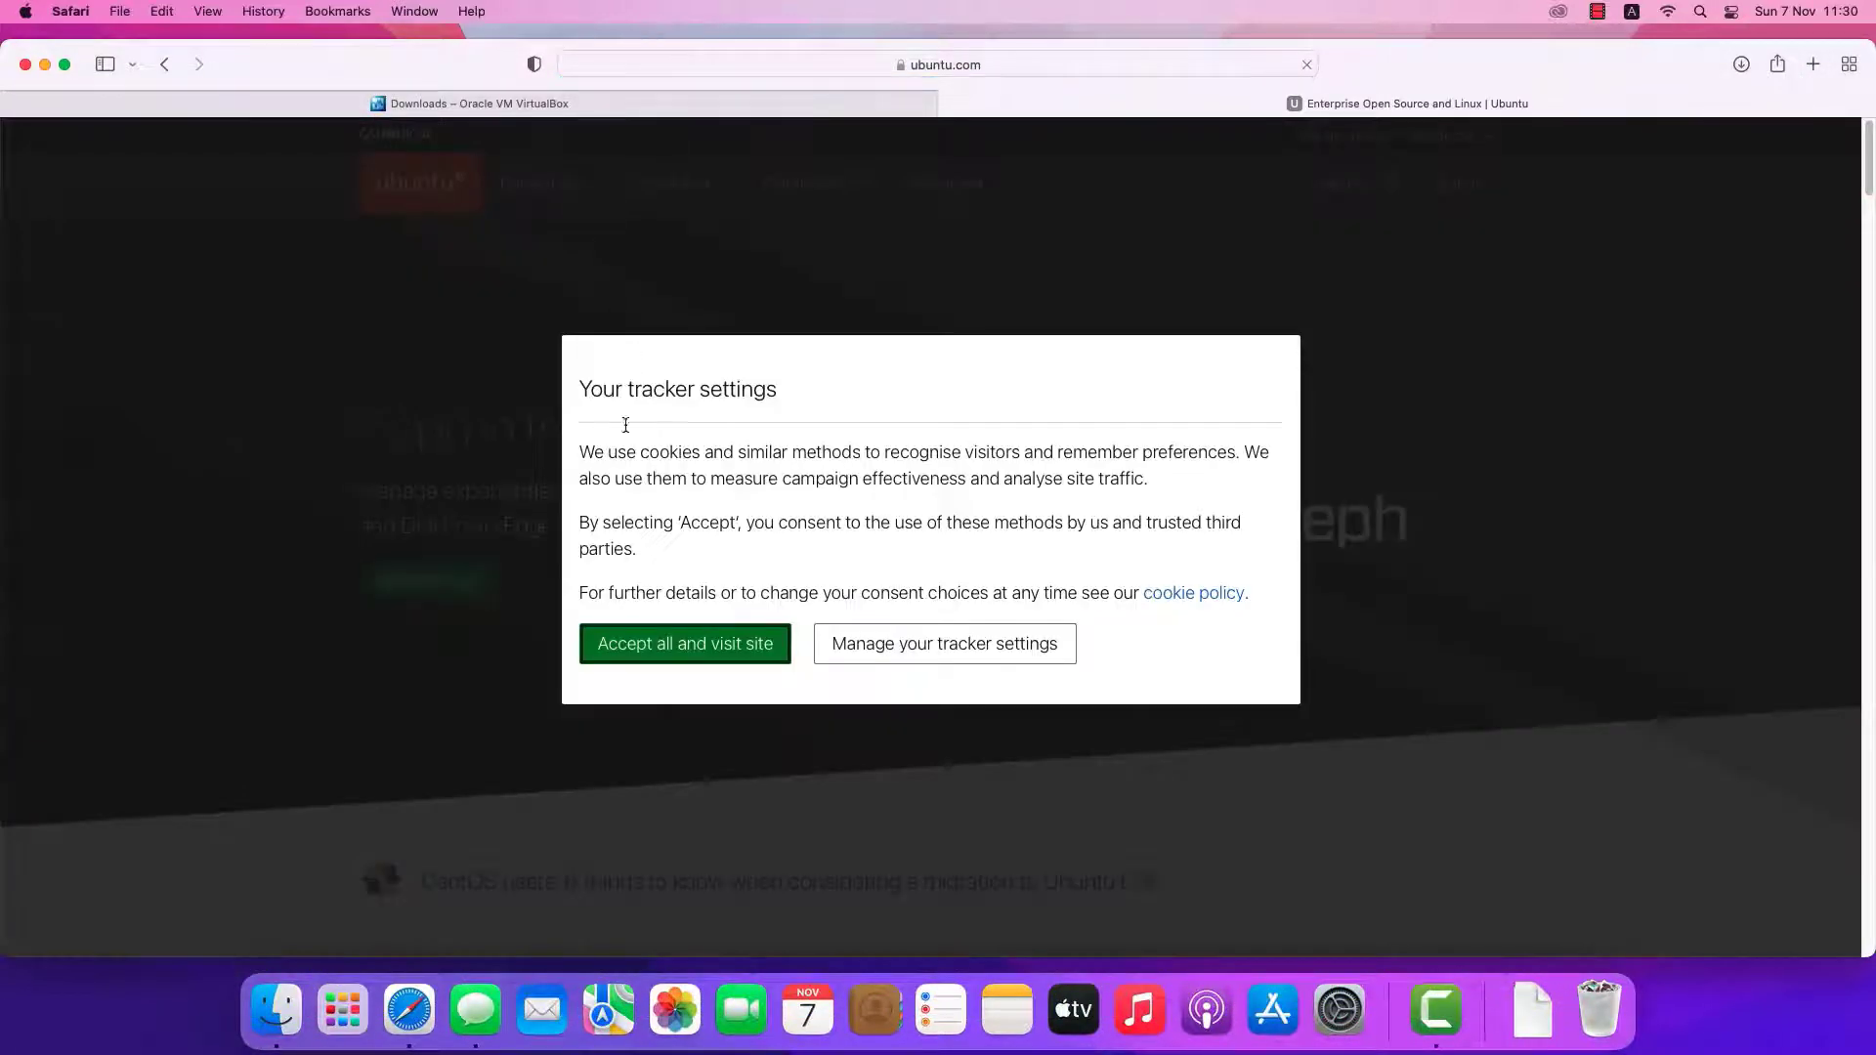
left_click(664, 651)
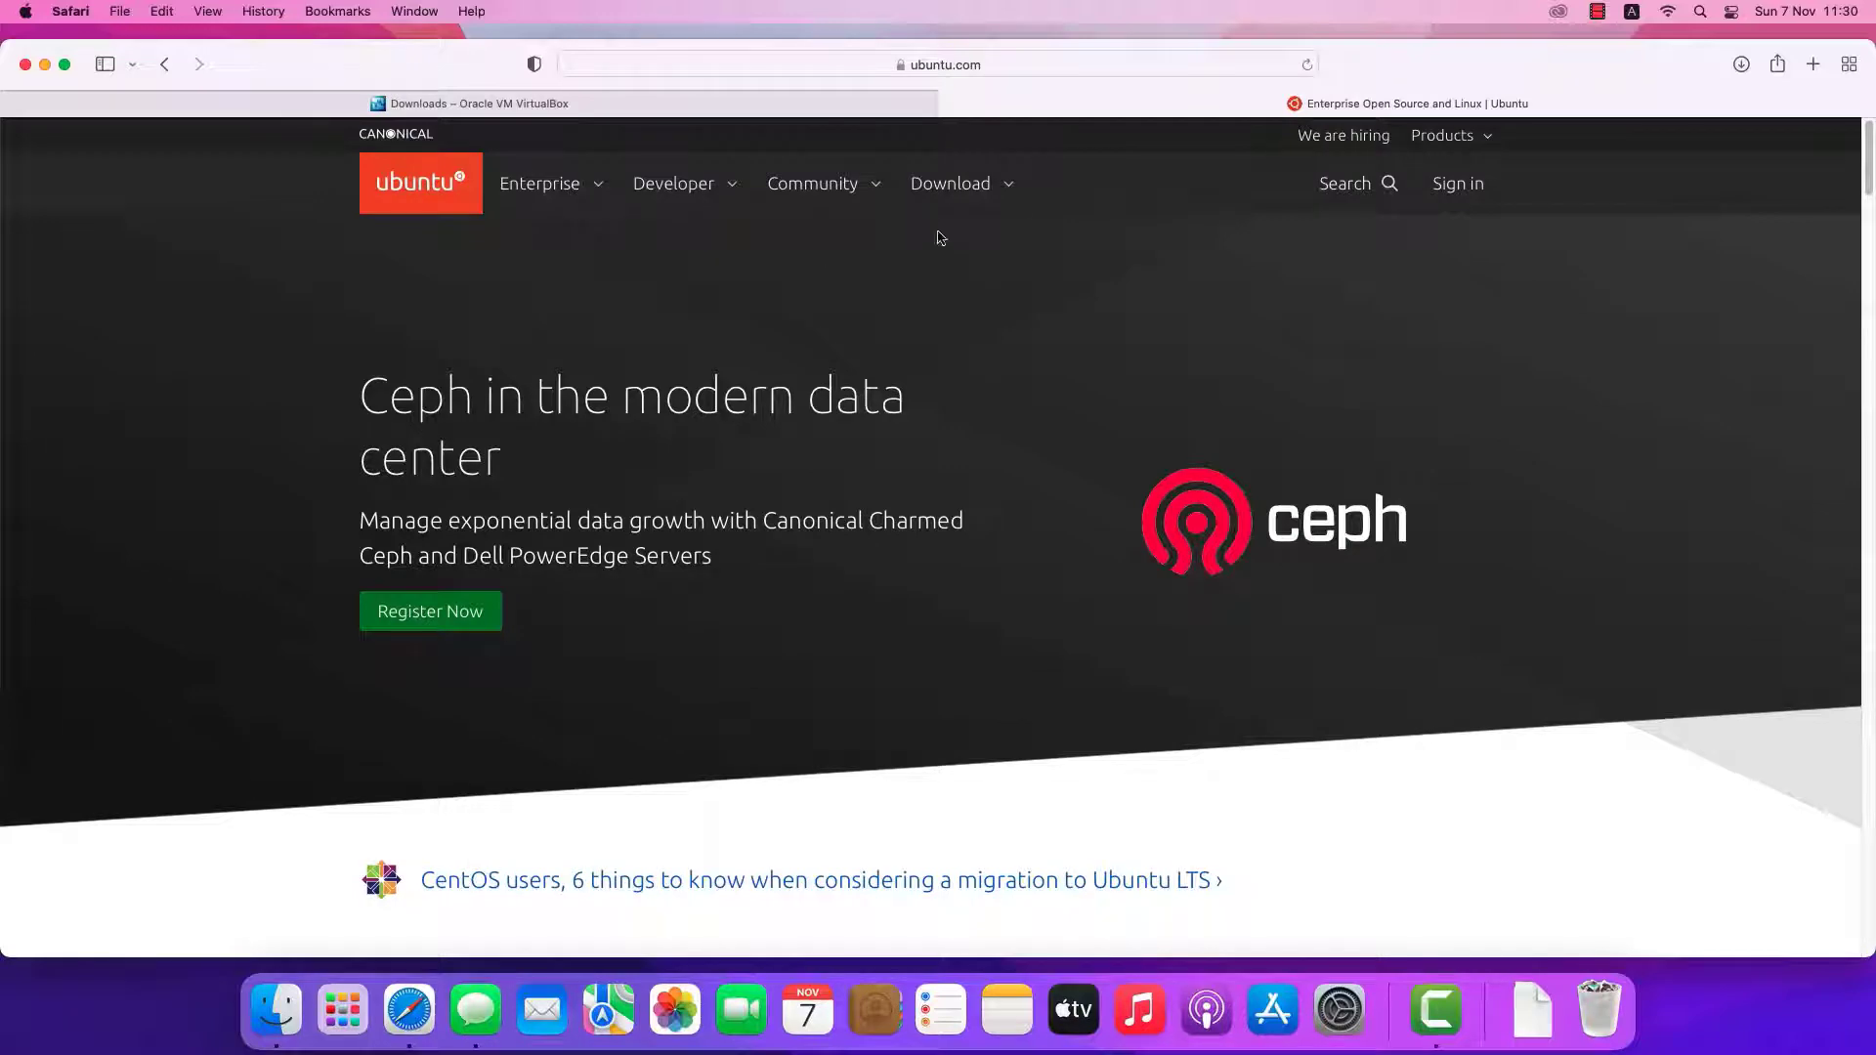
left_click(947, 188)
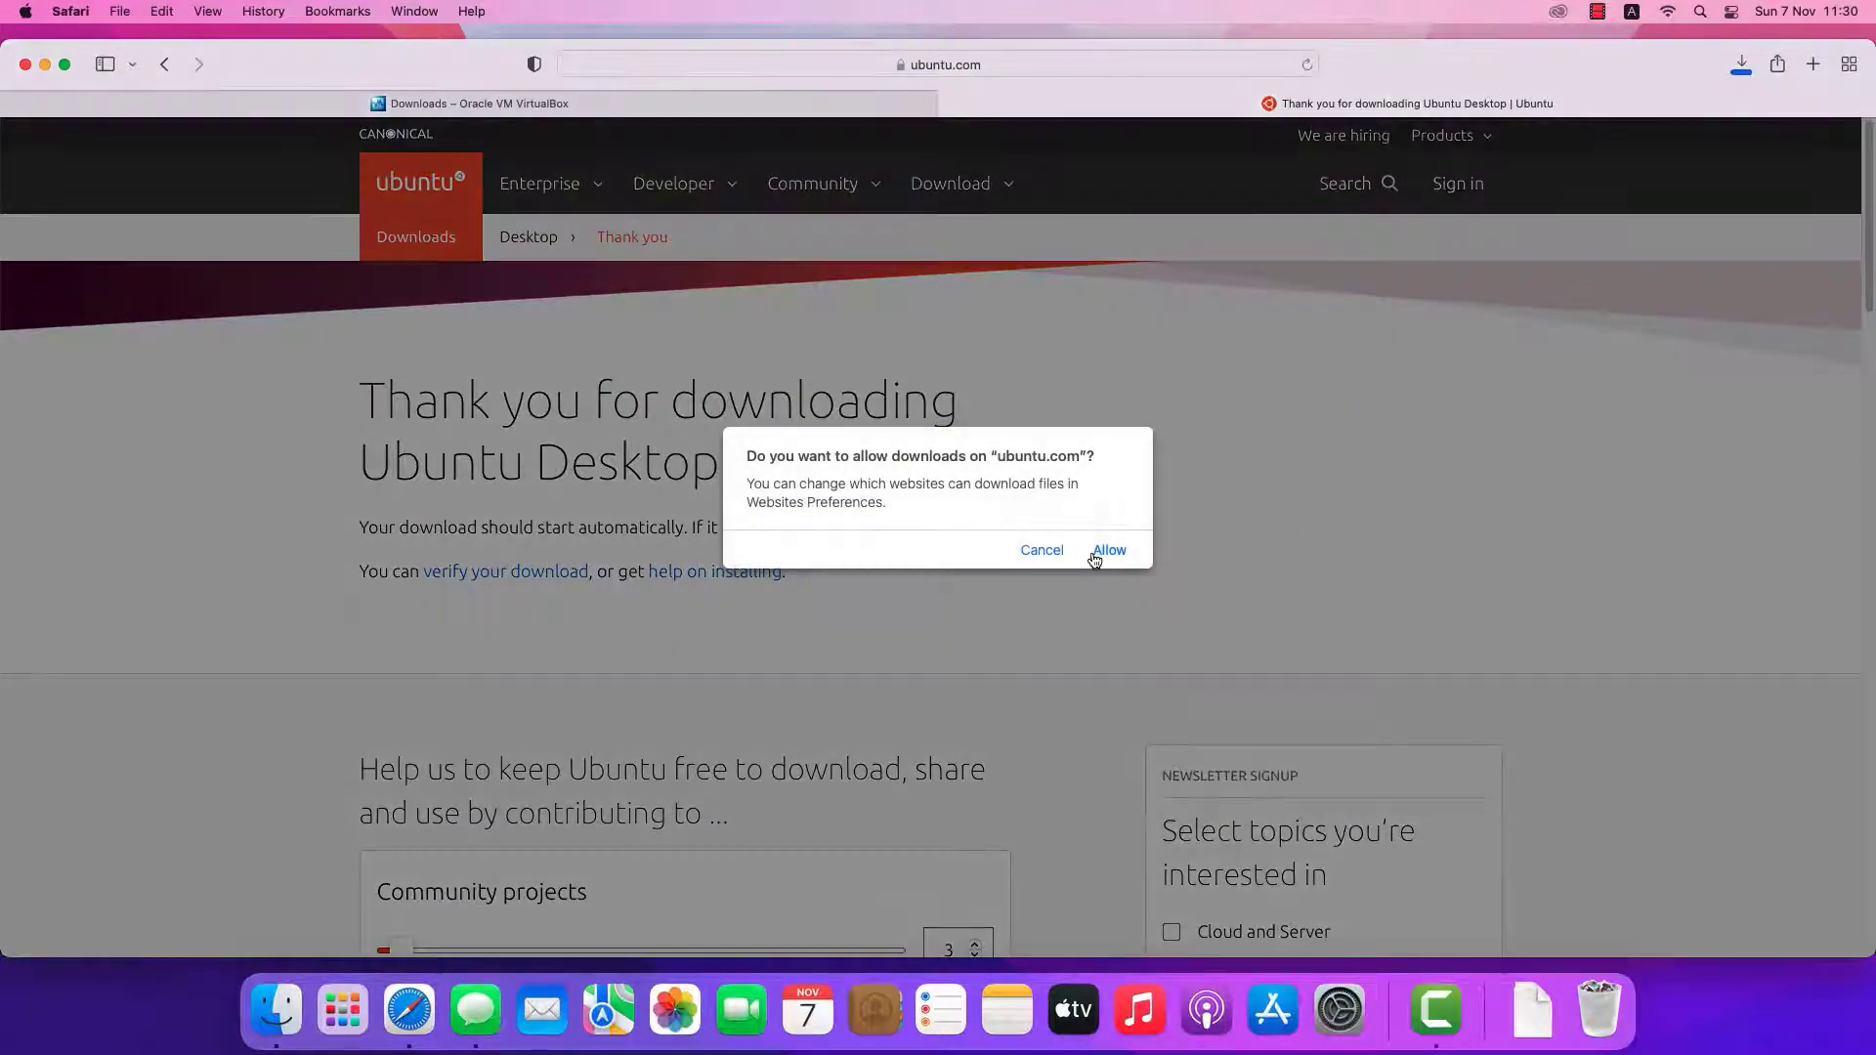
left_click(1109, 552)
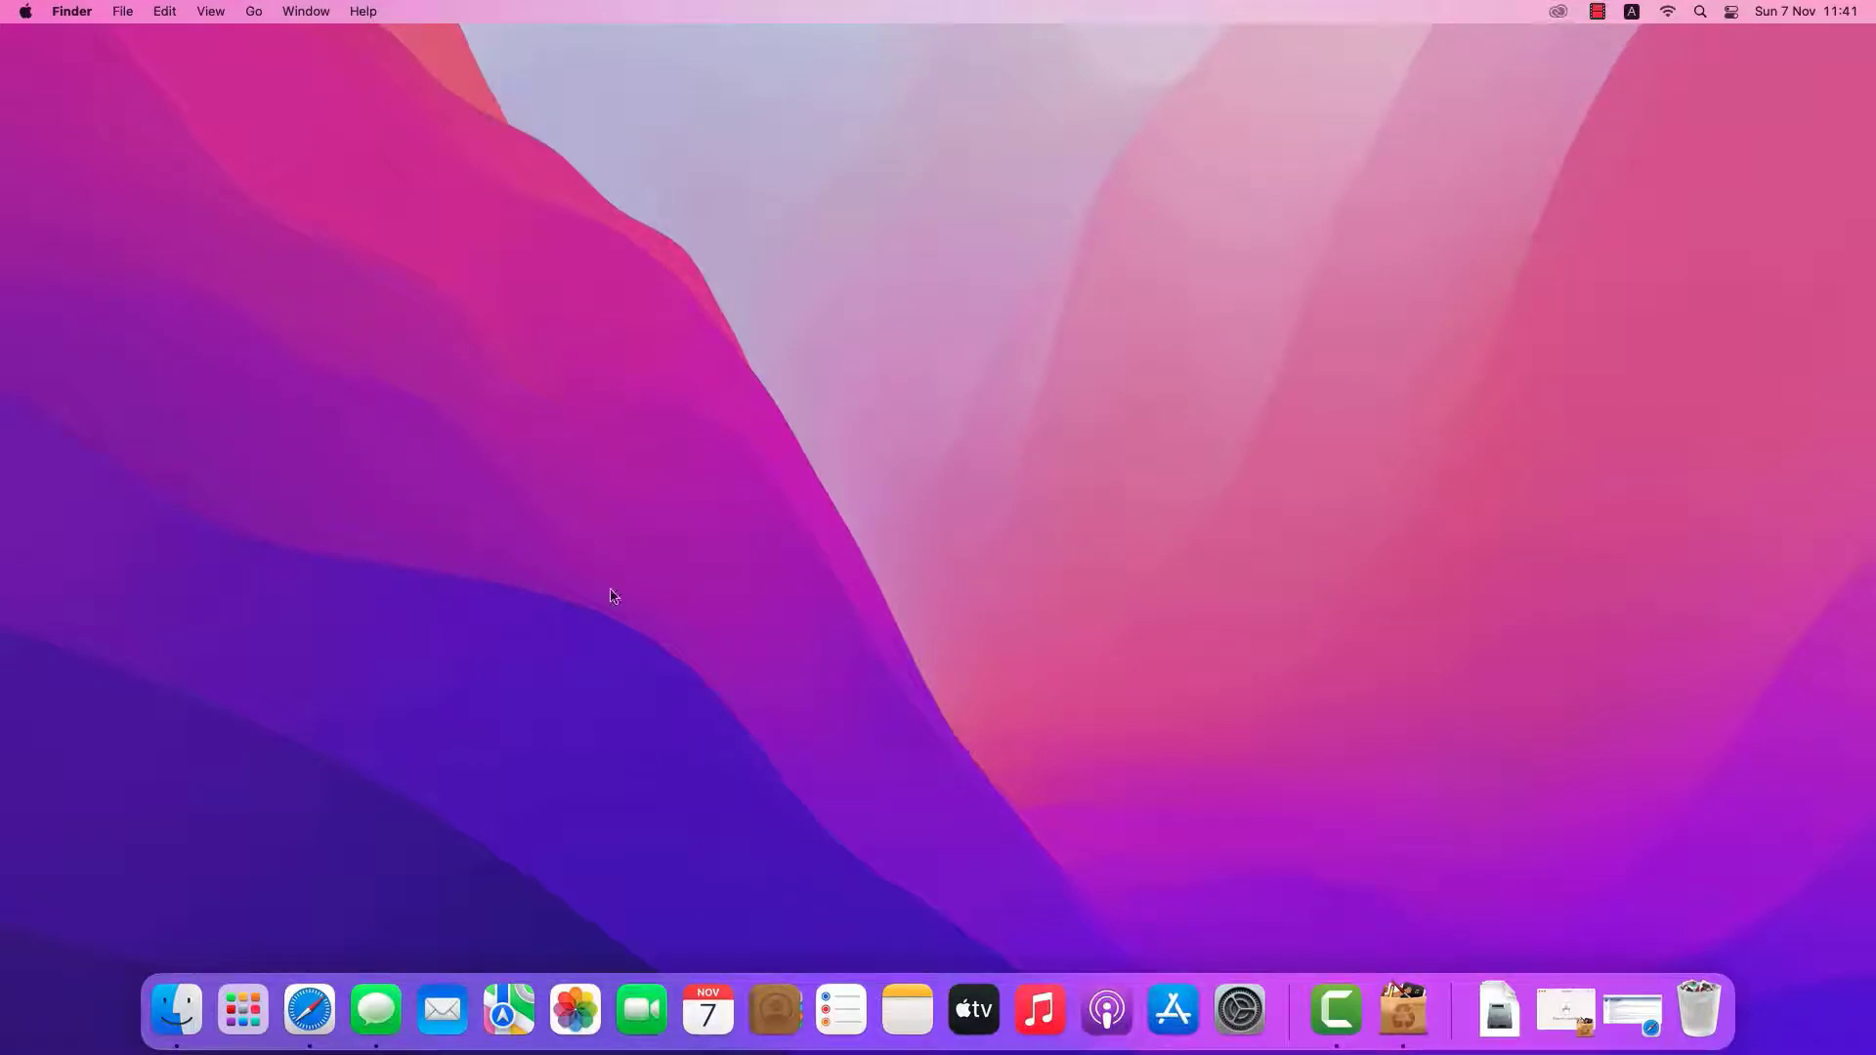
Open the downloaded VirtualBox disk image from the Downloads folder
left_click(177, 1010)
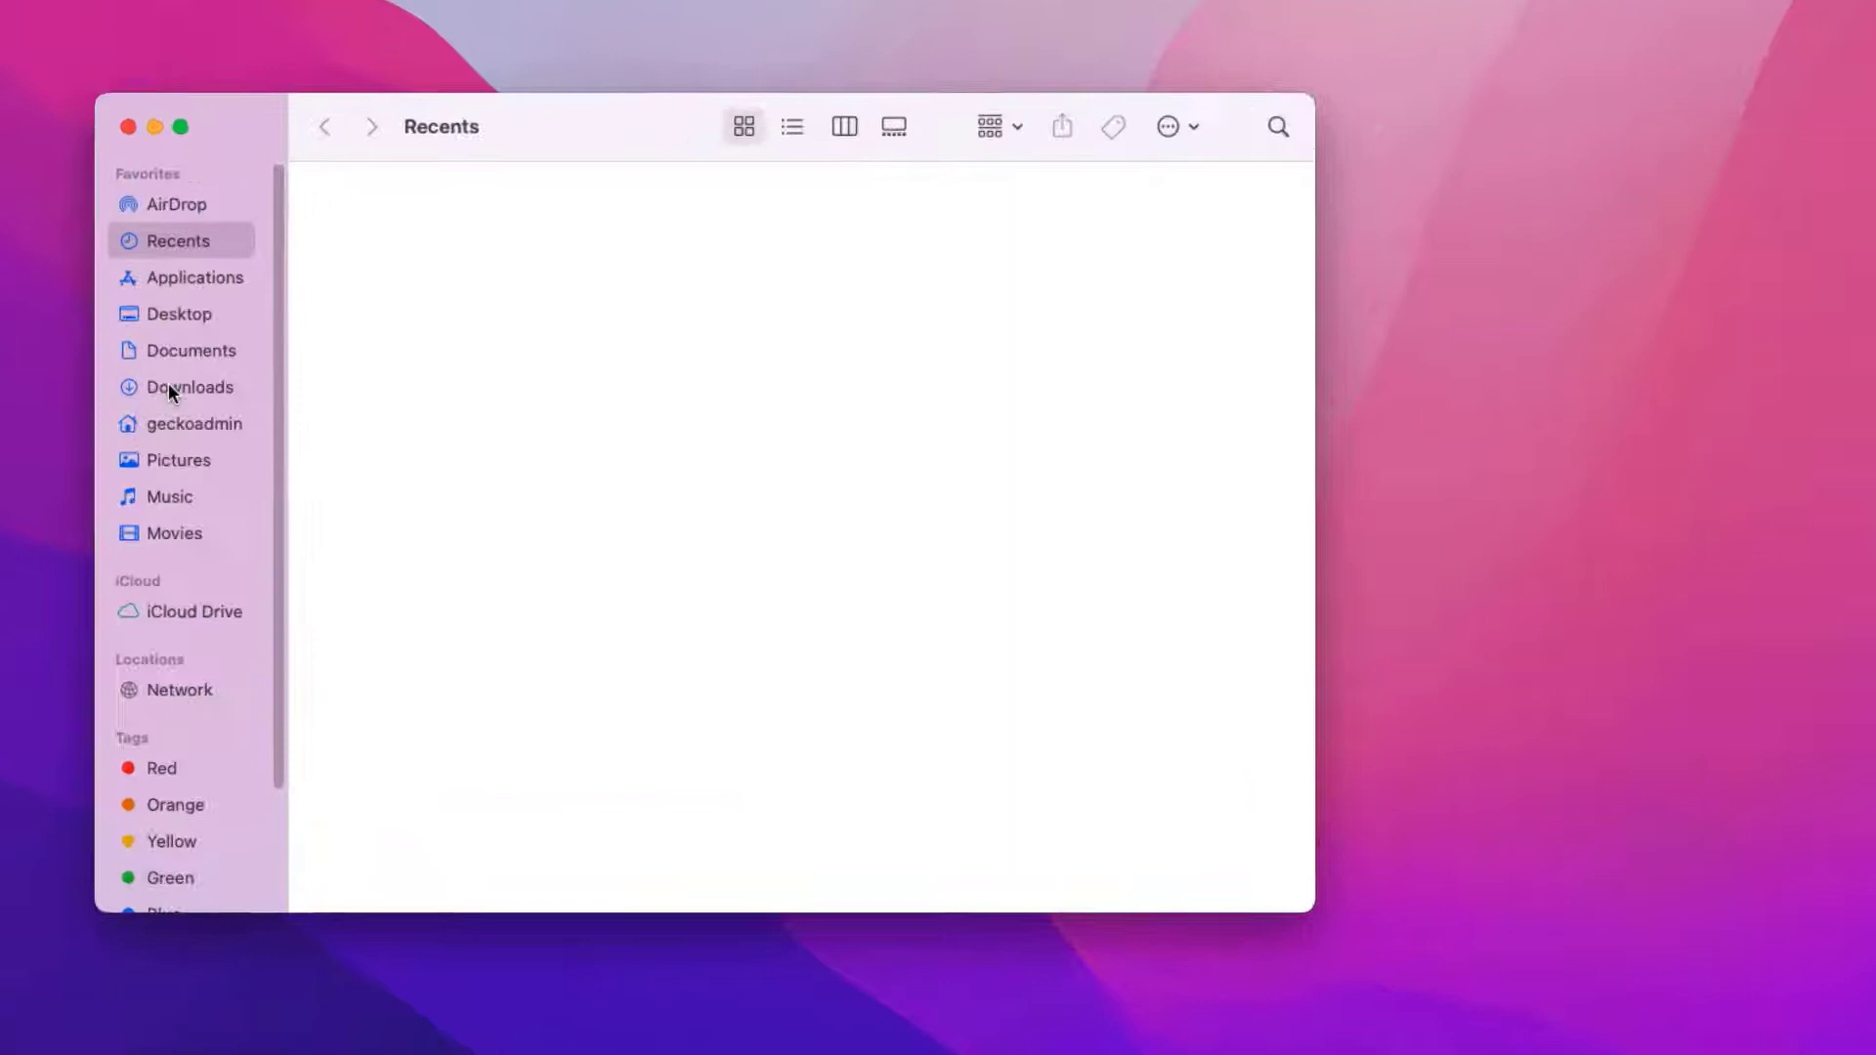
left_click(344, 419)
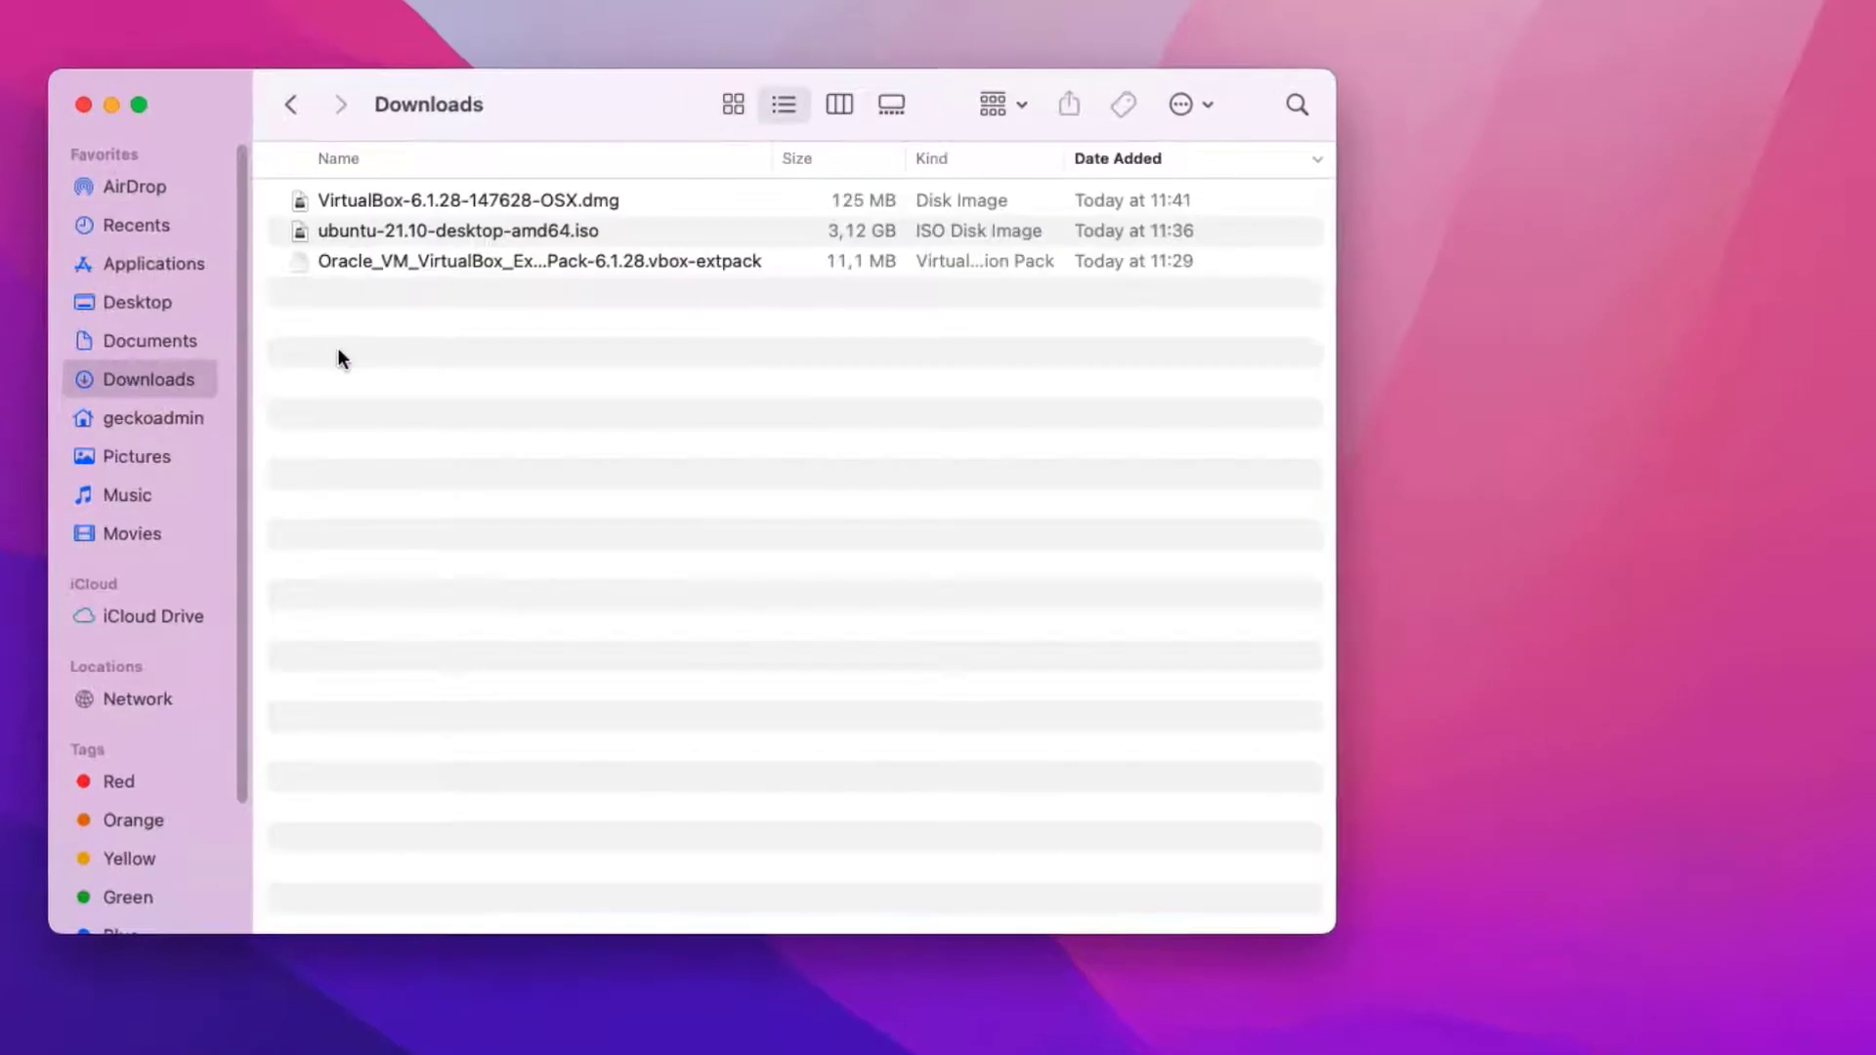
left_click(490, 201)
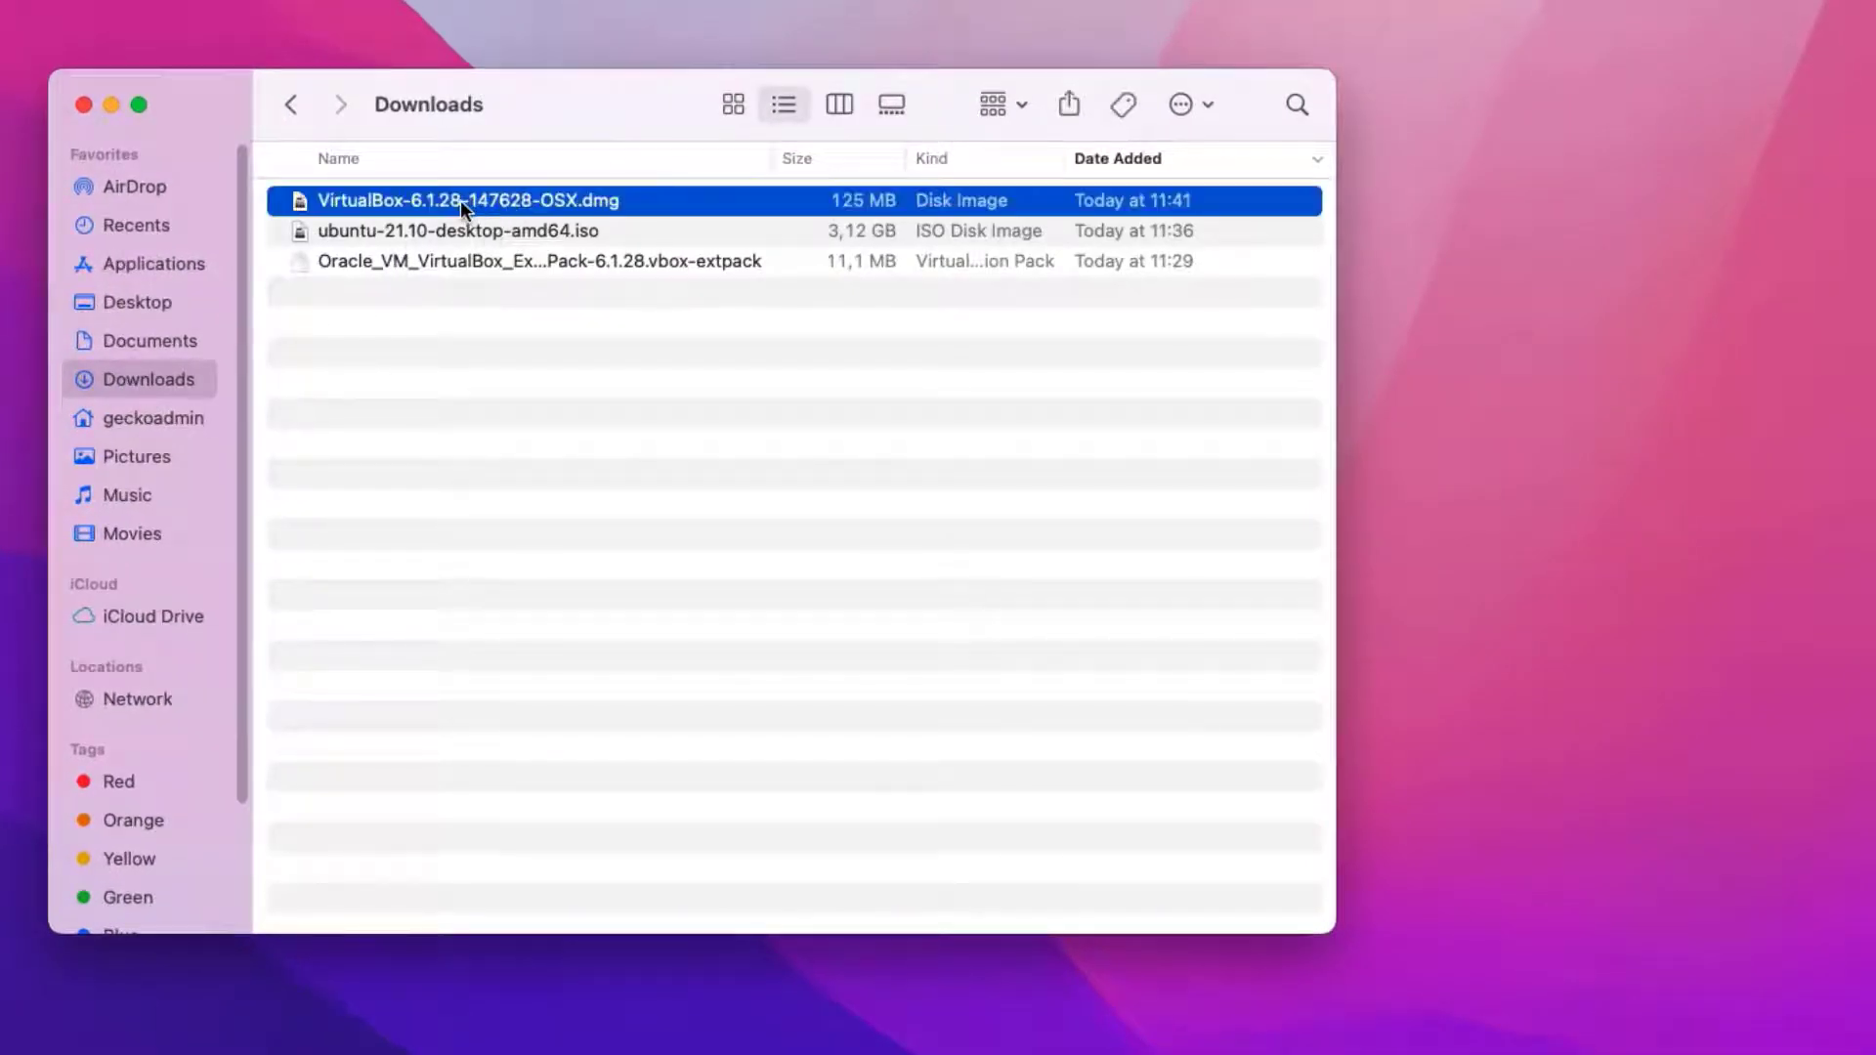
right_click(460, 202)
left_click(437, 191)
right_click(488, 199)
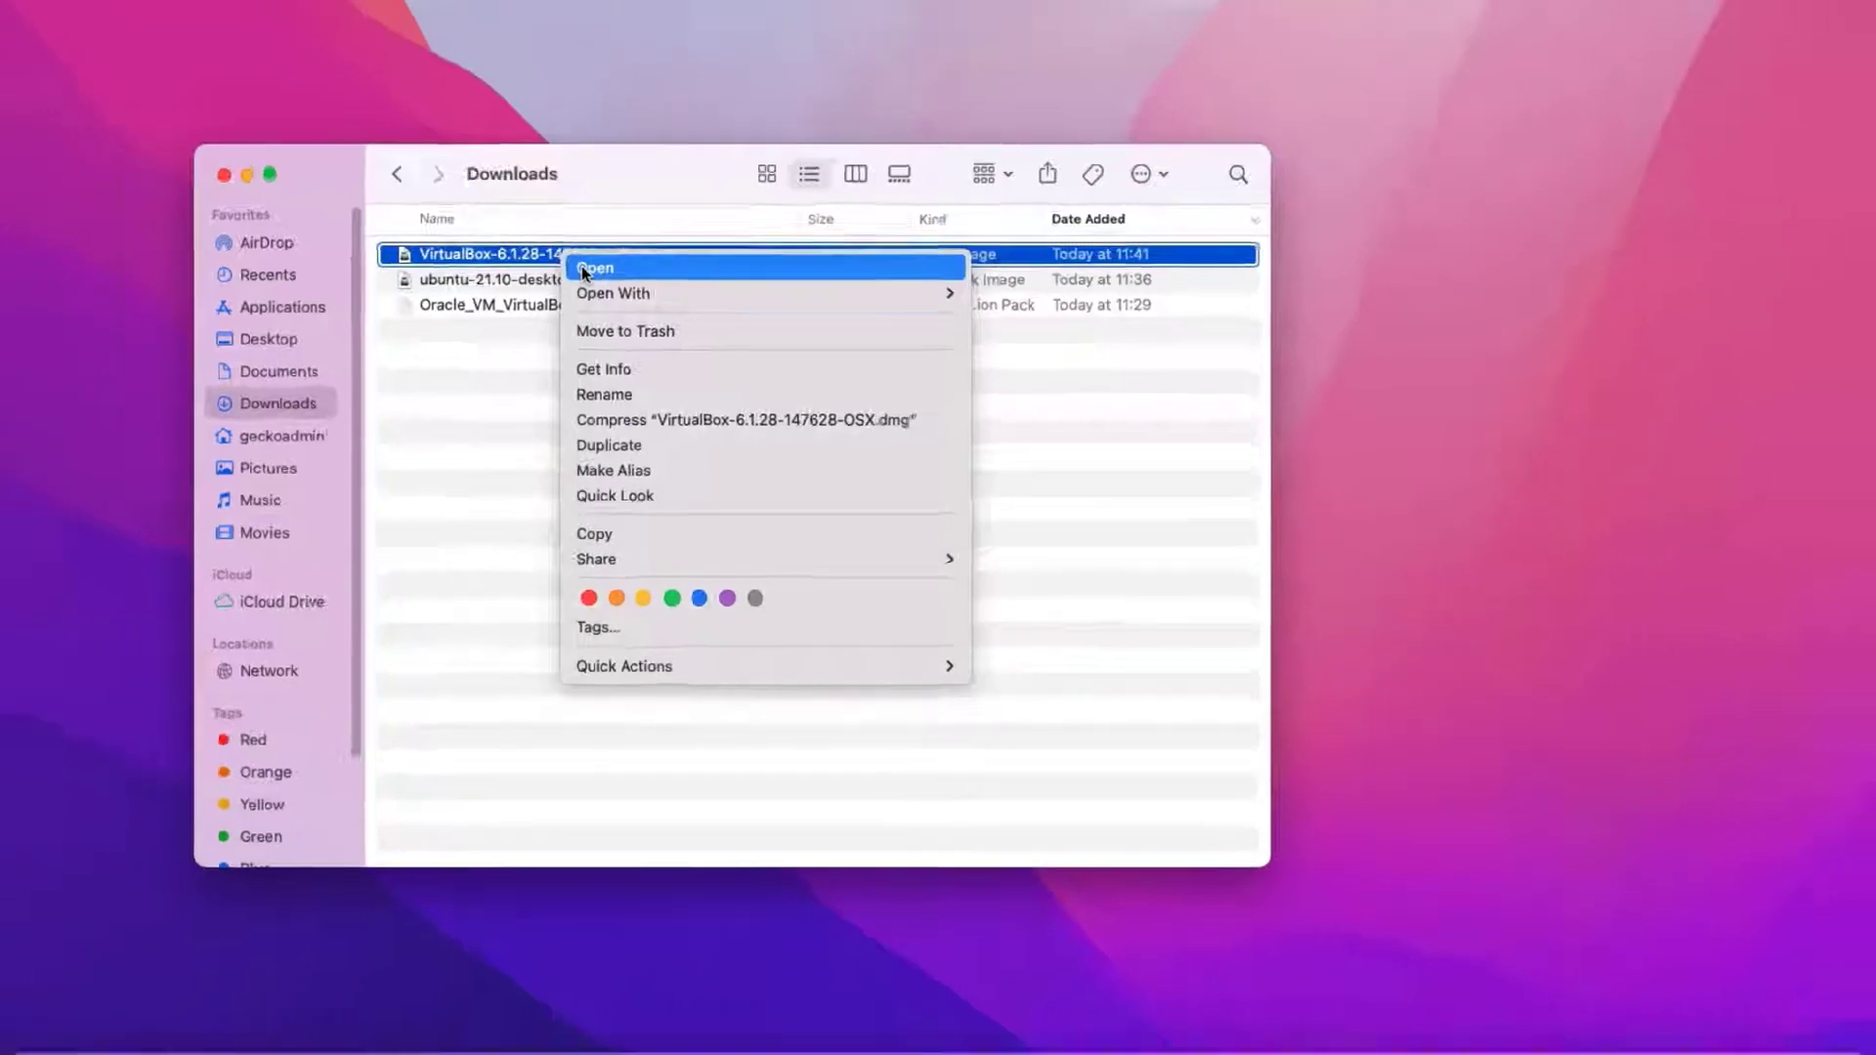
left_click(584, 269)
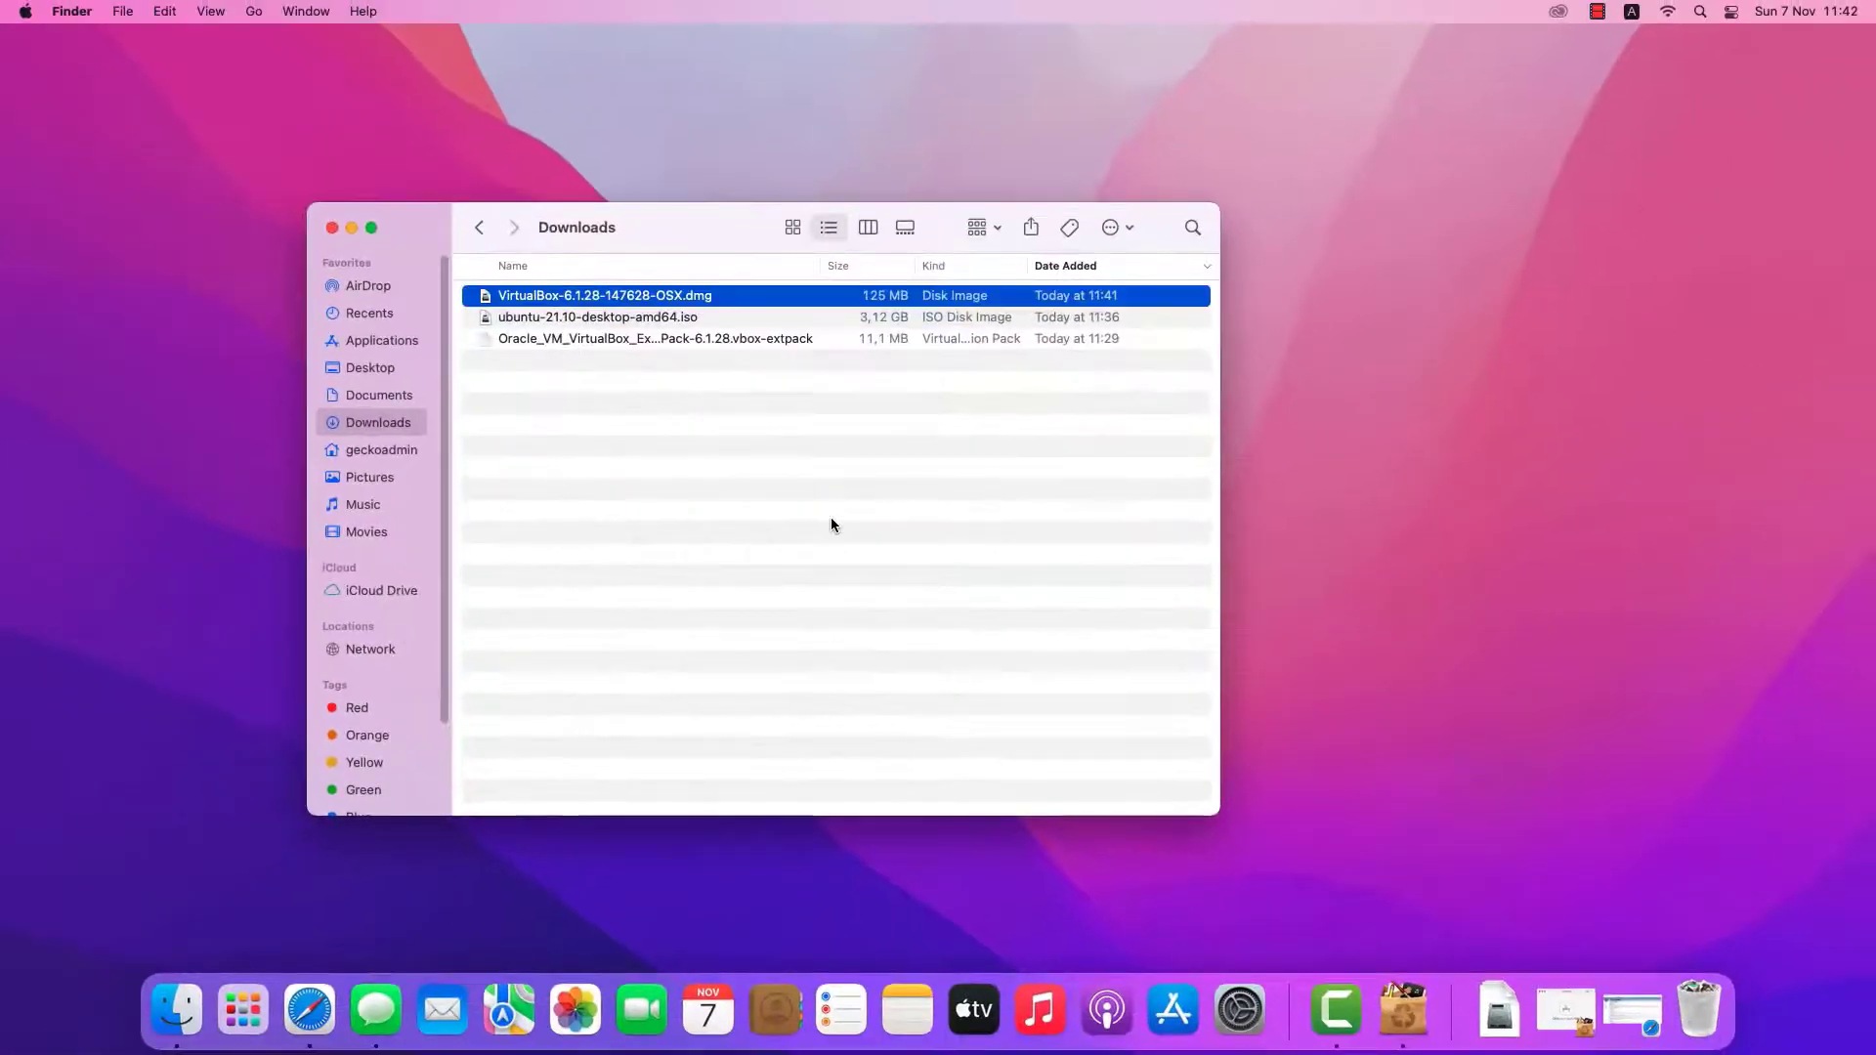
Run VirtualBox.pkg, authorize with the account password, then move the installer to the Trash
double_click(282, 203)
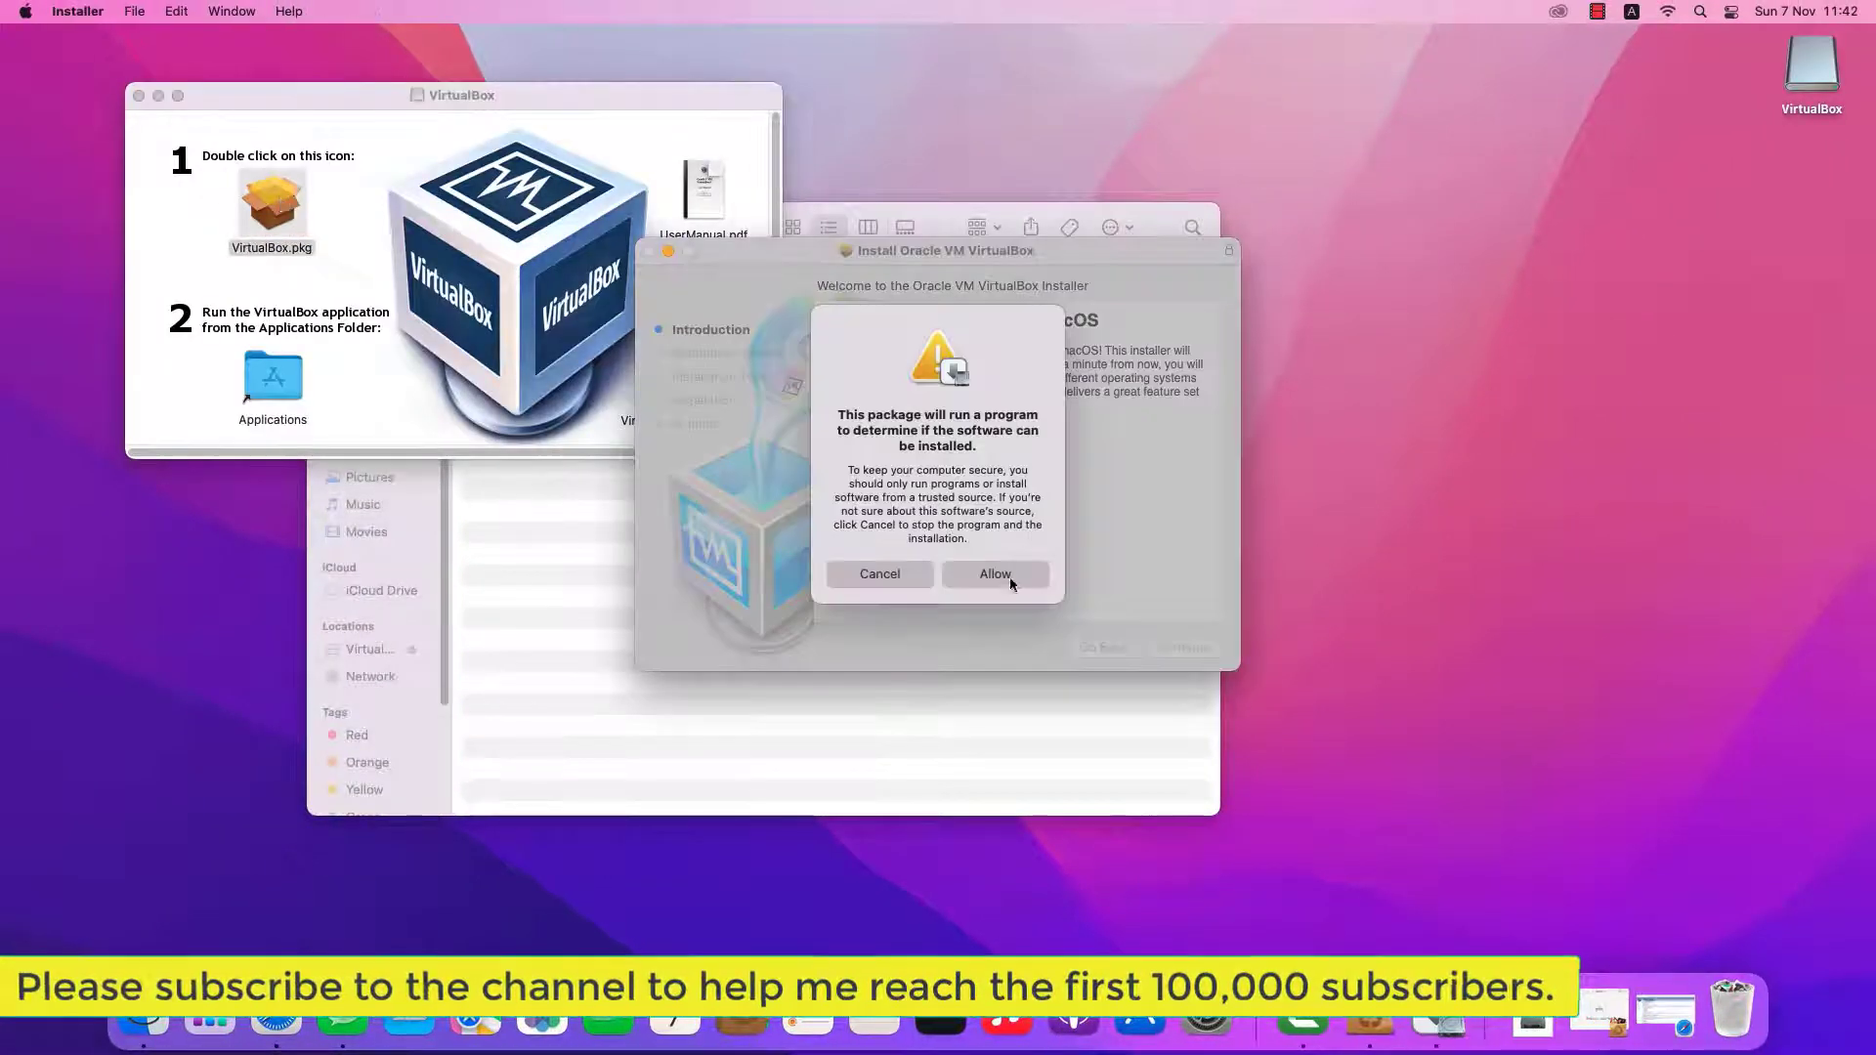
left_click(1007, 578)
left_click(1186, 648)
left_click(1186, 648)
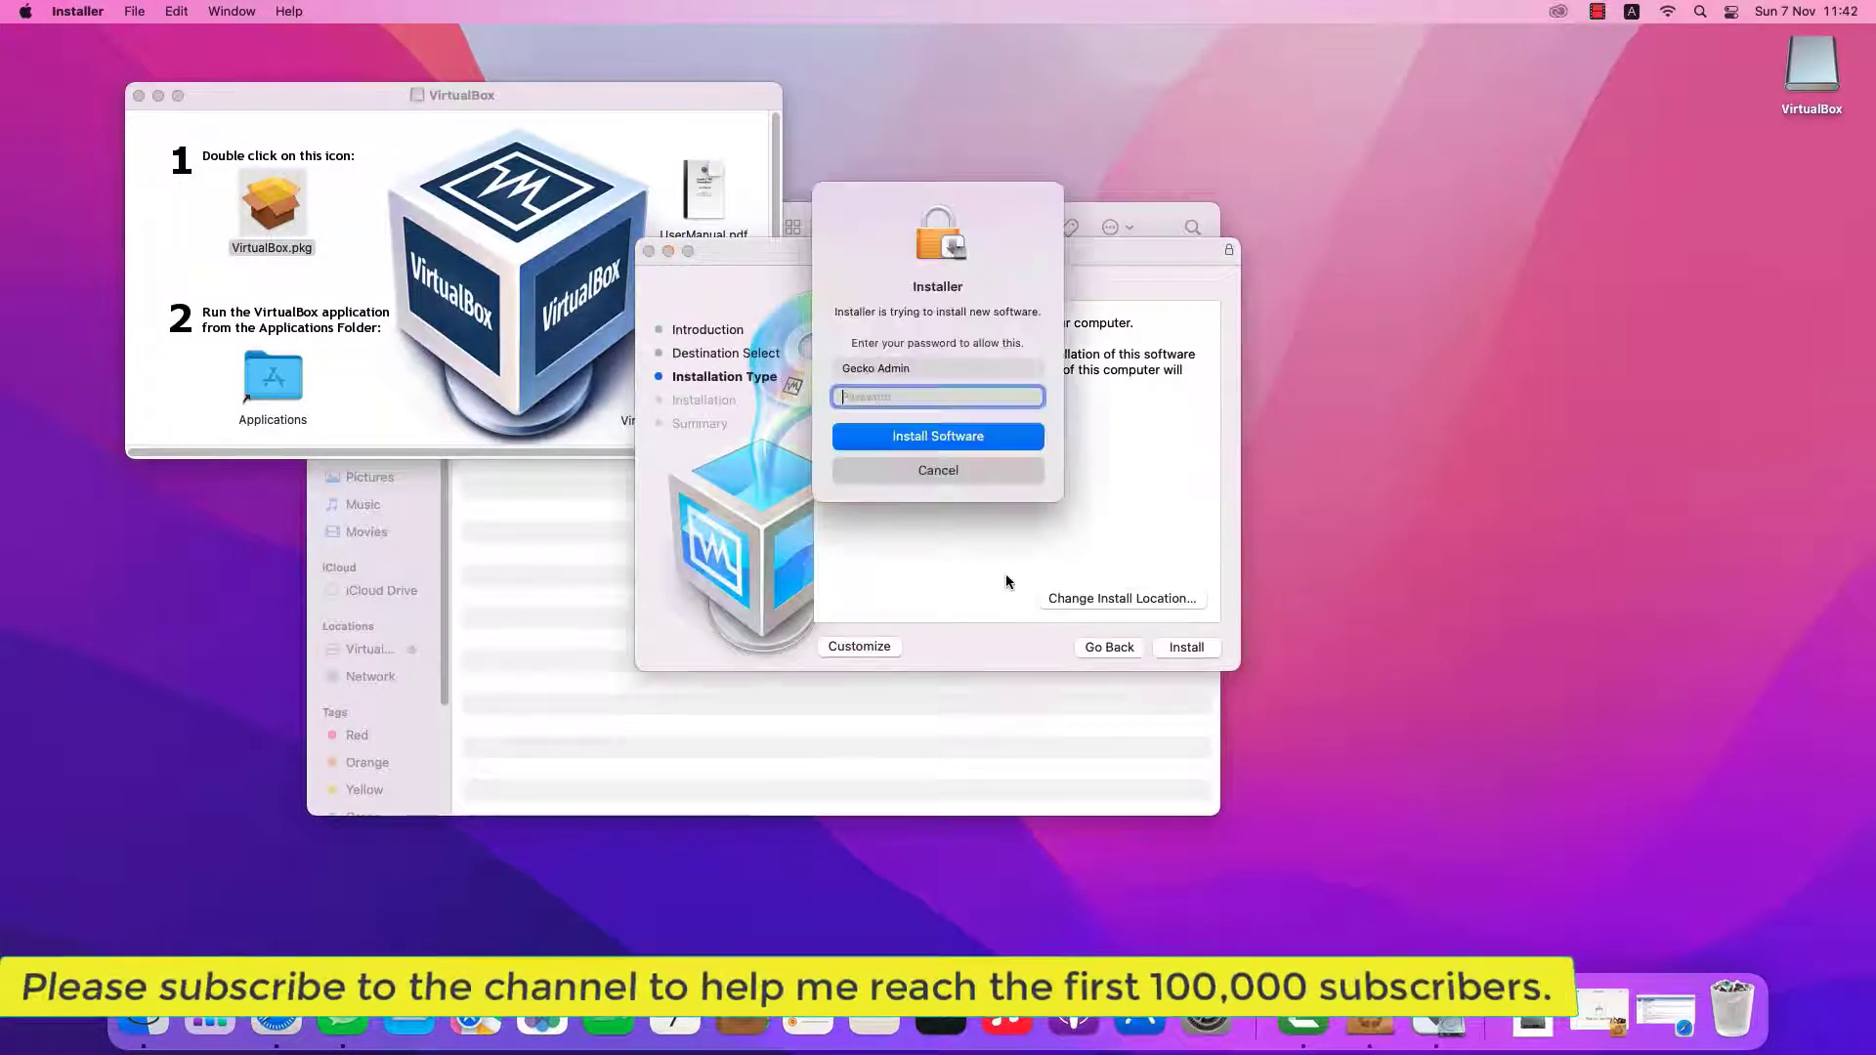
type("********")
left_click(933, 438)
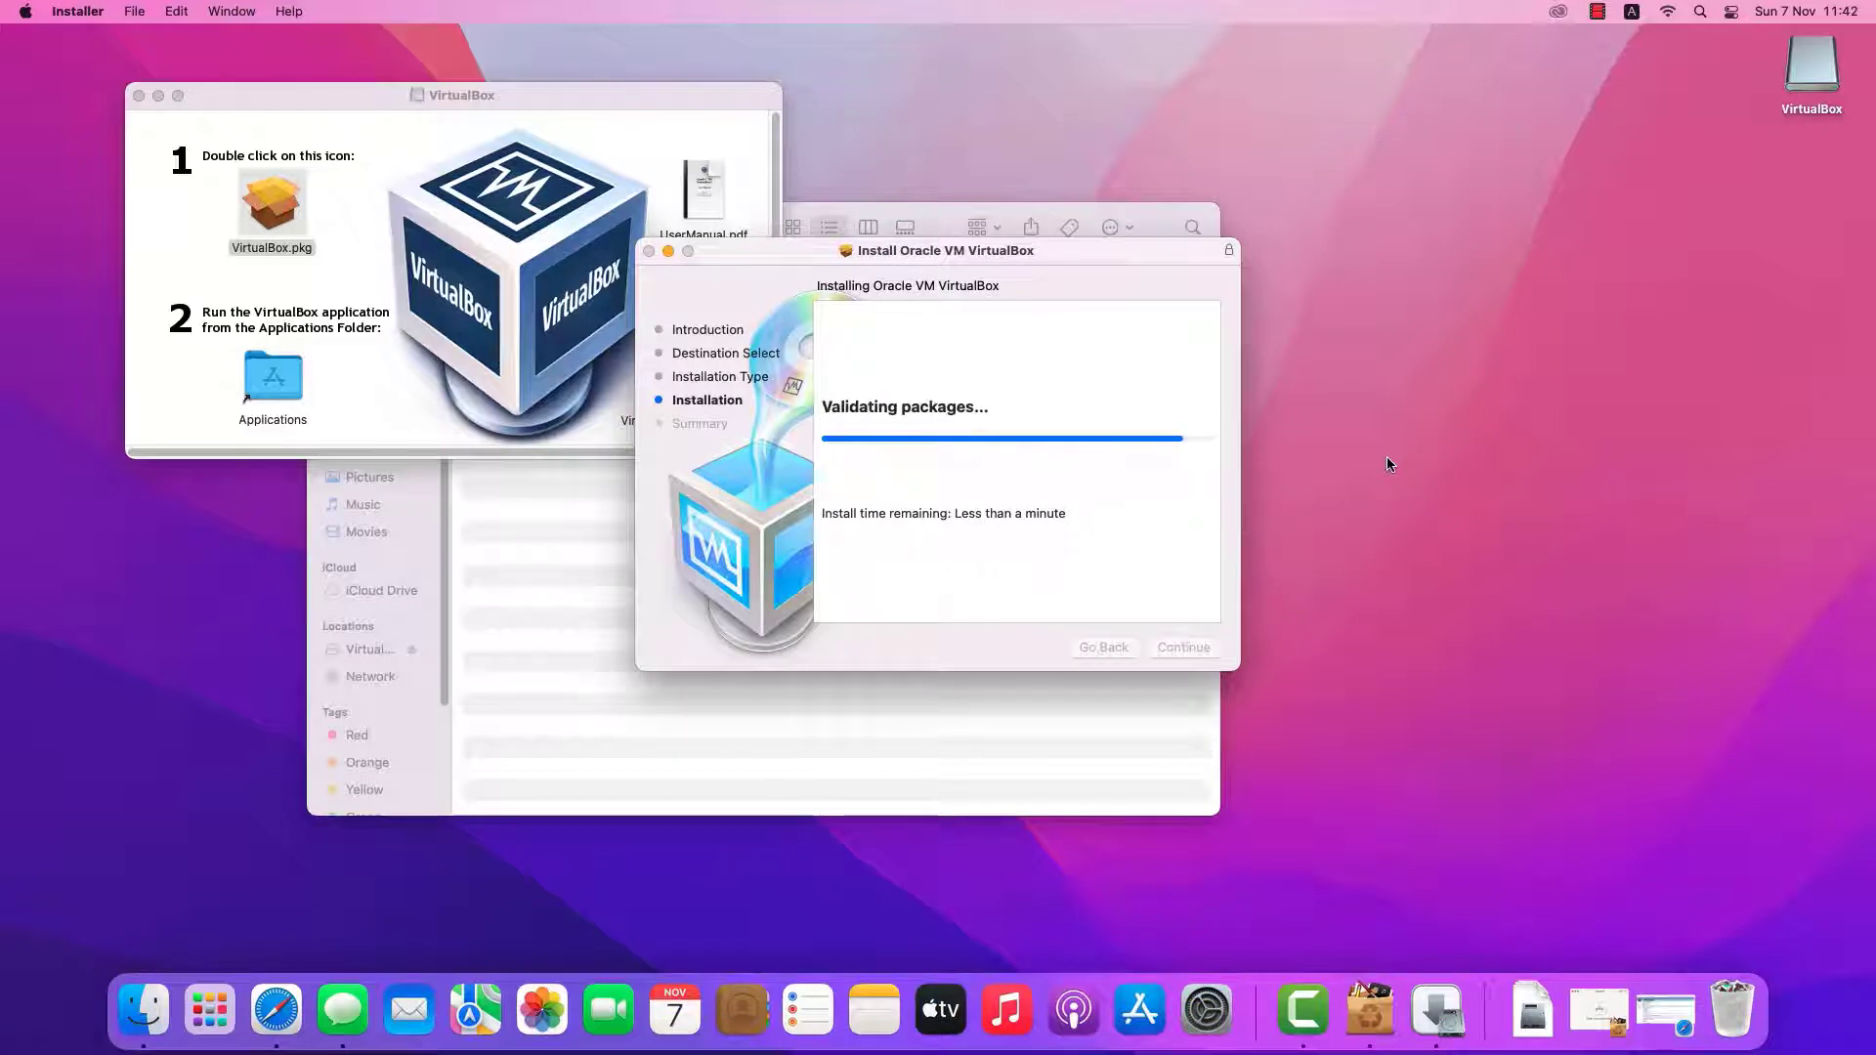
left_click(1200, 649)
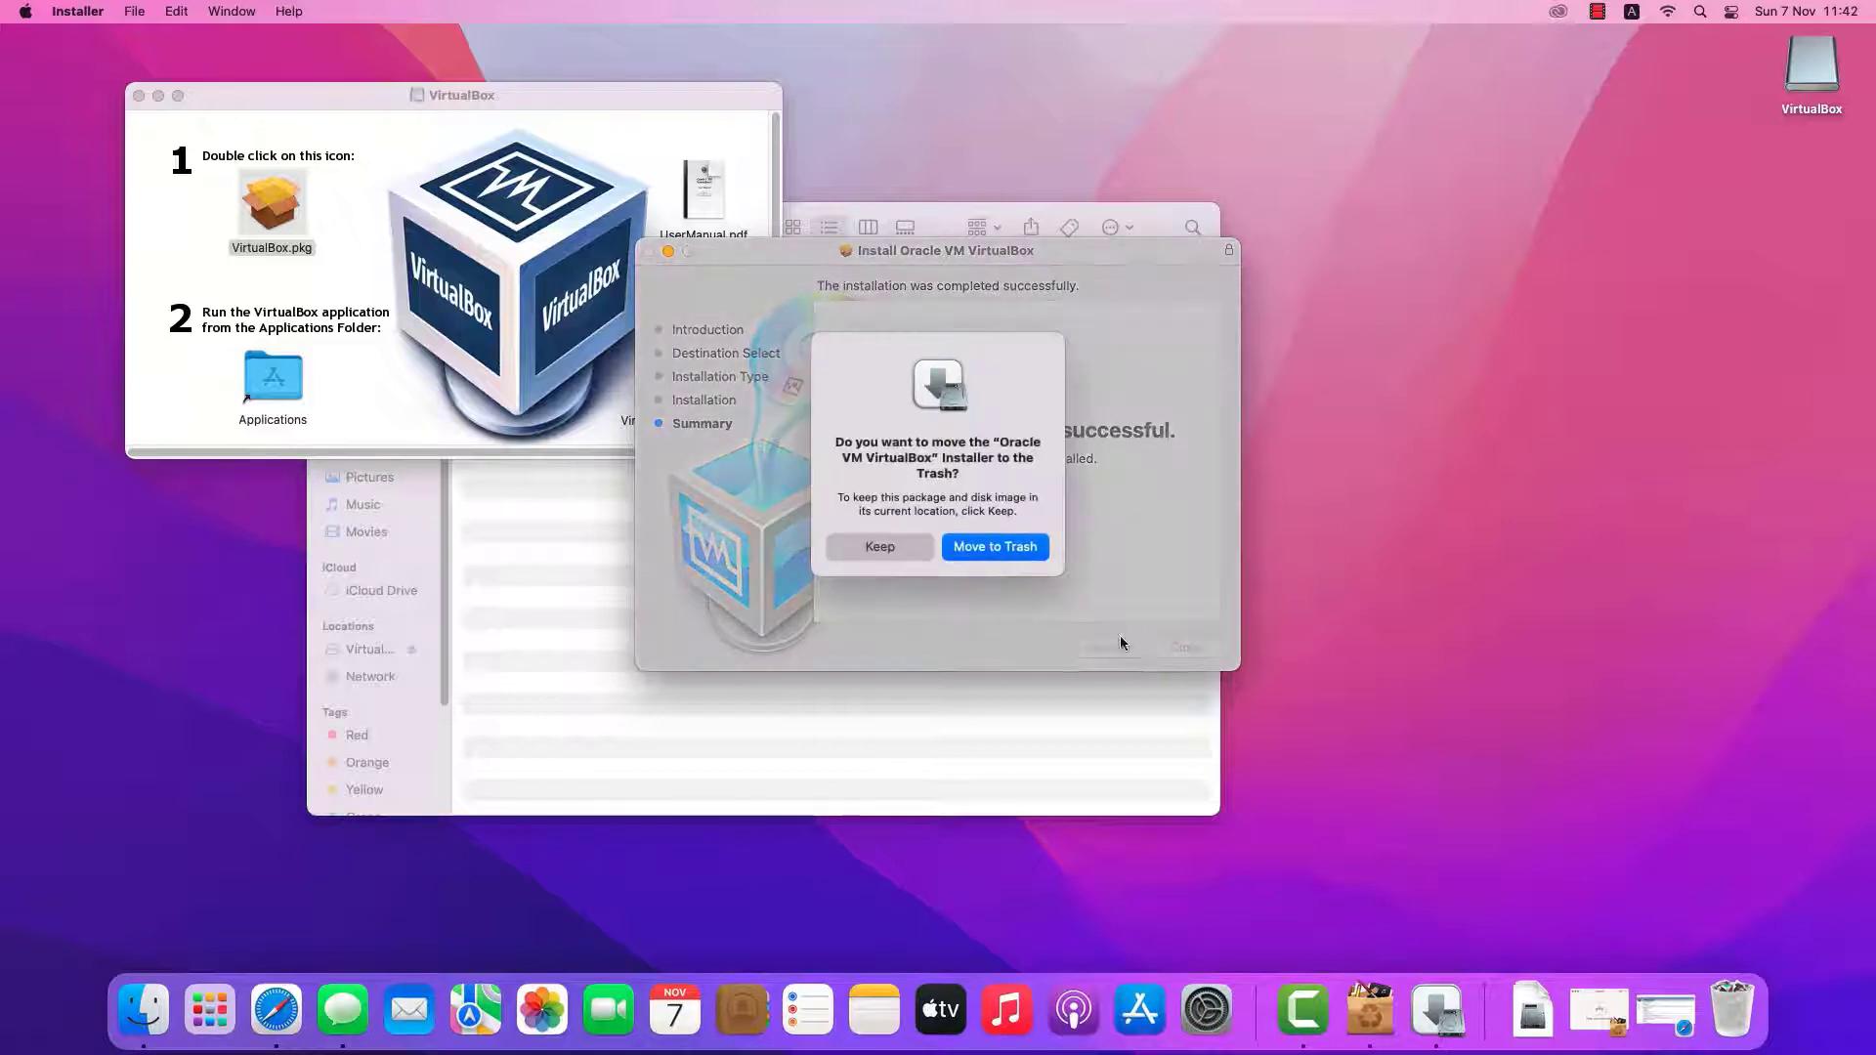
left_click(990, 547)
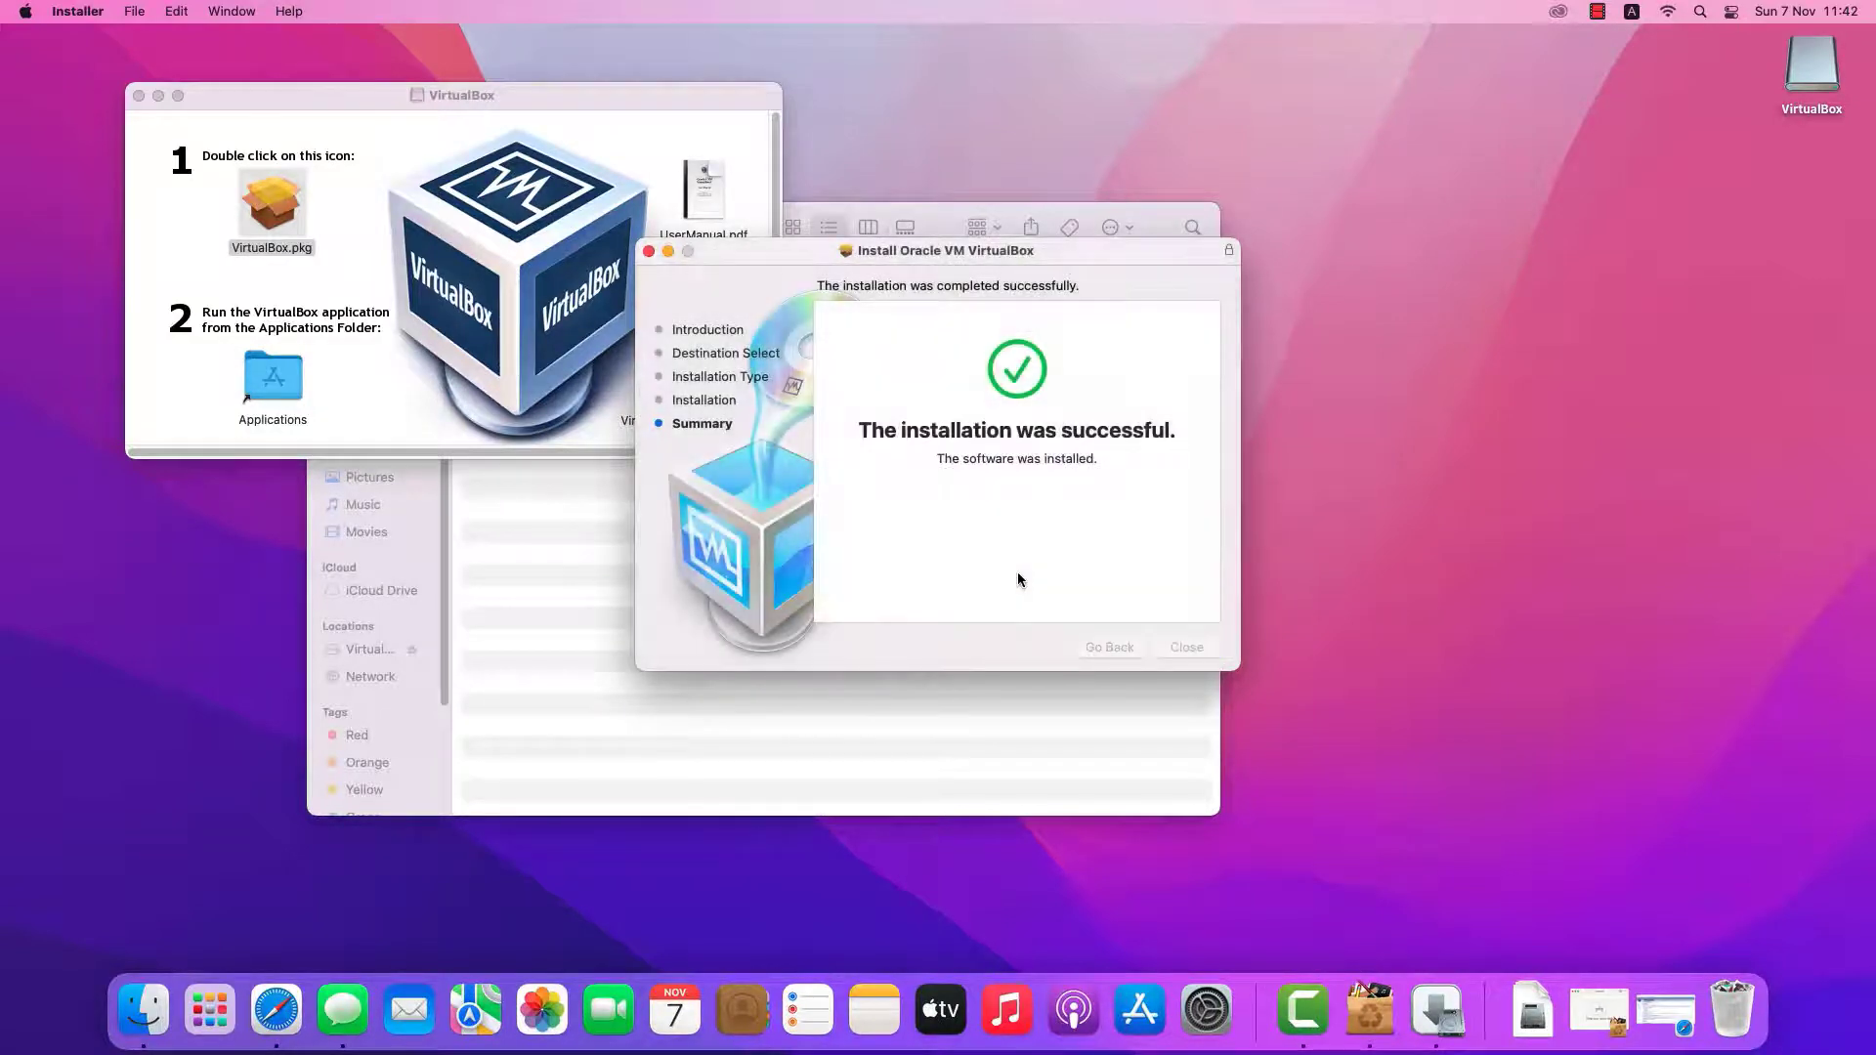
Install the Extension Pack, accepting the license and authorizing with the account password
left_click(693, 316)
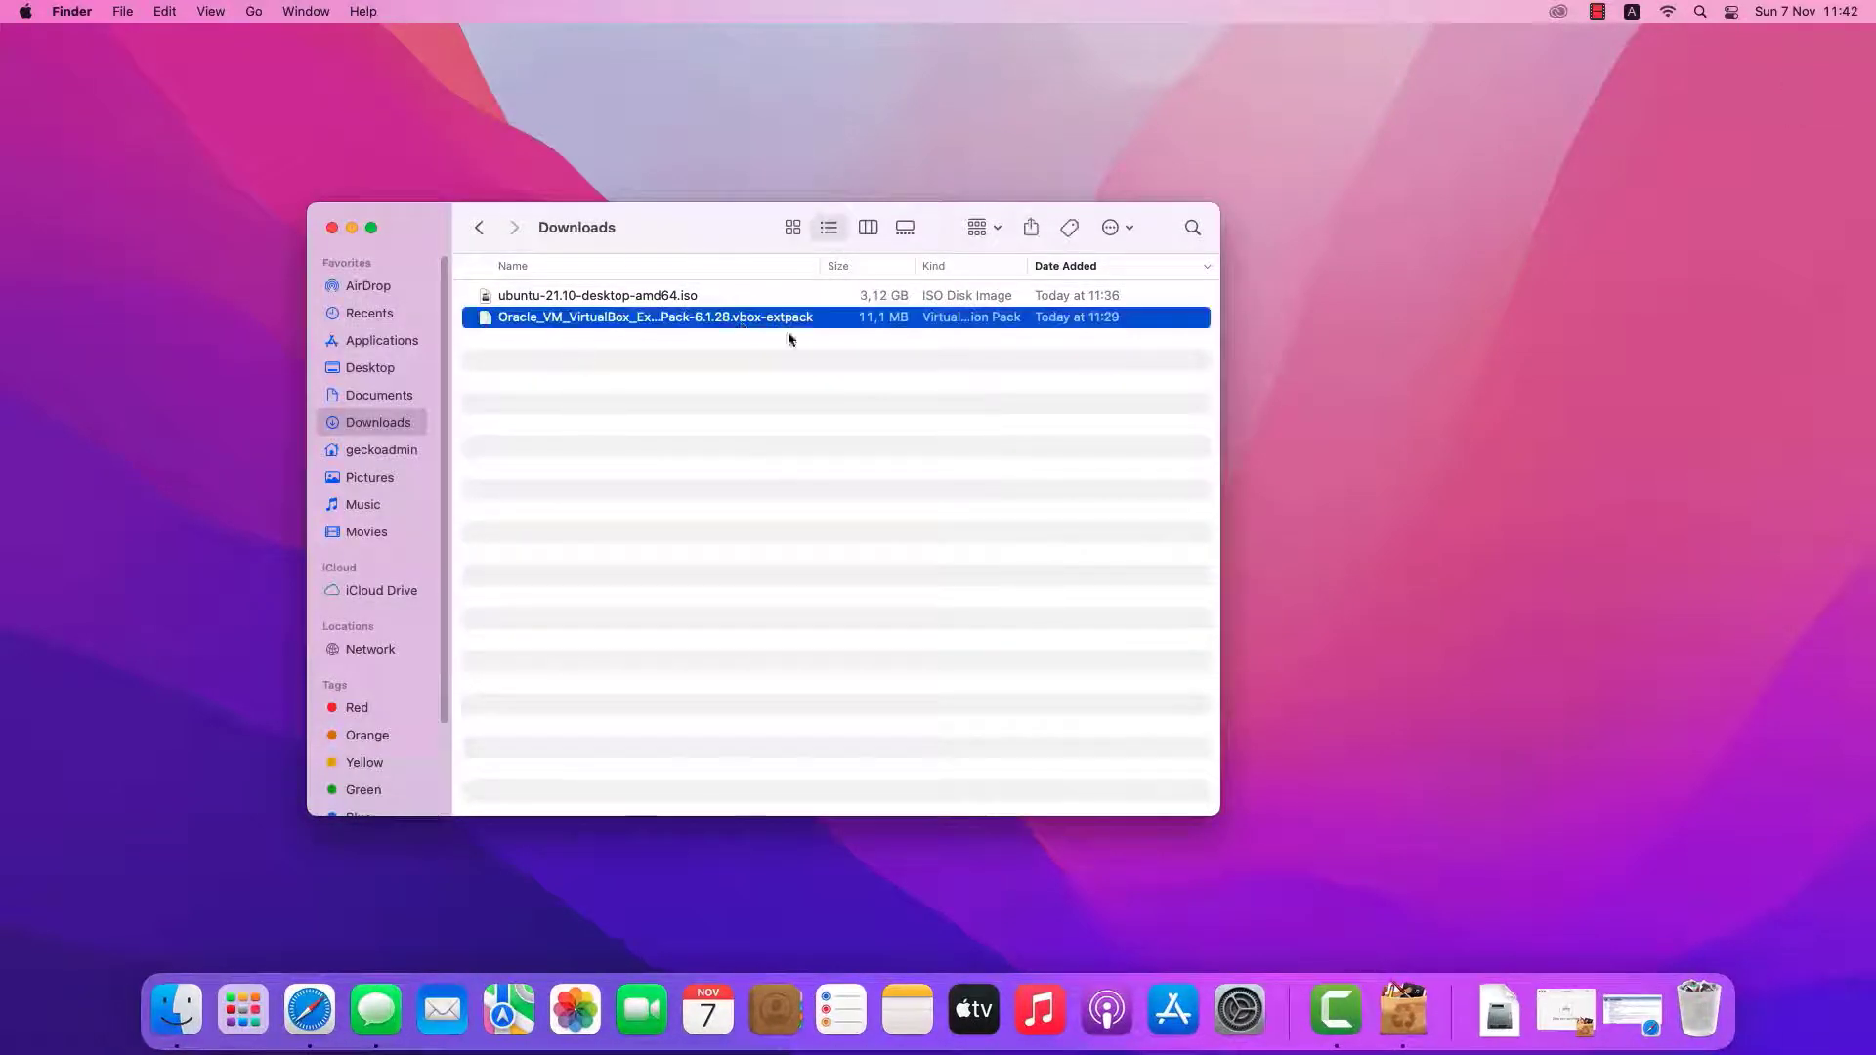
double_click(719, 322)
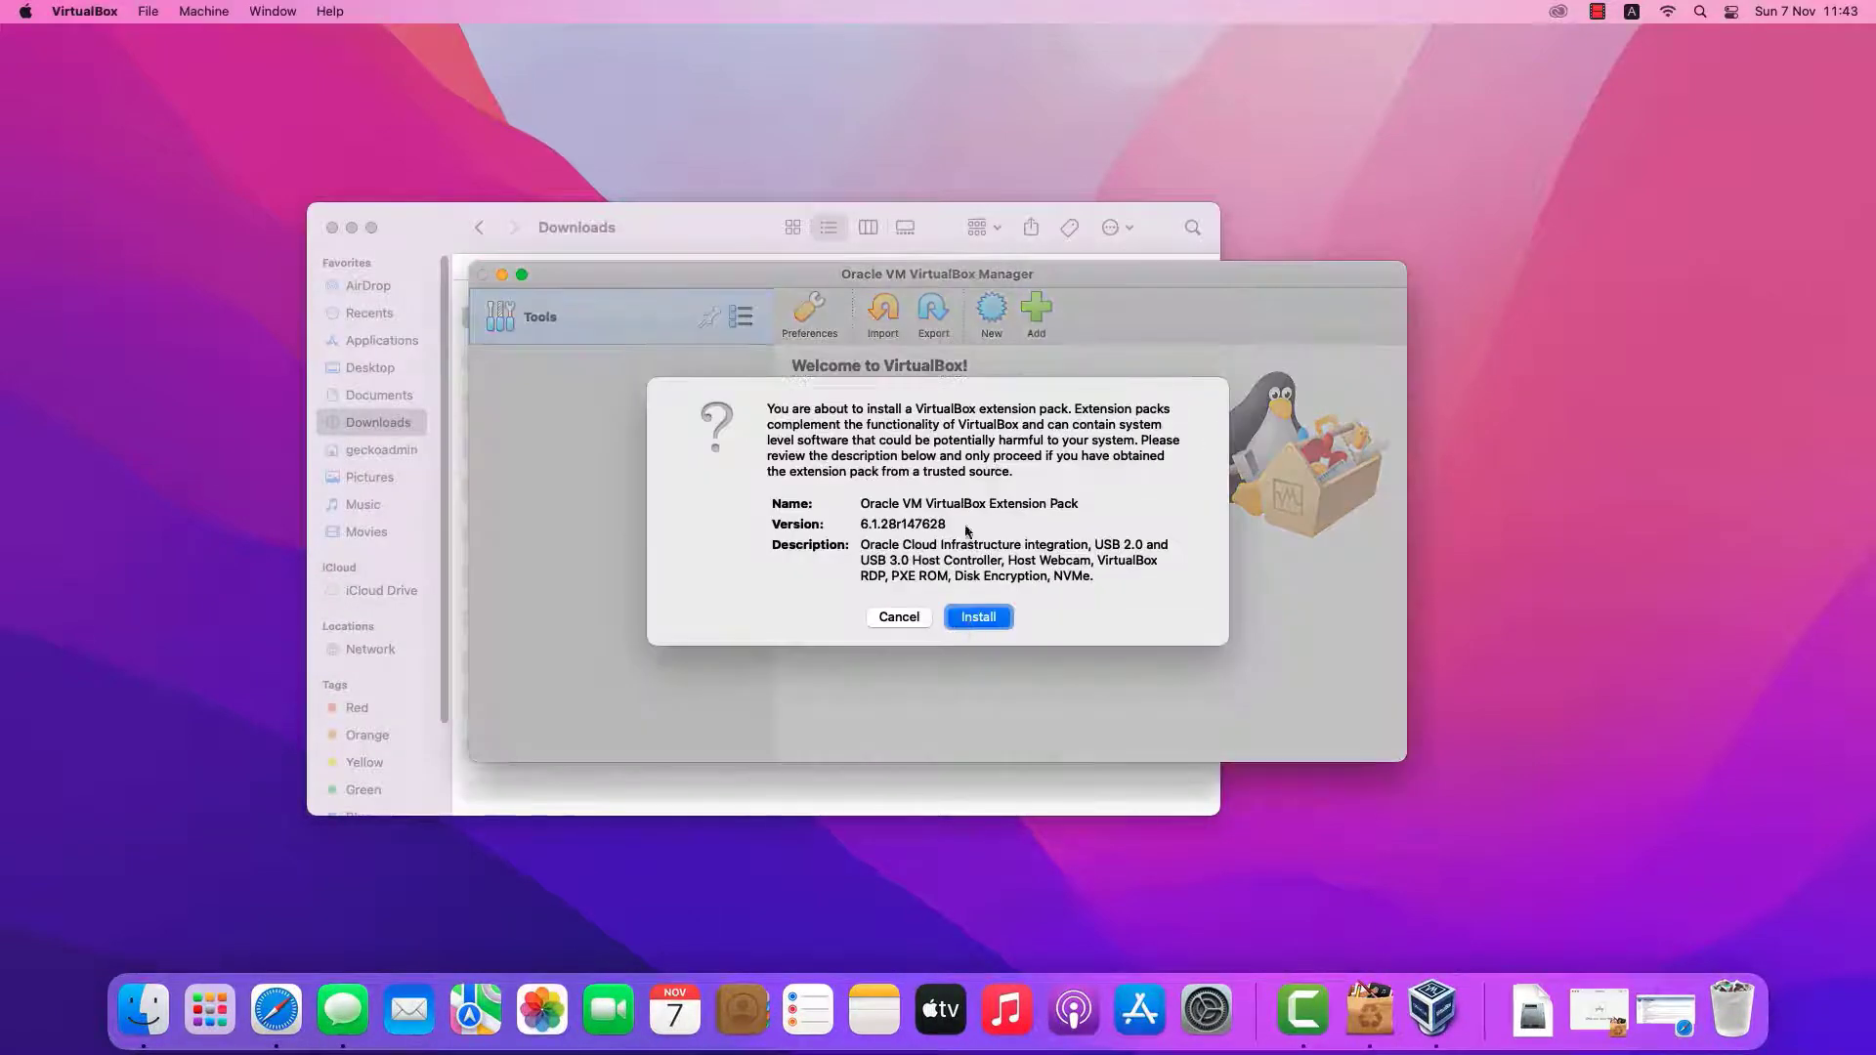
left_click(979, 617)
scroll(1200, 372, "down", 15)
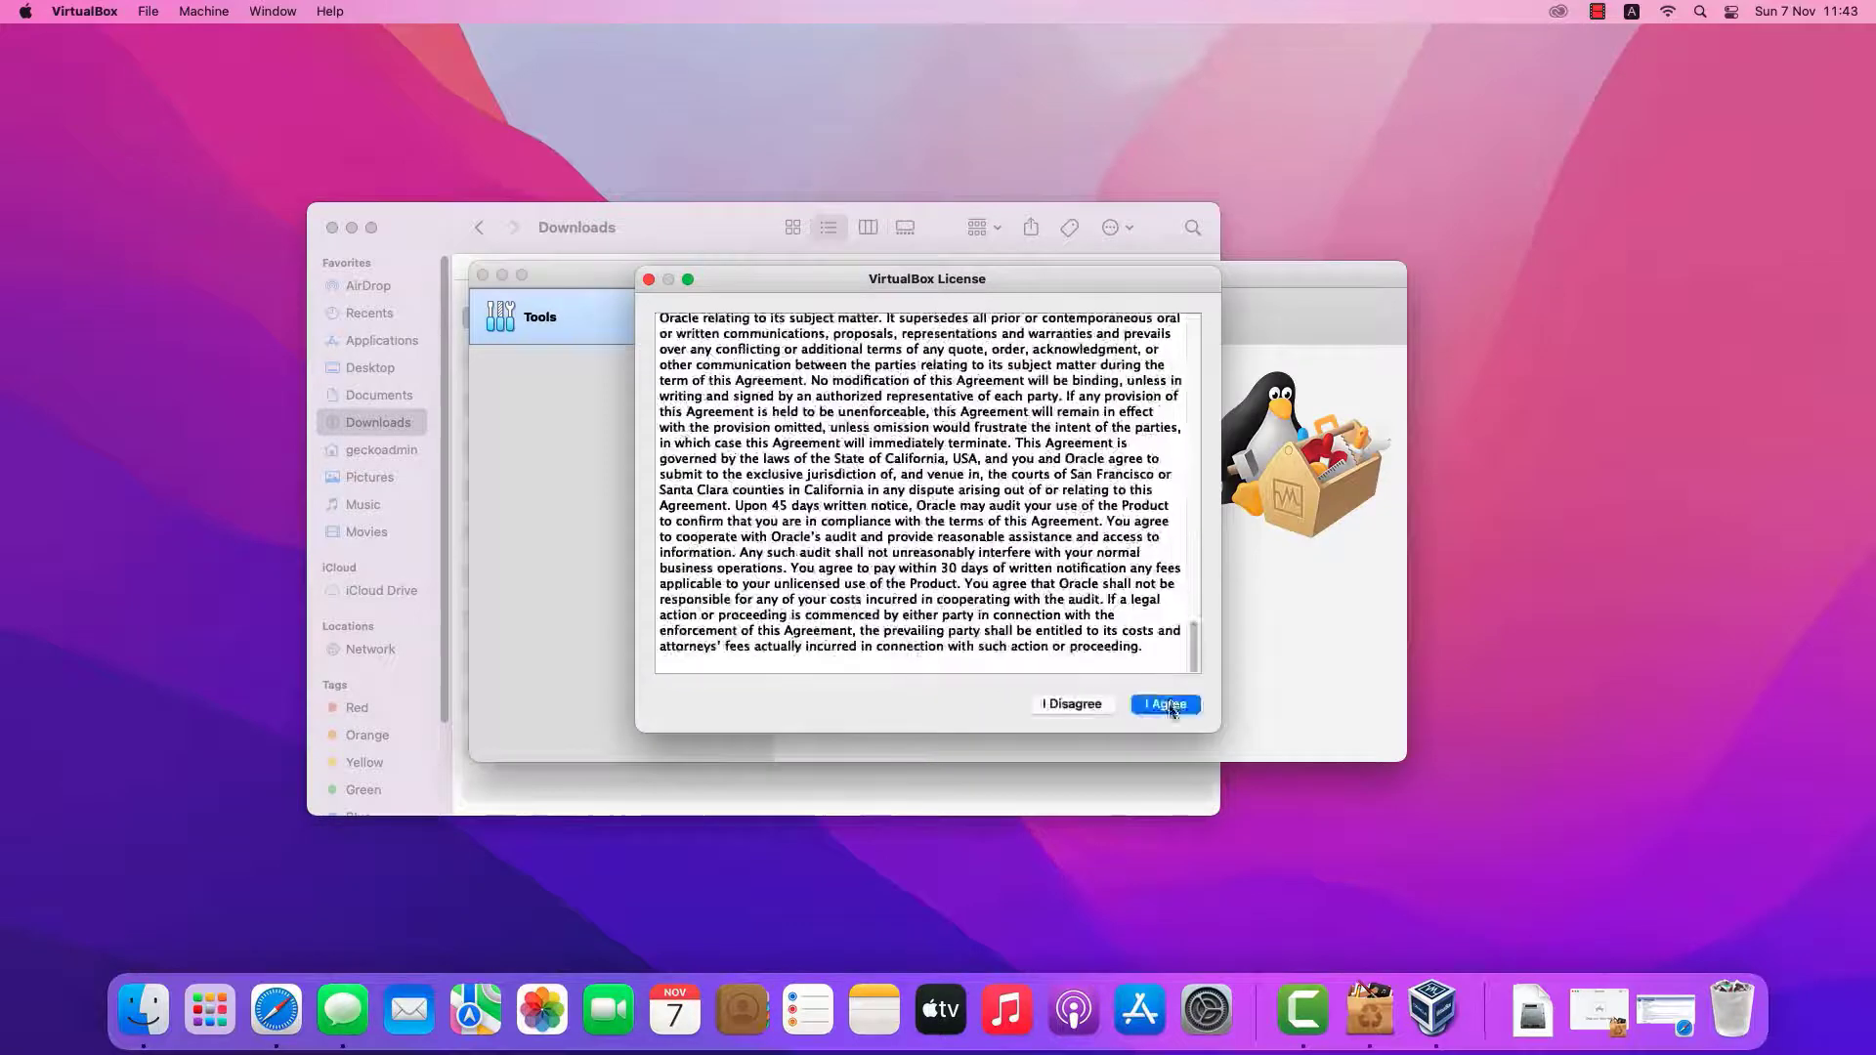
left_click(1164, 704)
type("••••••••")
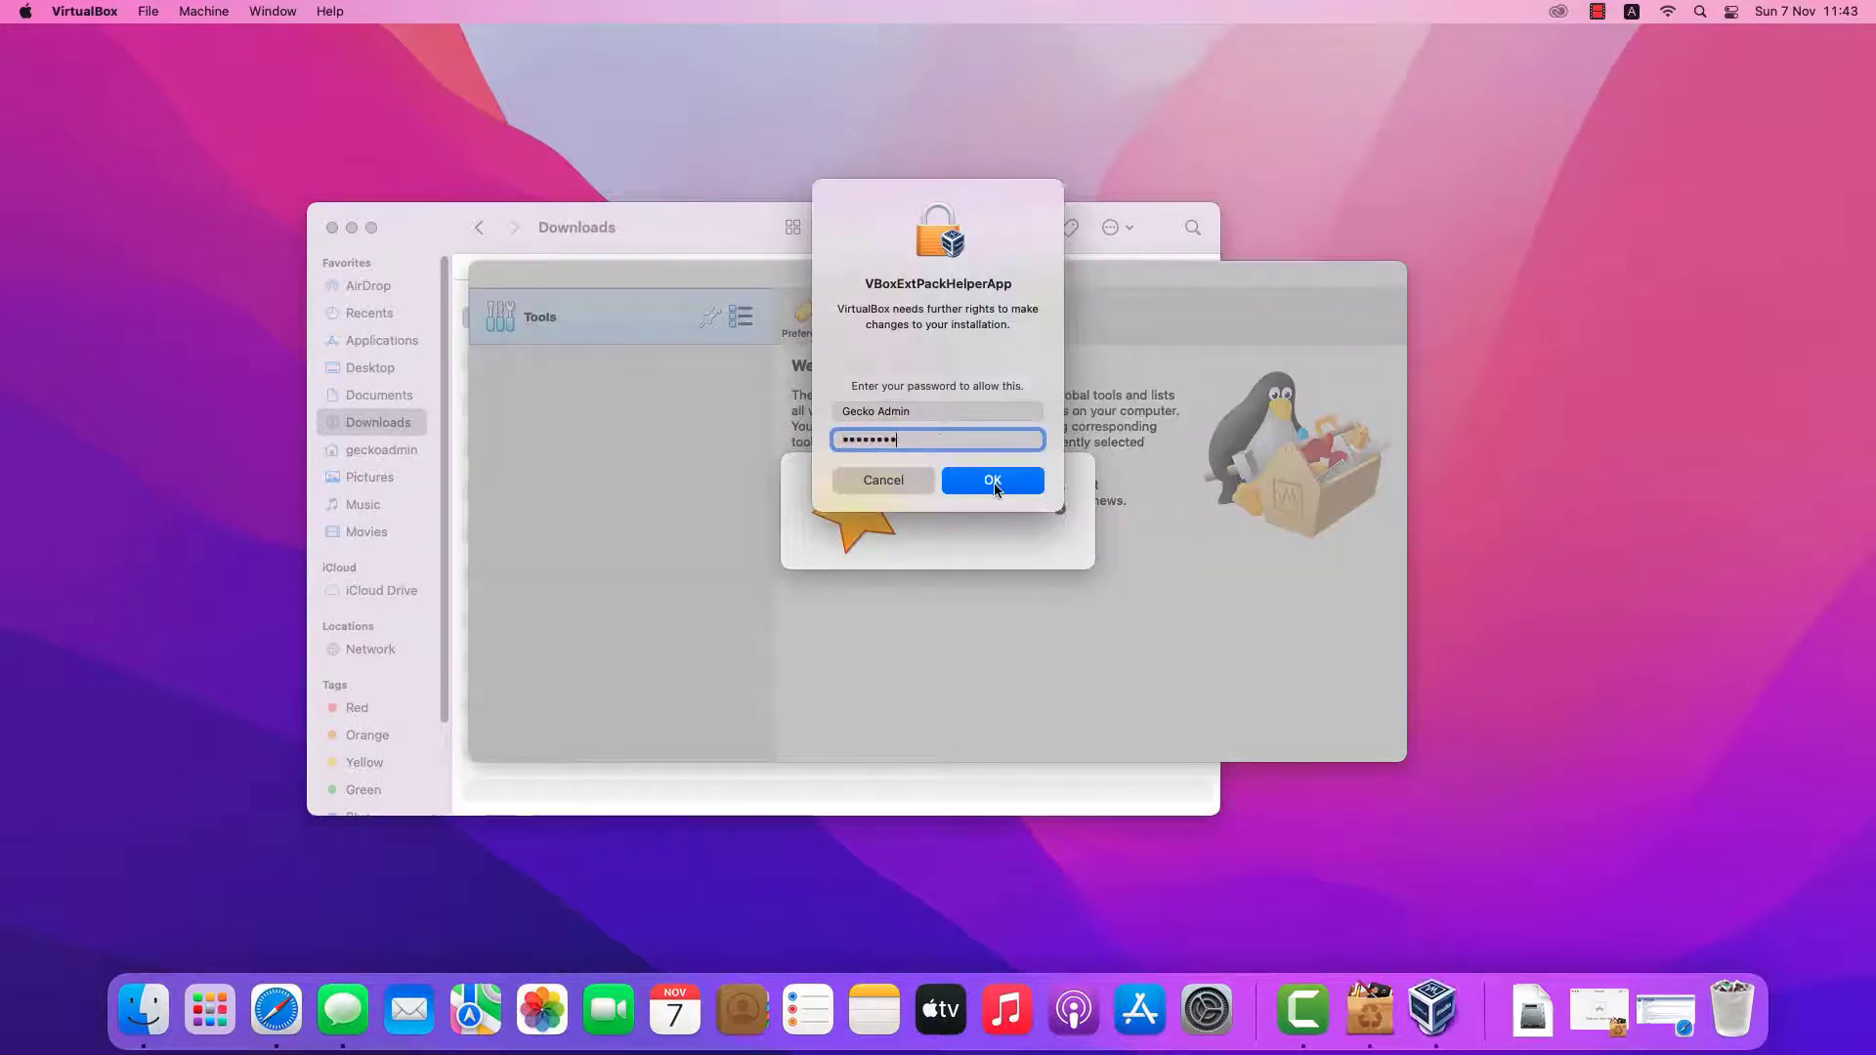
left_click(995, 483)
left_click(943, 545)
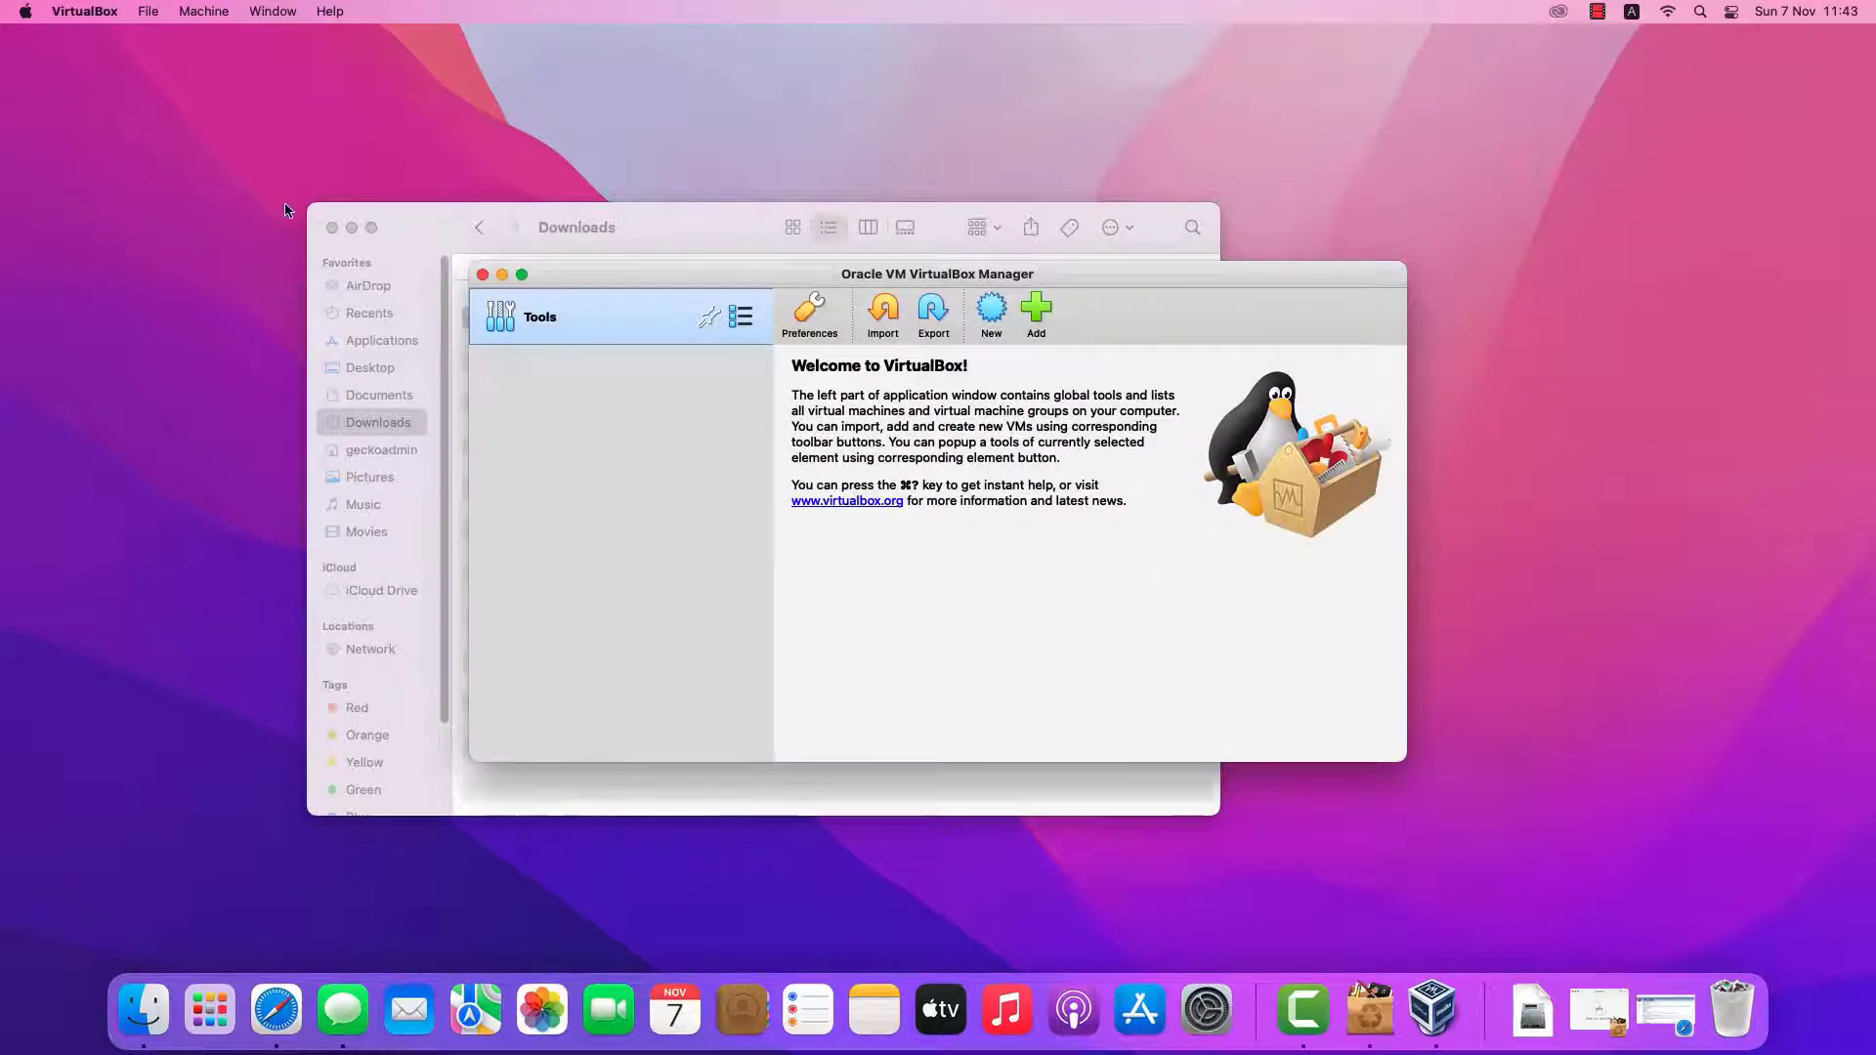
Minimize the Downloads window, then move the VirtualBox Manager window up and enlarge it
left_click(350, 233)
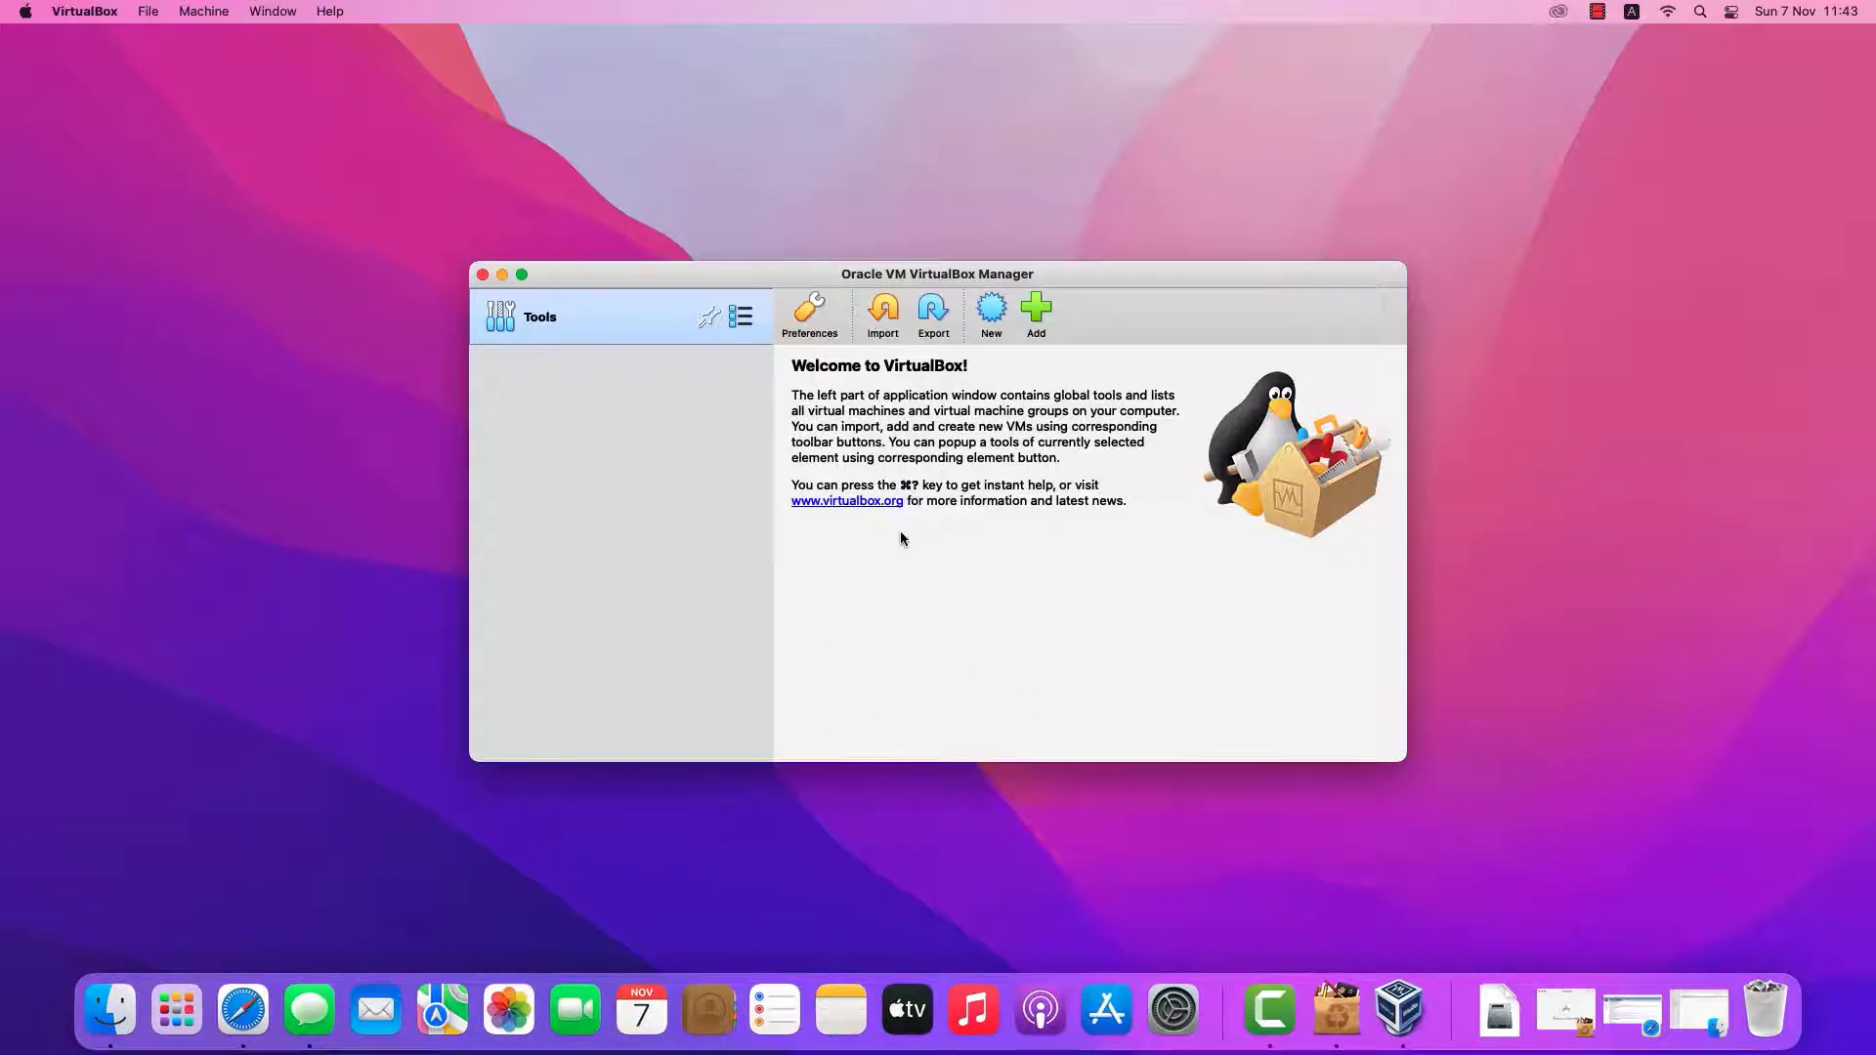
left_click_drag(1064, 283, 1035, 150)
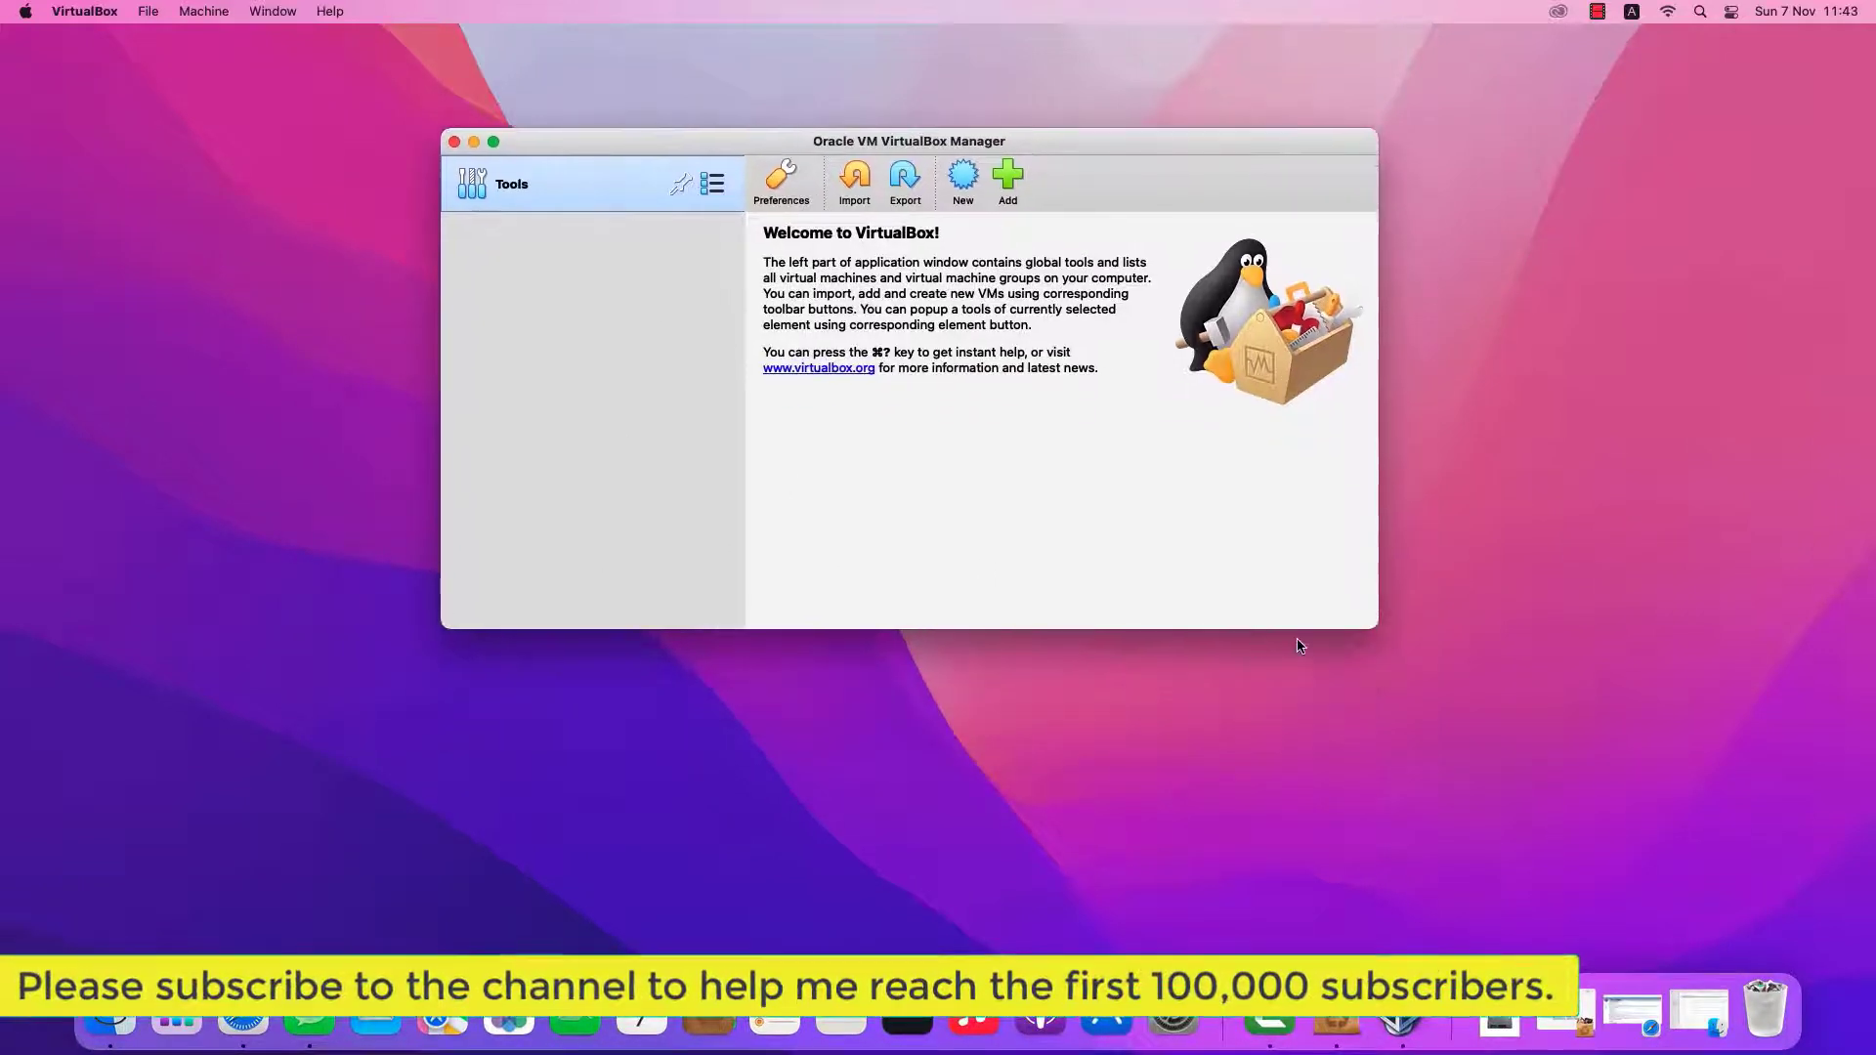
left_click_drag(1375, 631, 1580, 875)
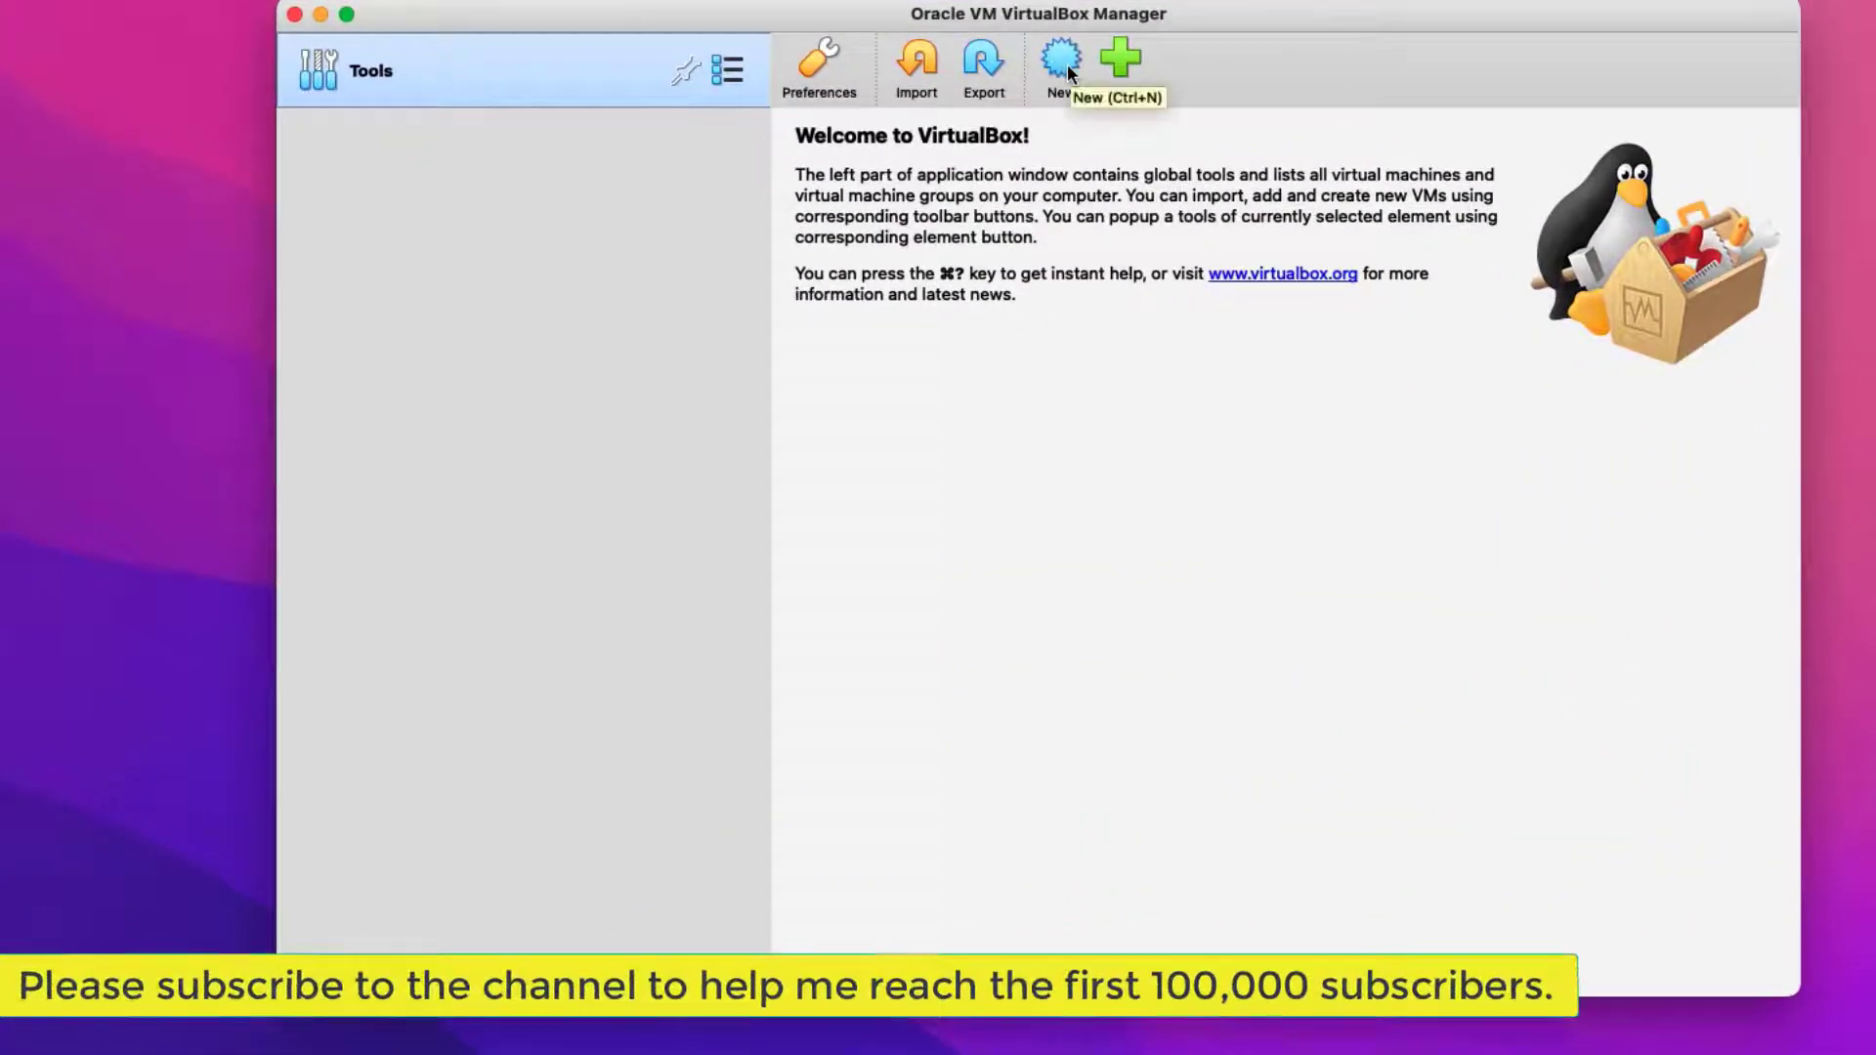
Start a new VM named MyUbuntu with type Linux and version Ubuntu (64-bit)
left_click(1067, 64)
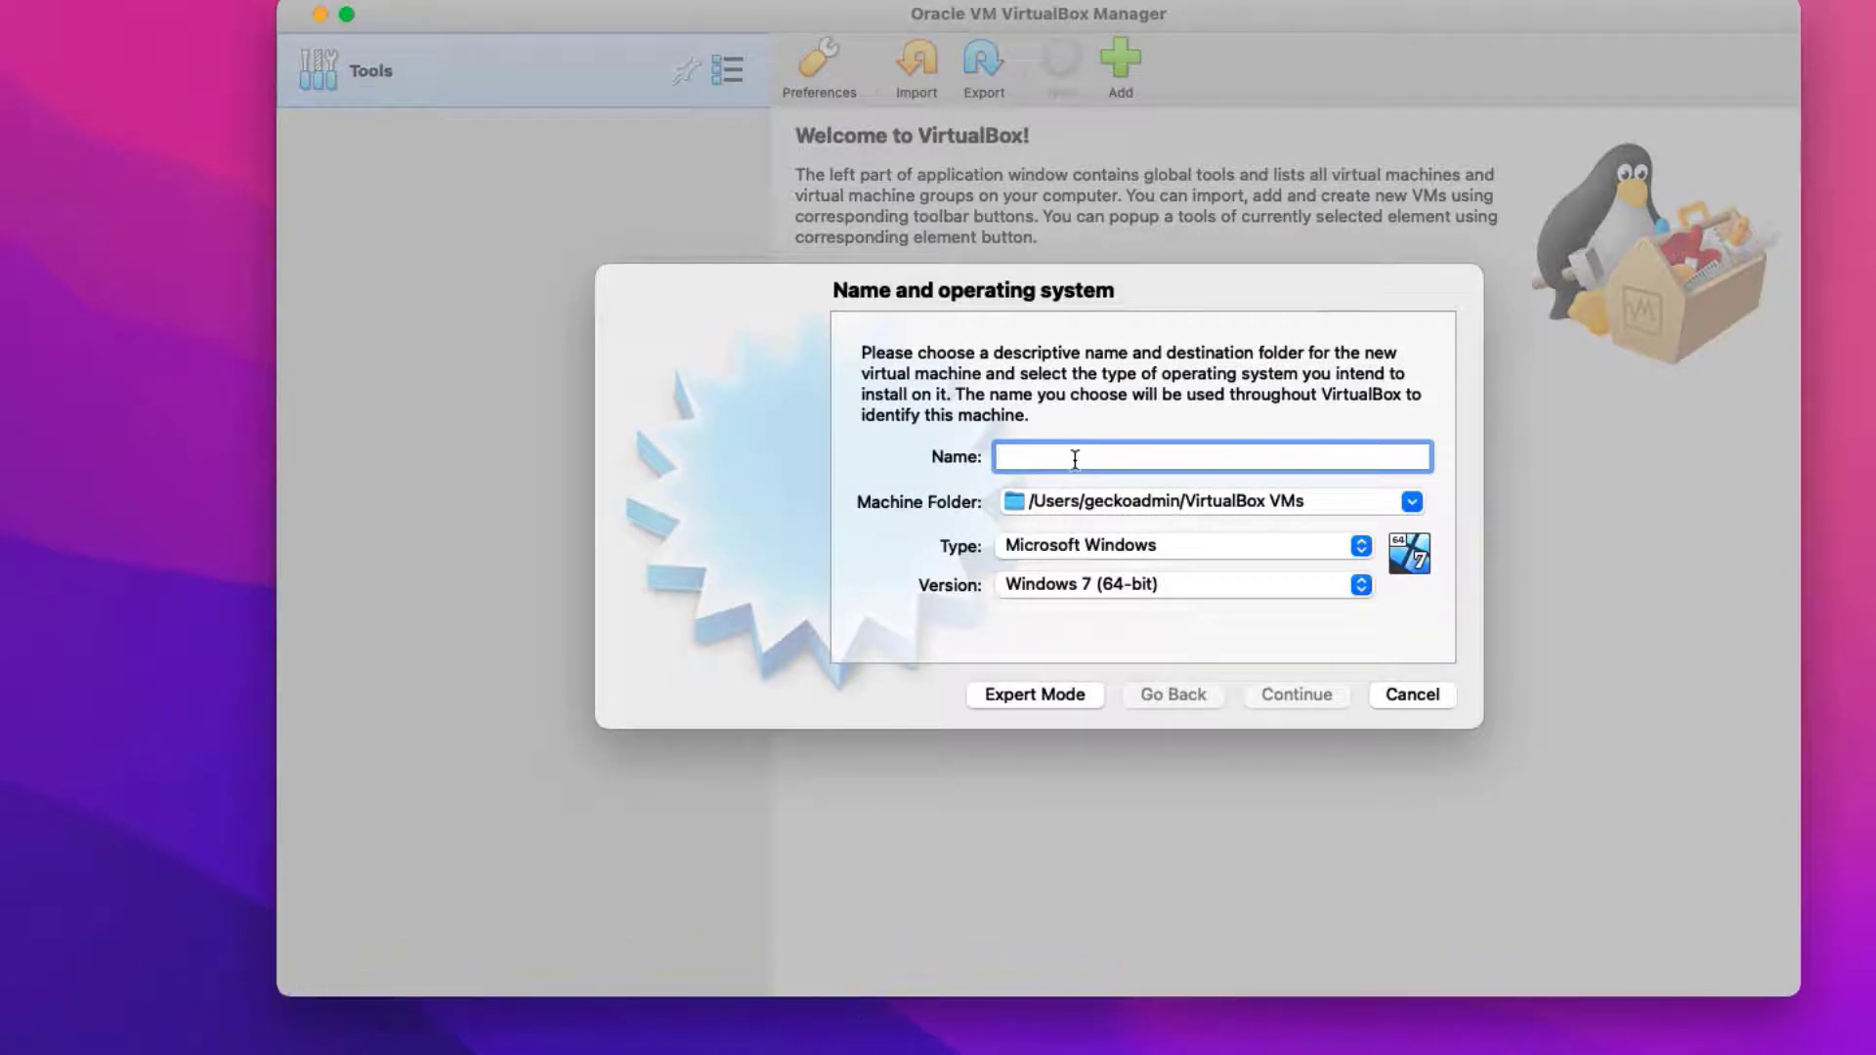
type("MyUbuntu")
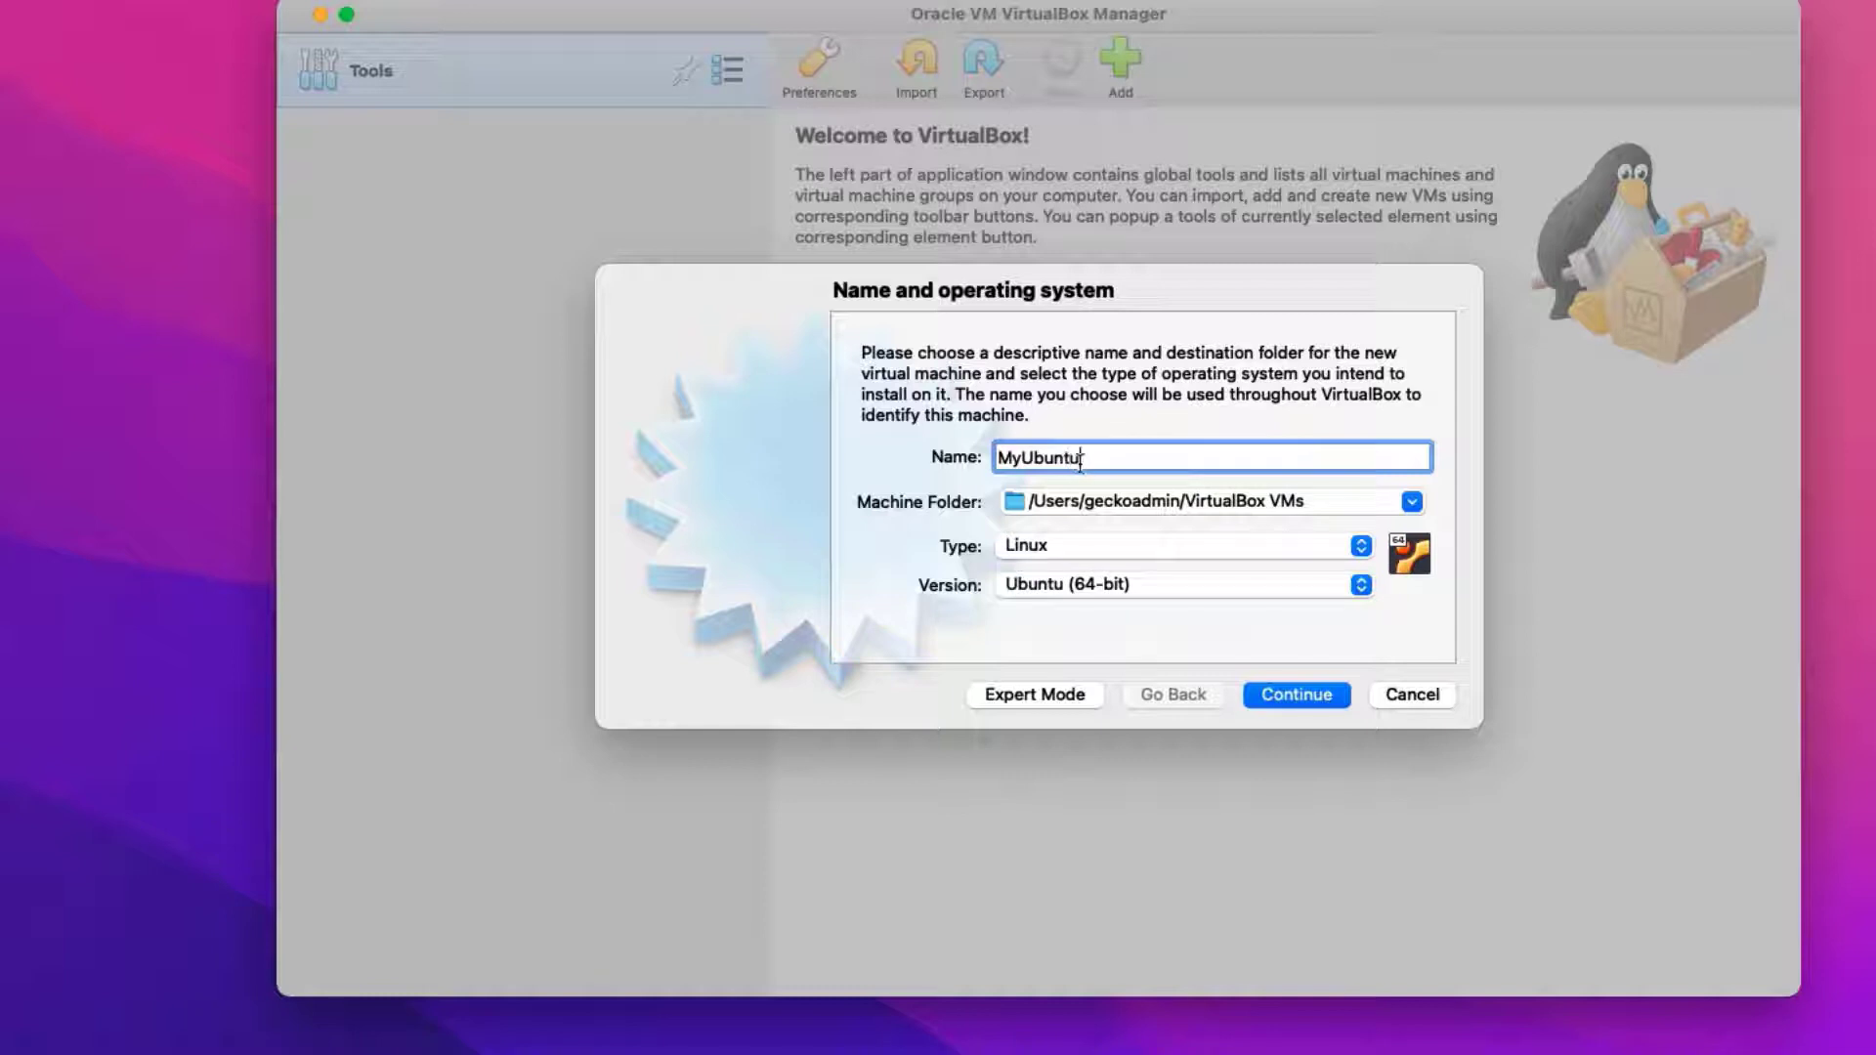
left_click(1328, 503)
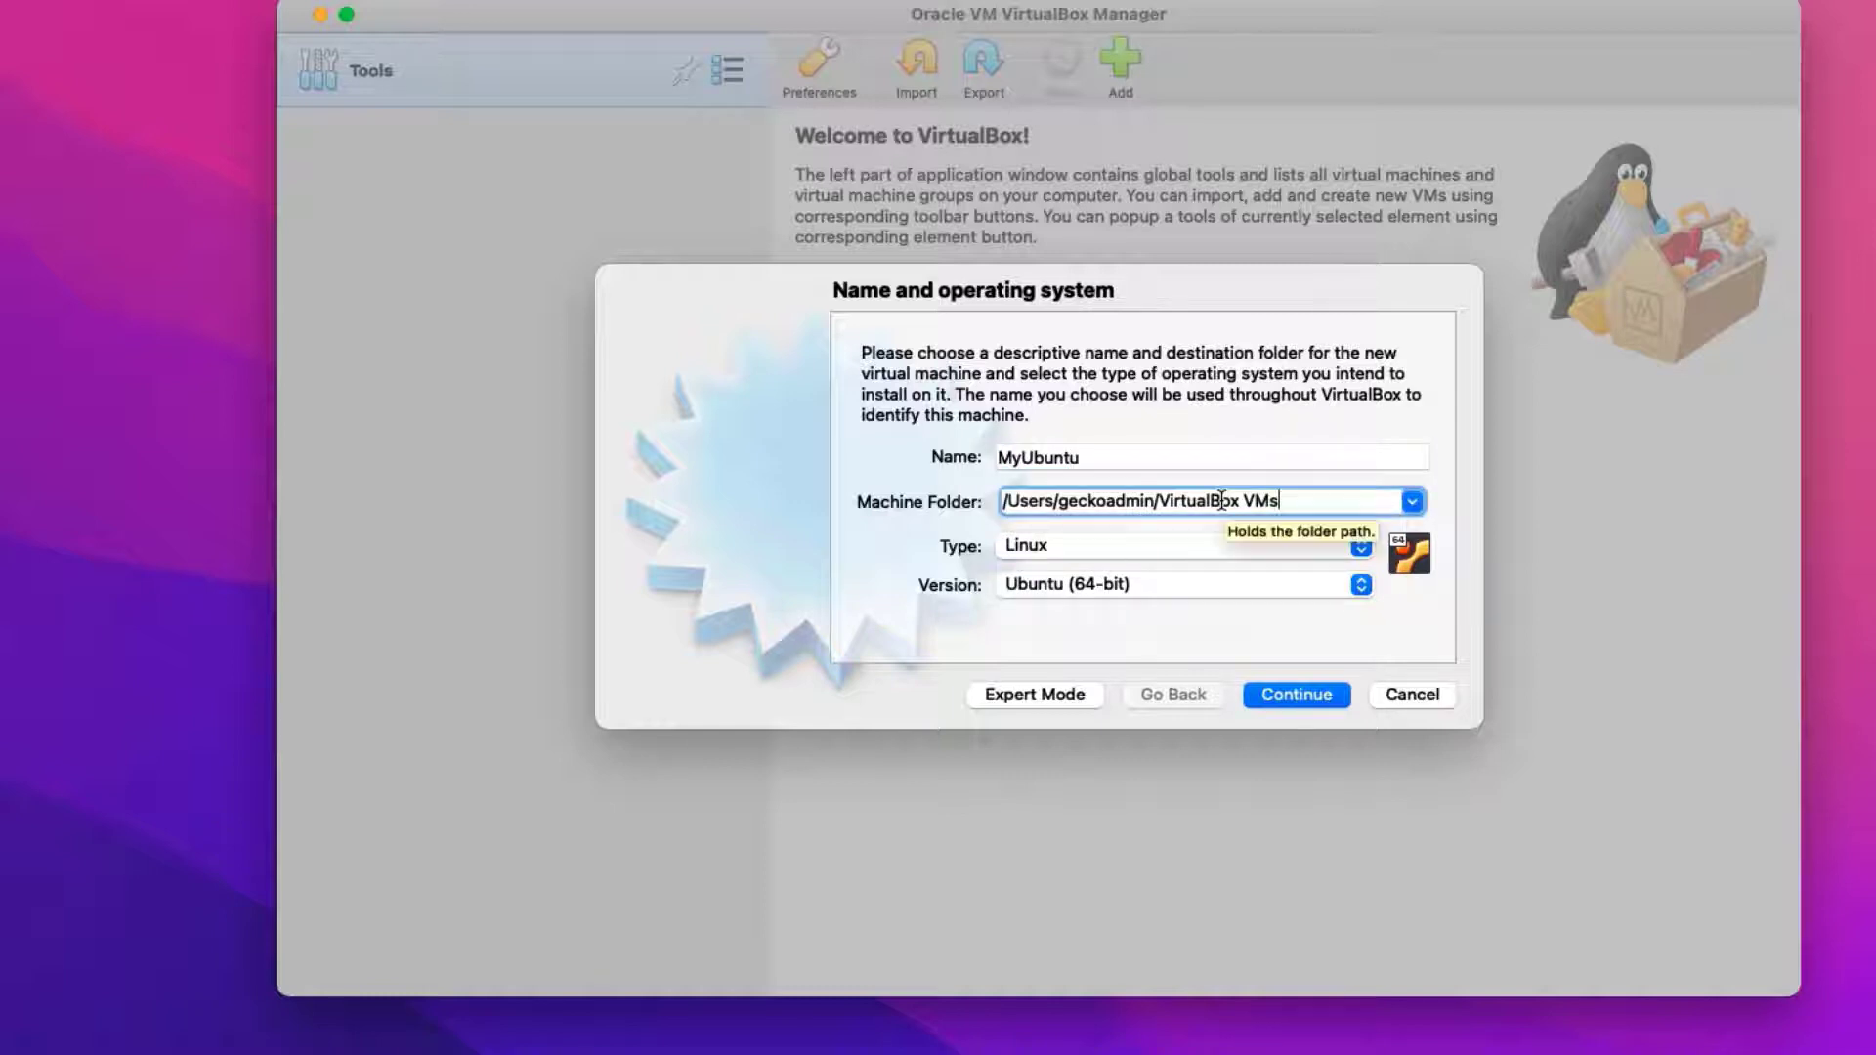
left_click(1091, 548)
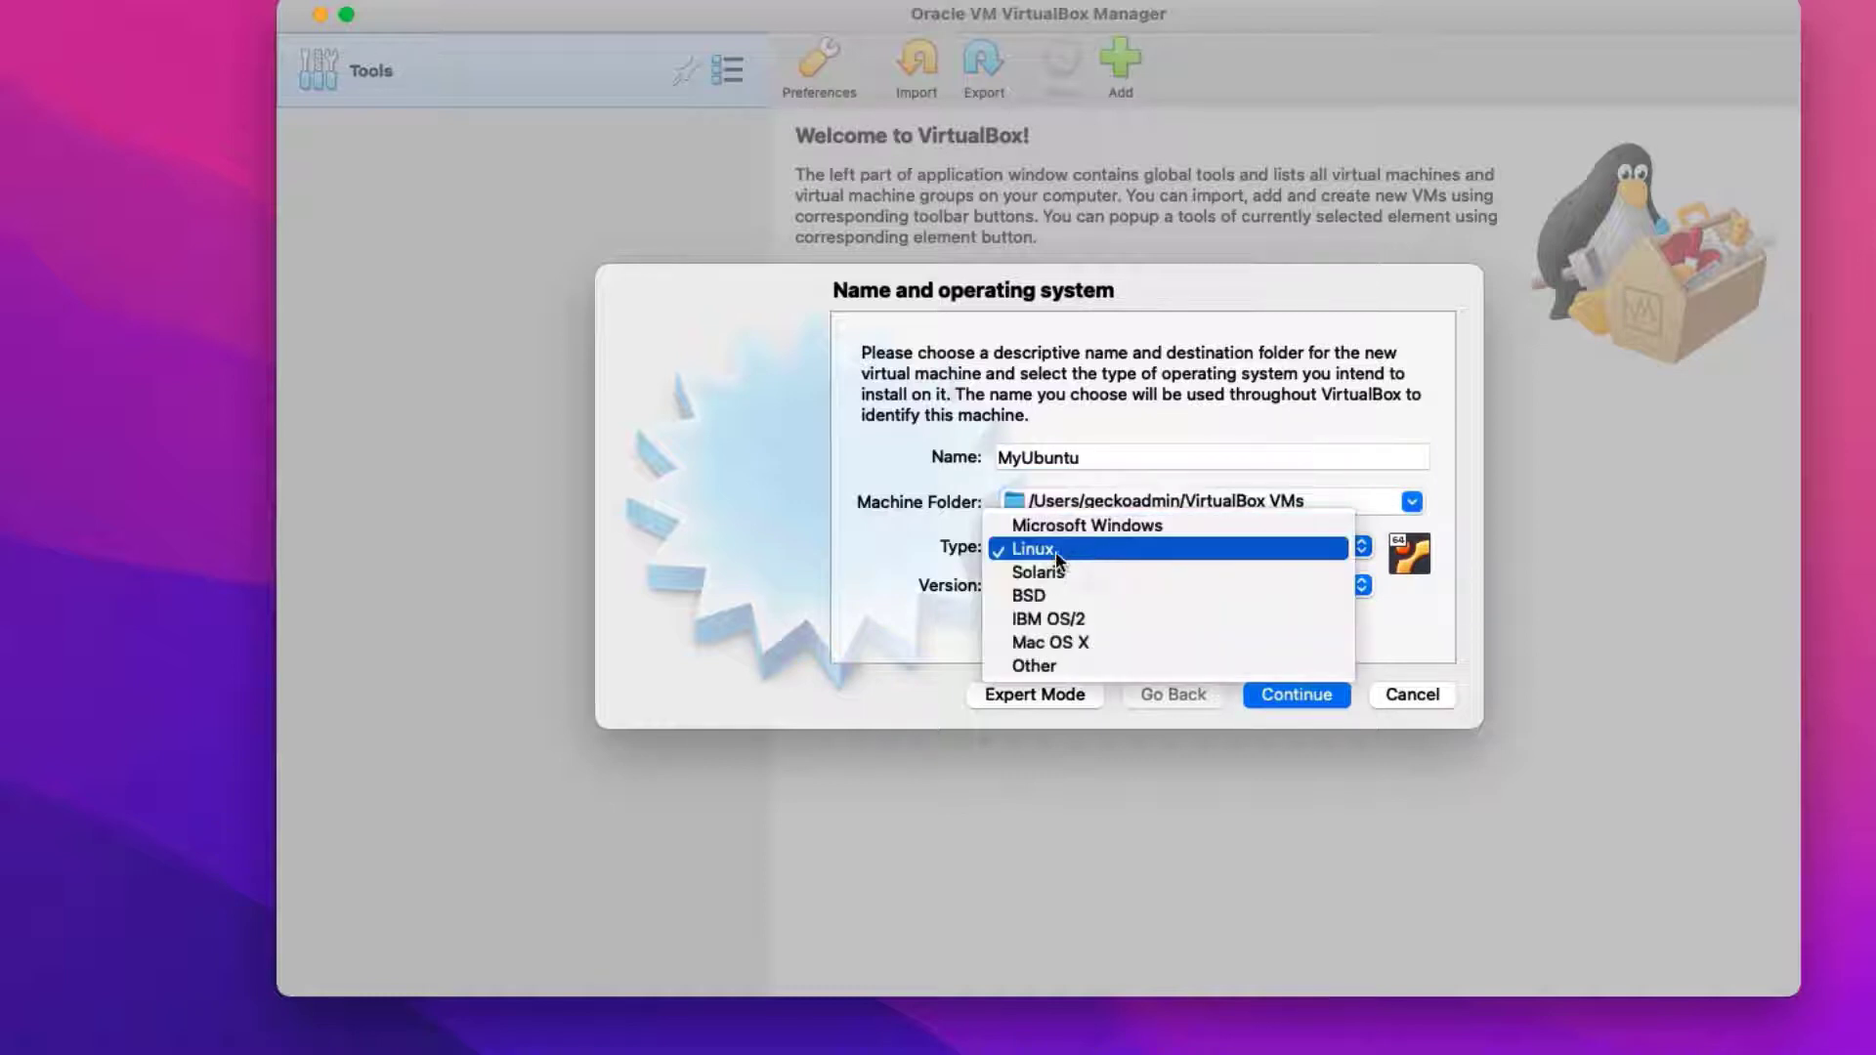
left_click(1055, 552)
left_click(1028, 585)
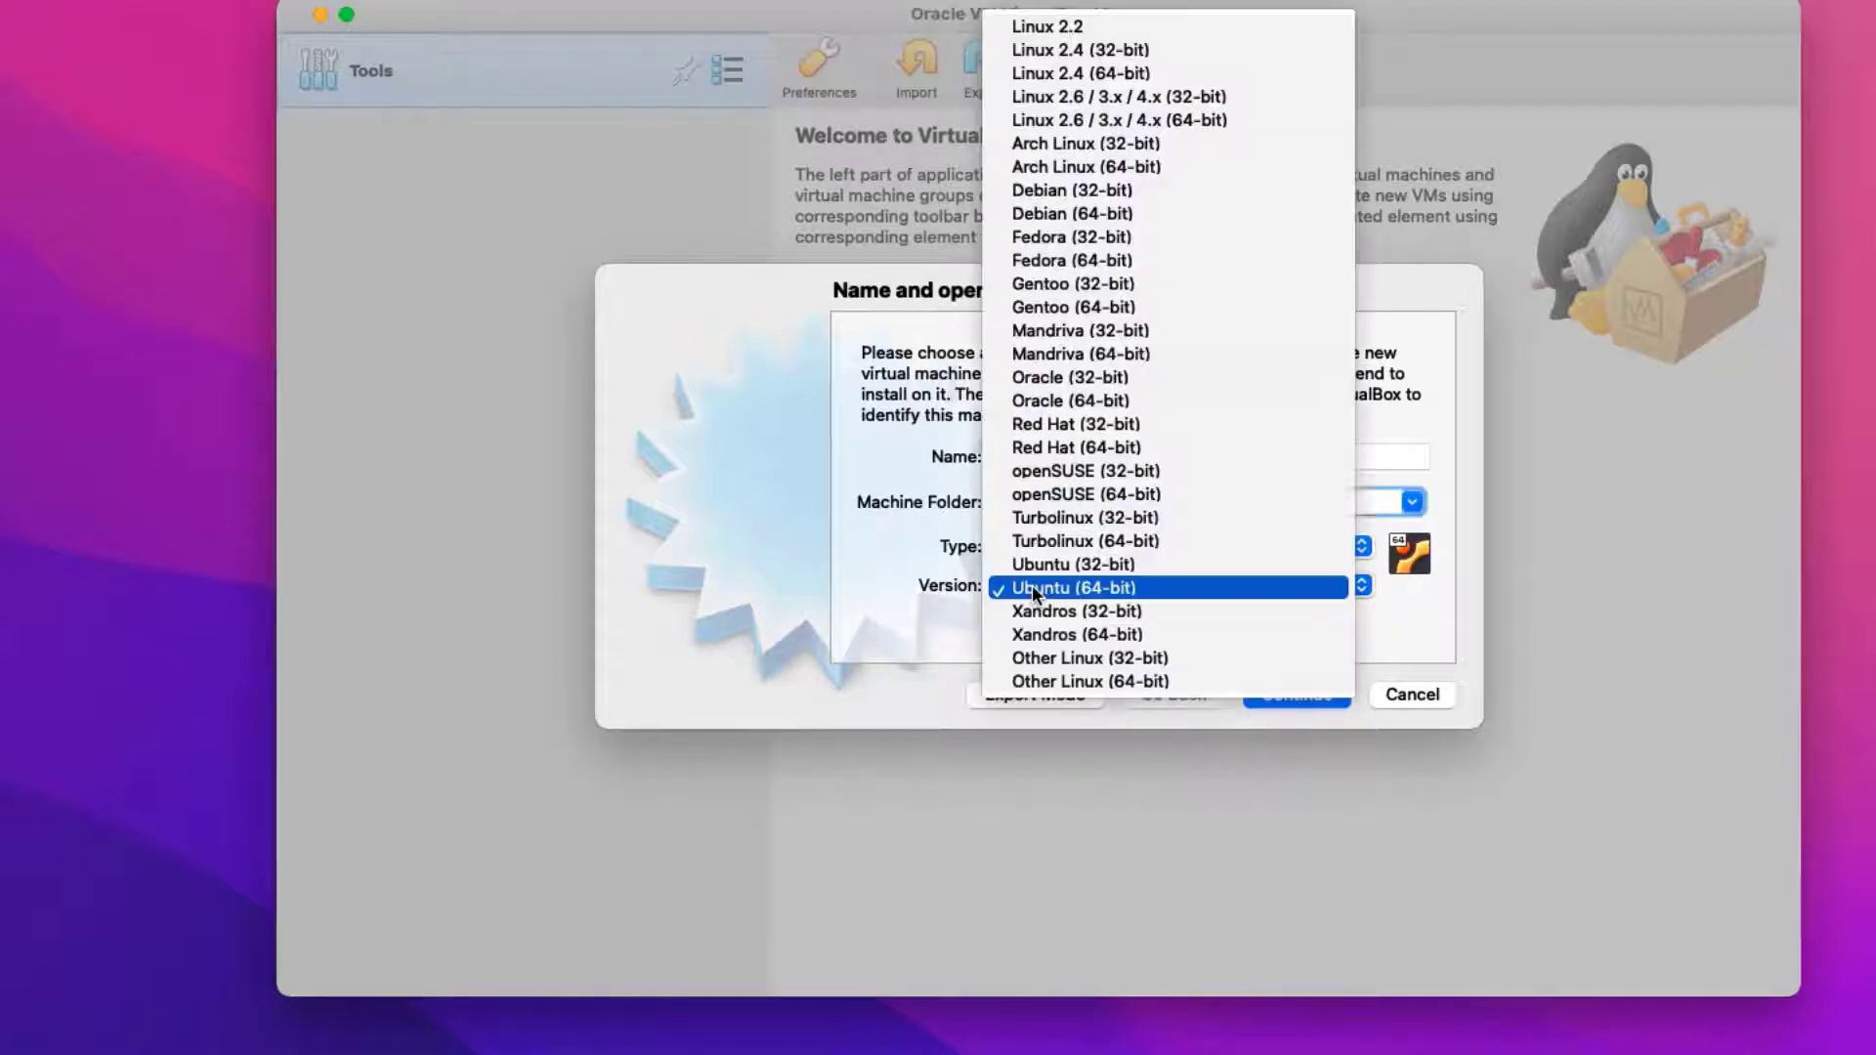
left_click(1032, 585)
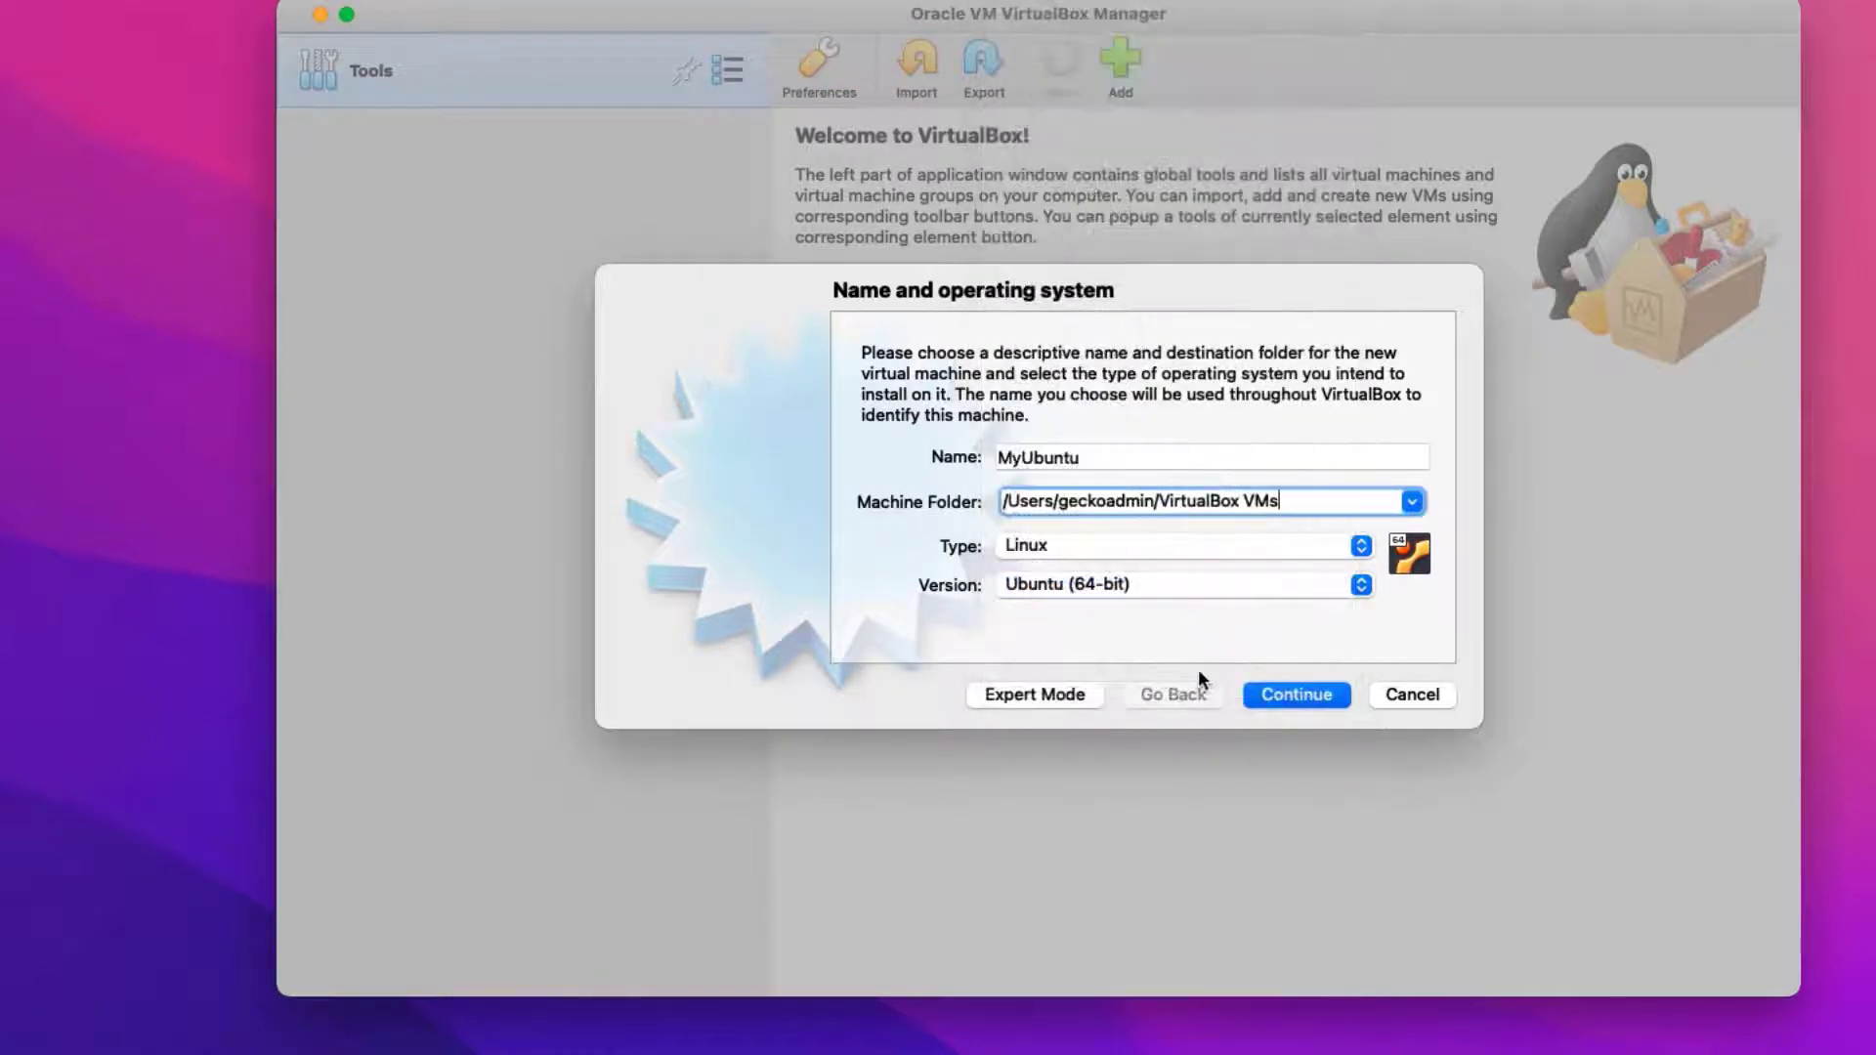
left_click(1292, 694)
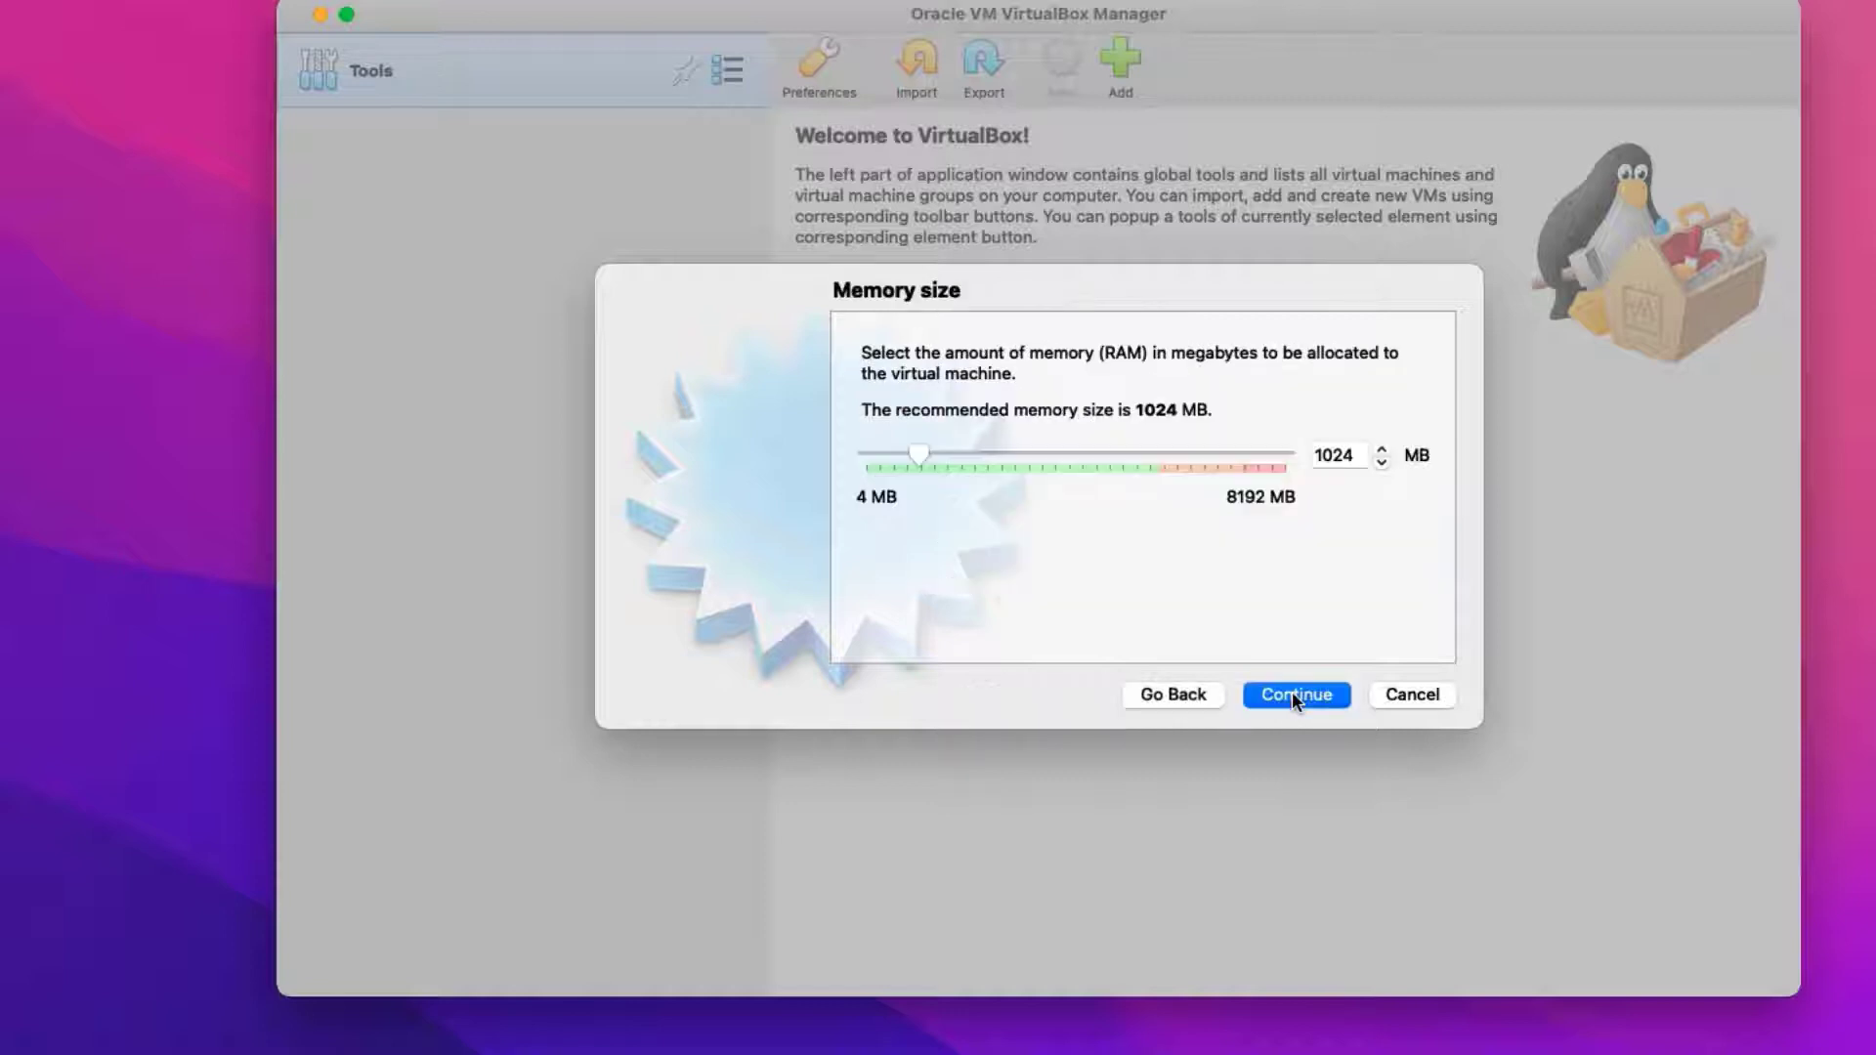
Give it 4096 MB of memory and a new 50 GB VDI virtual disk
left_click(1356, 459)
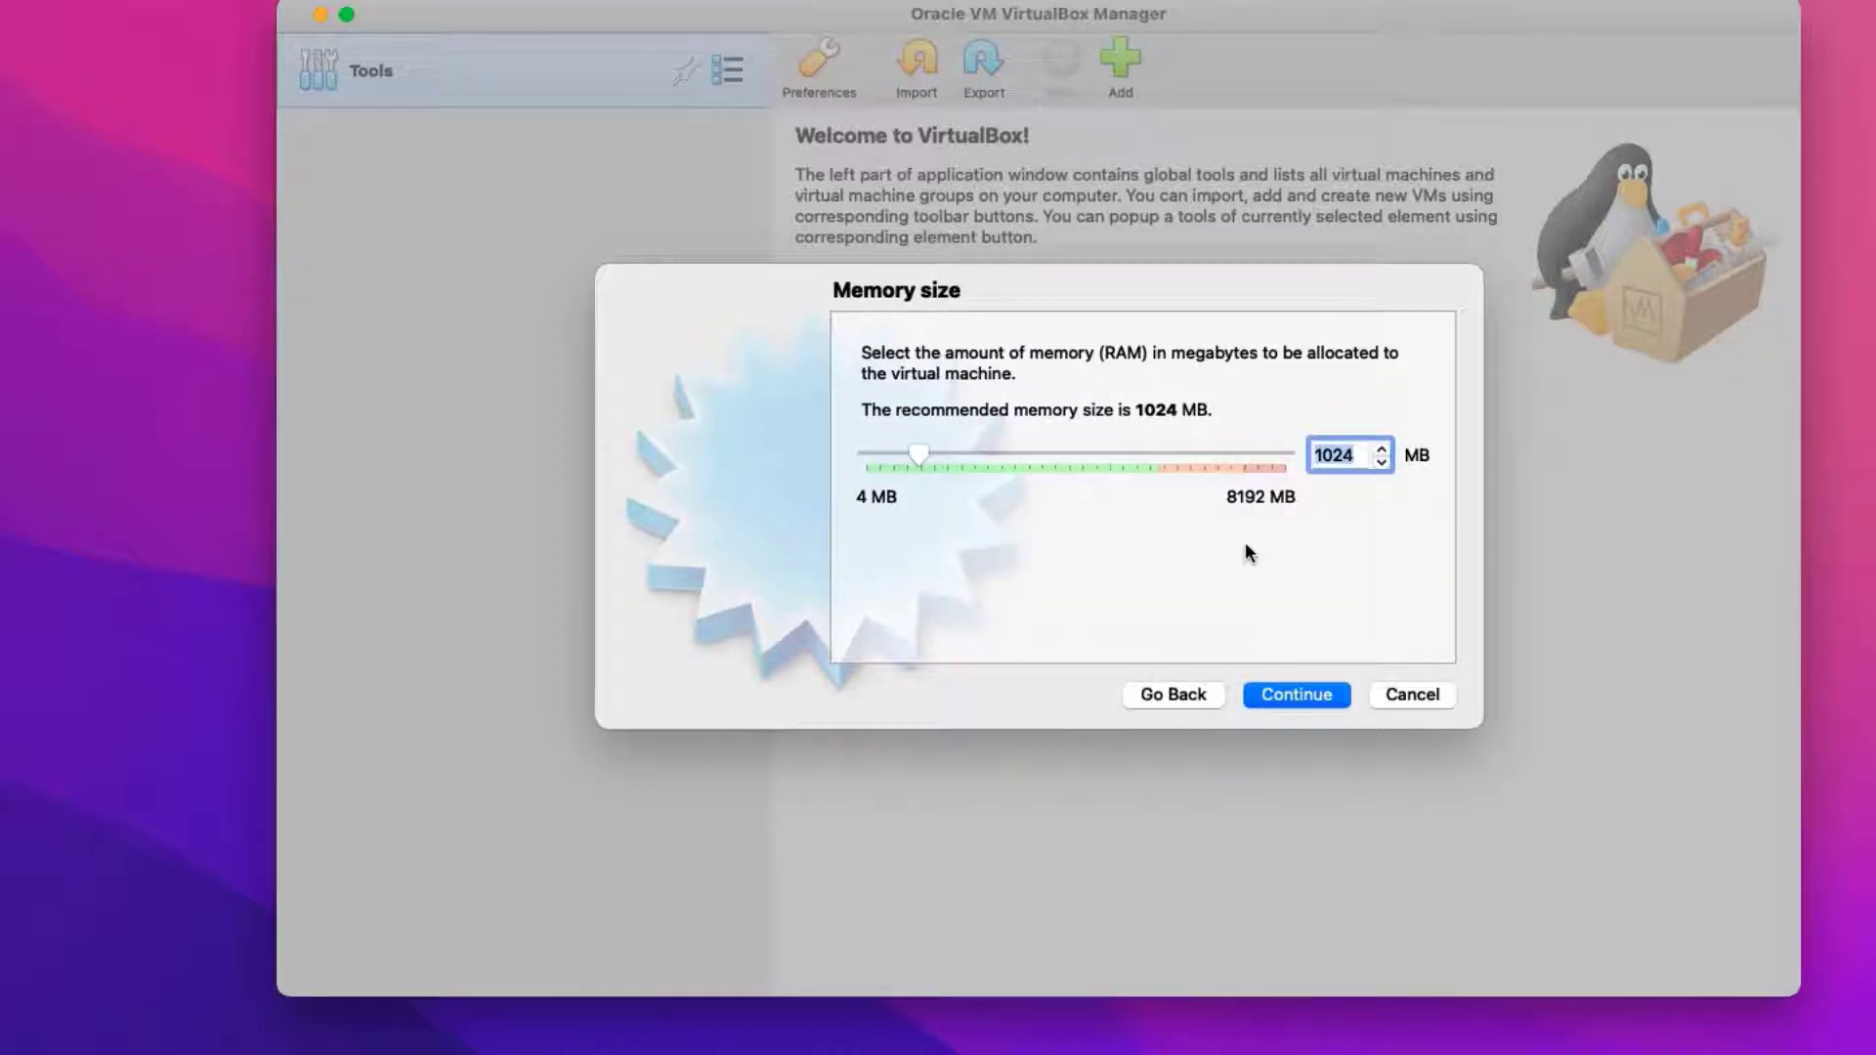
type("4096")
left_click(1286, 695)
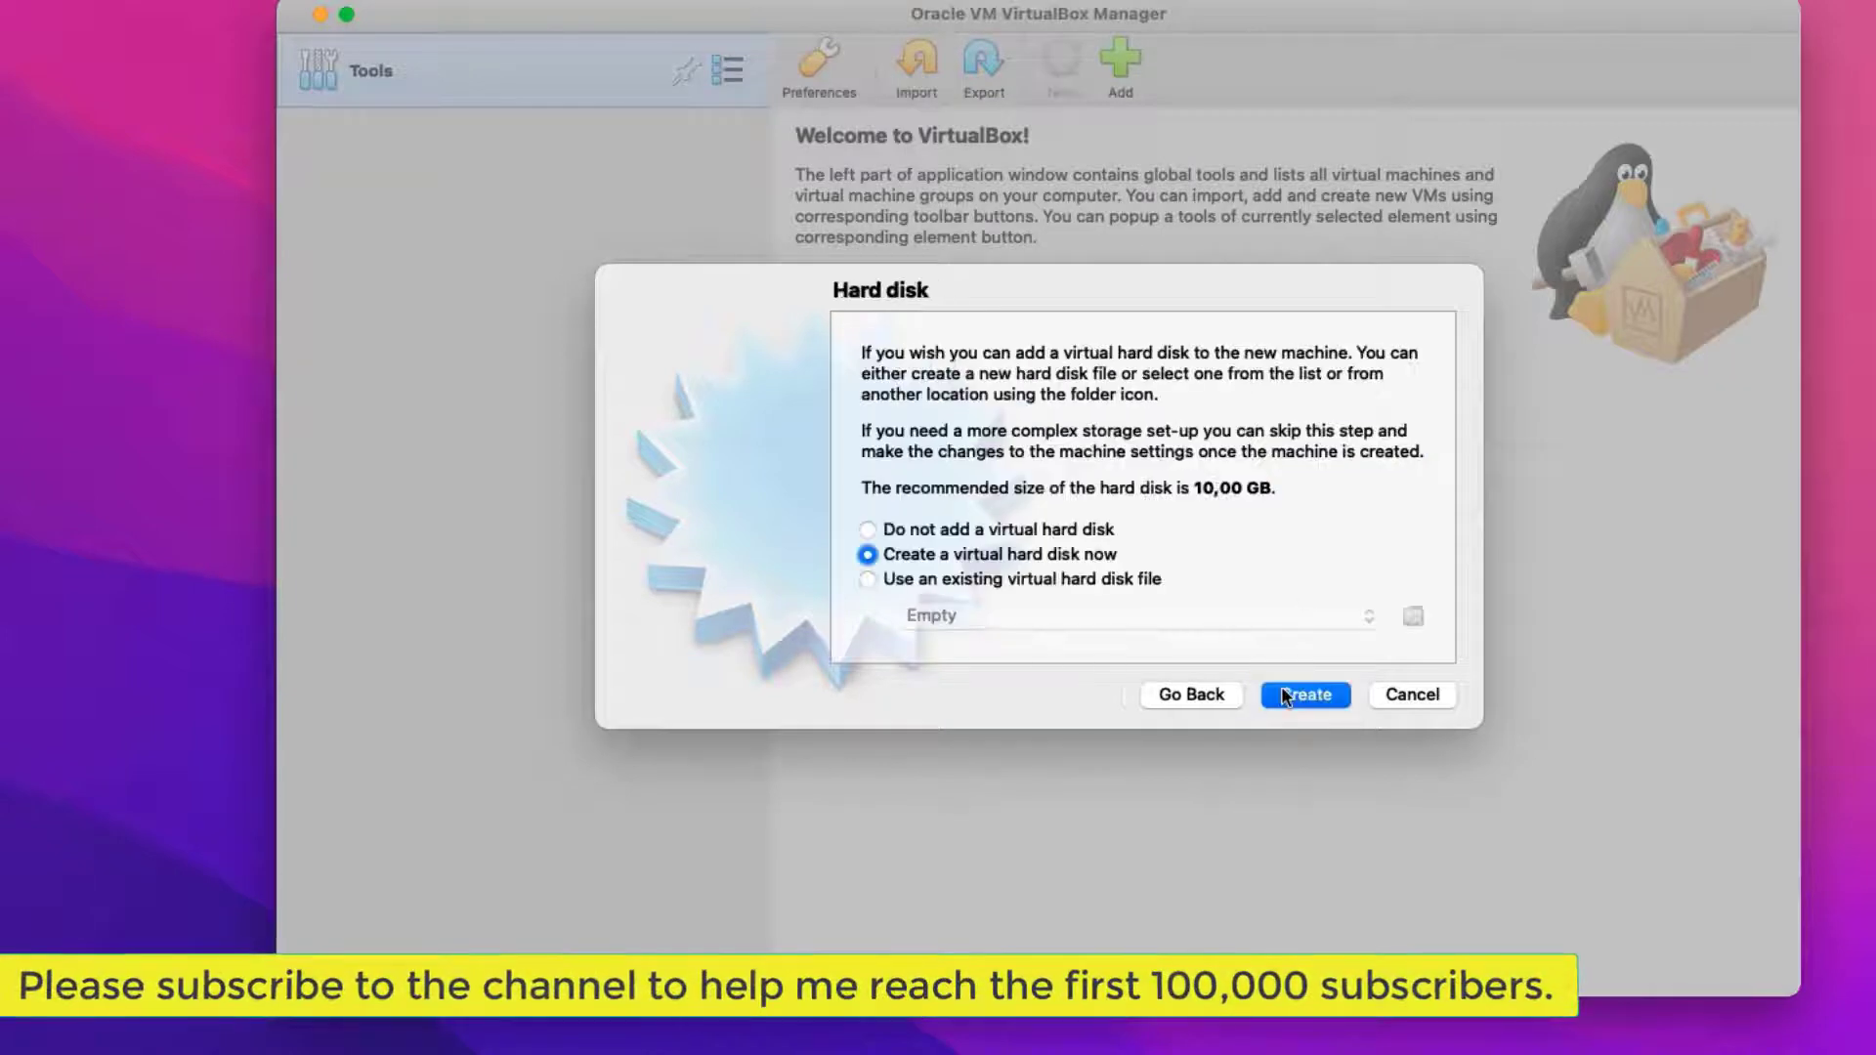
left_click(1300, 690)
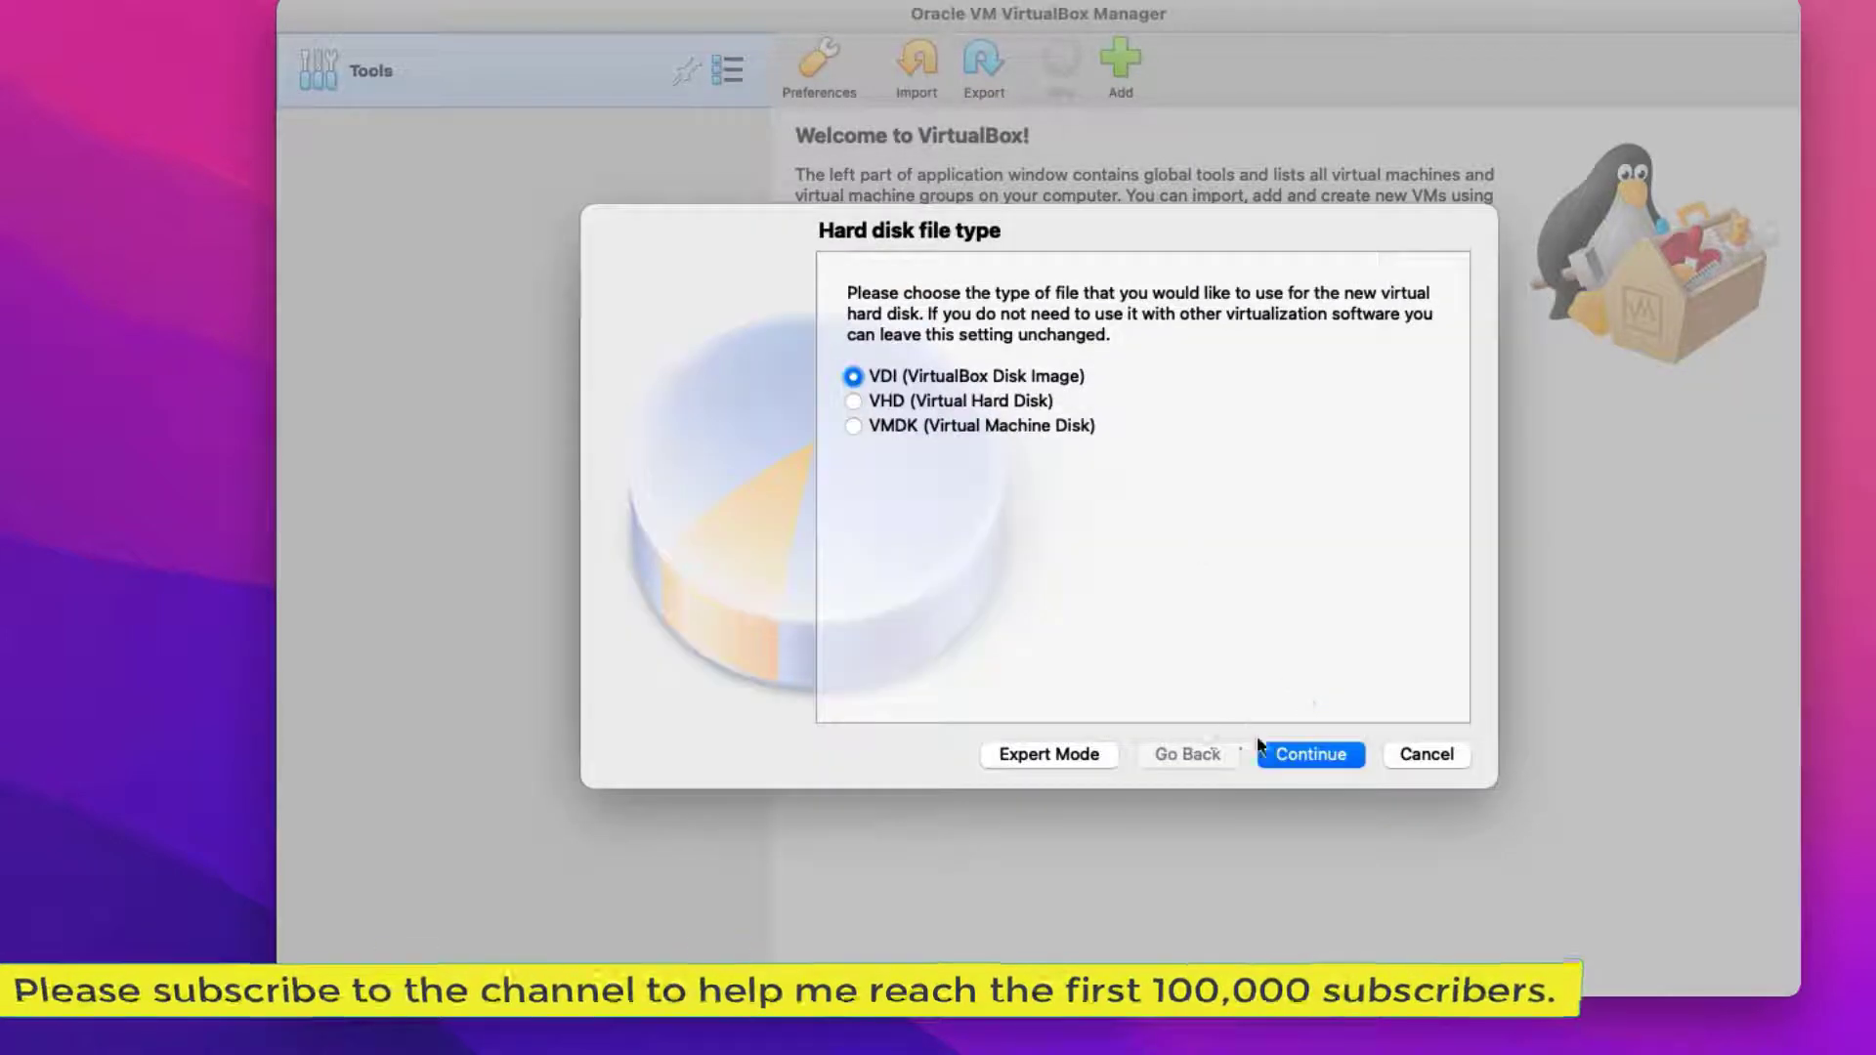
left_click(1263, 752)
left_click(1302, 755)
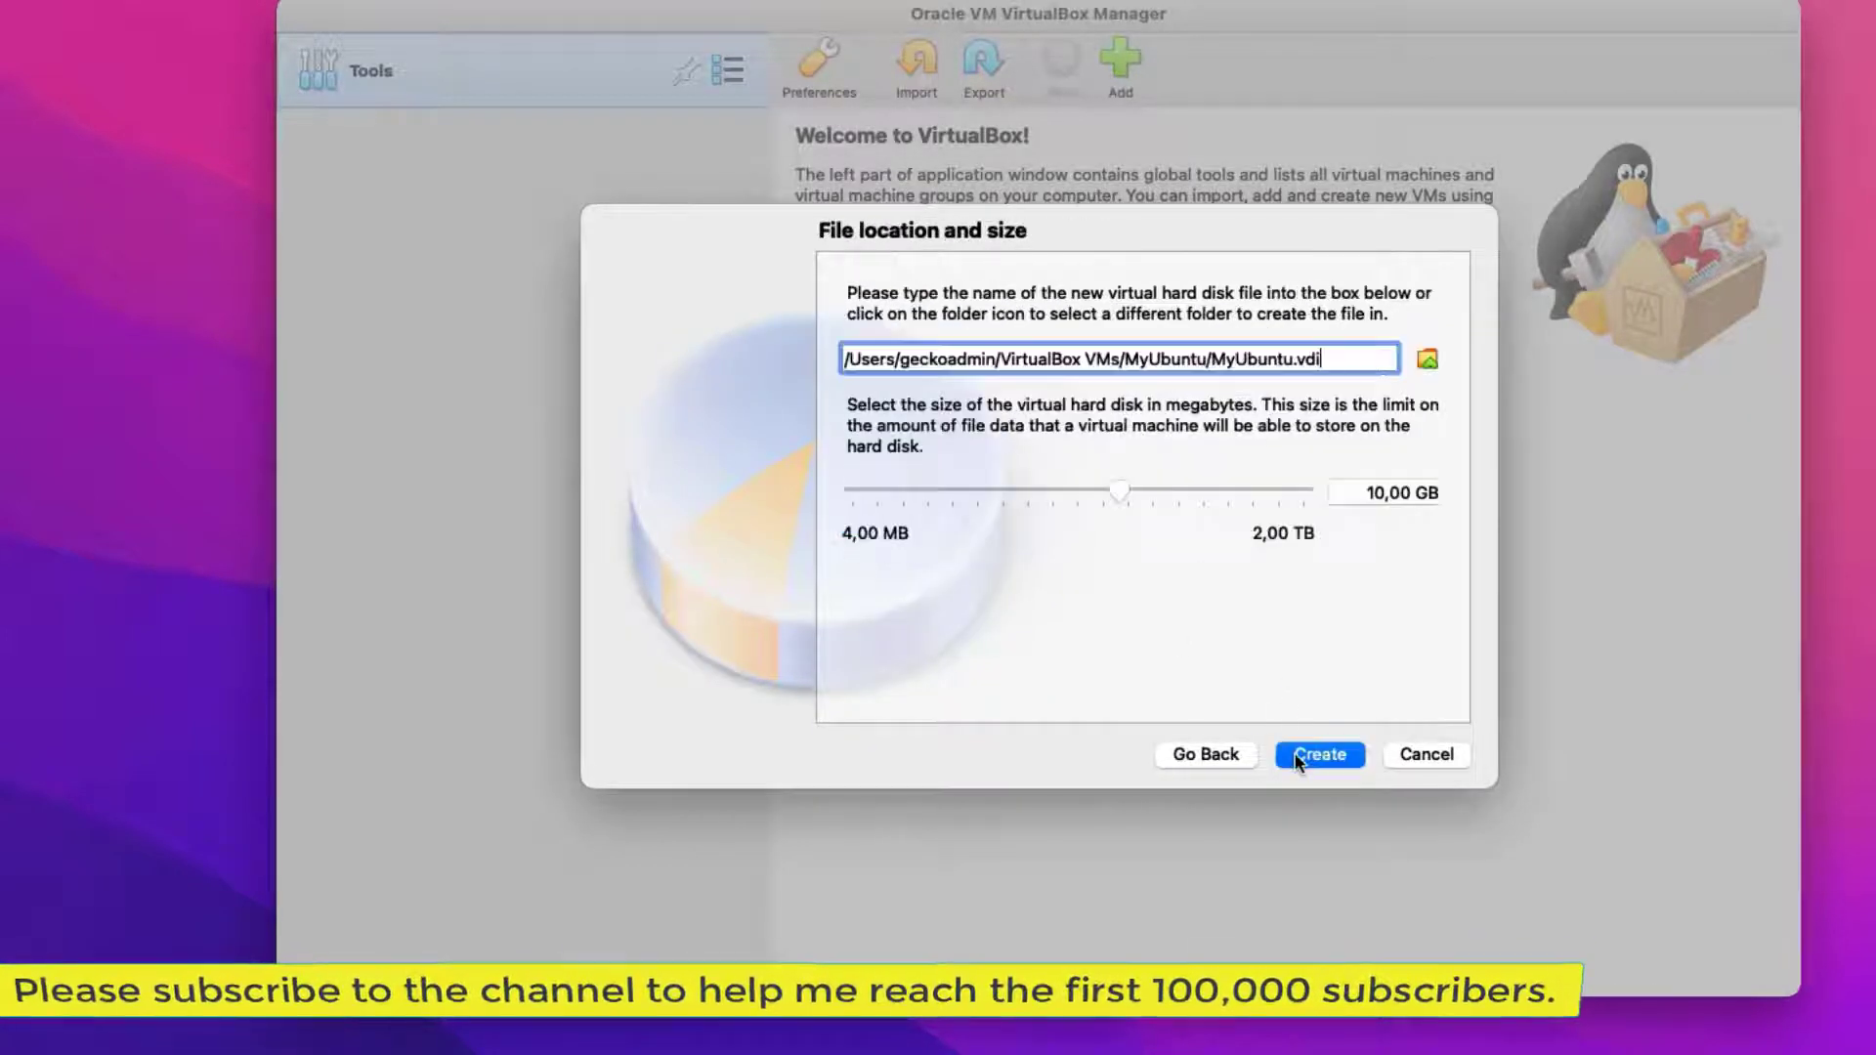
left_click(1373, 492)
key("BackSpace")
type("5")
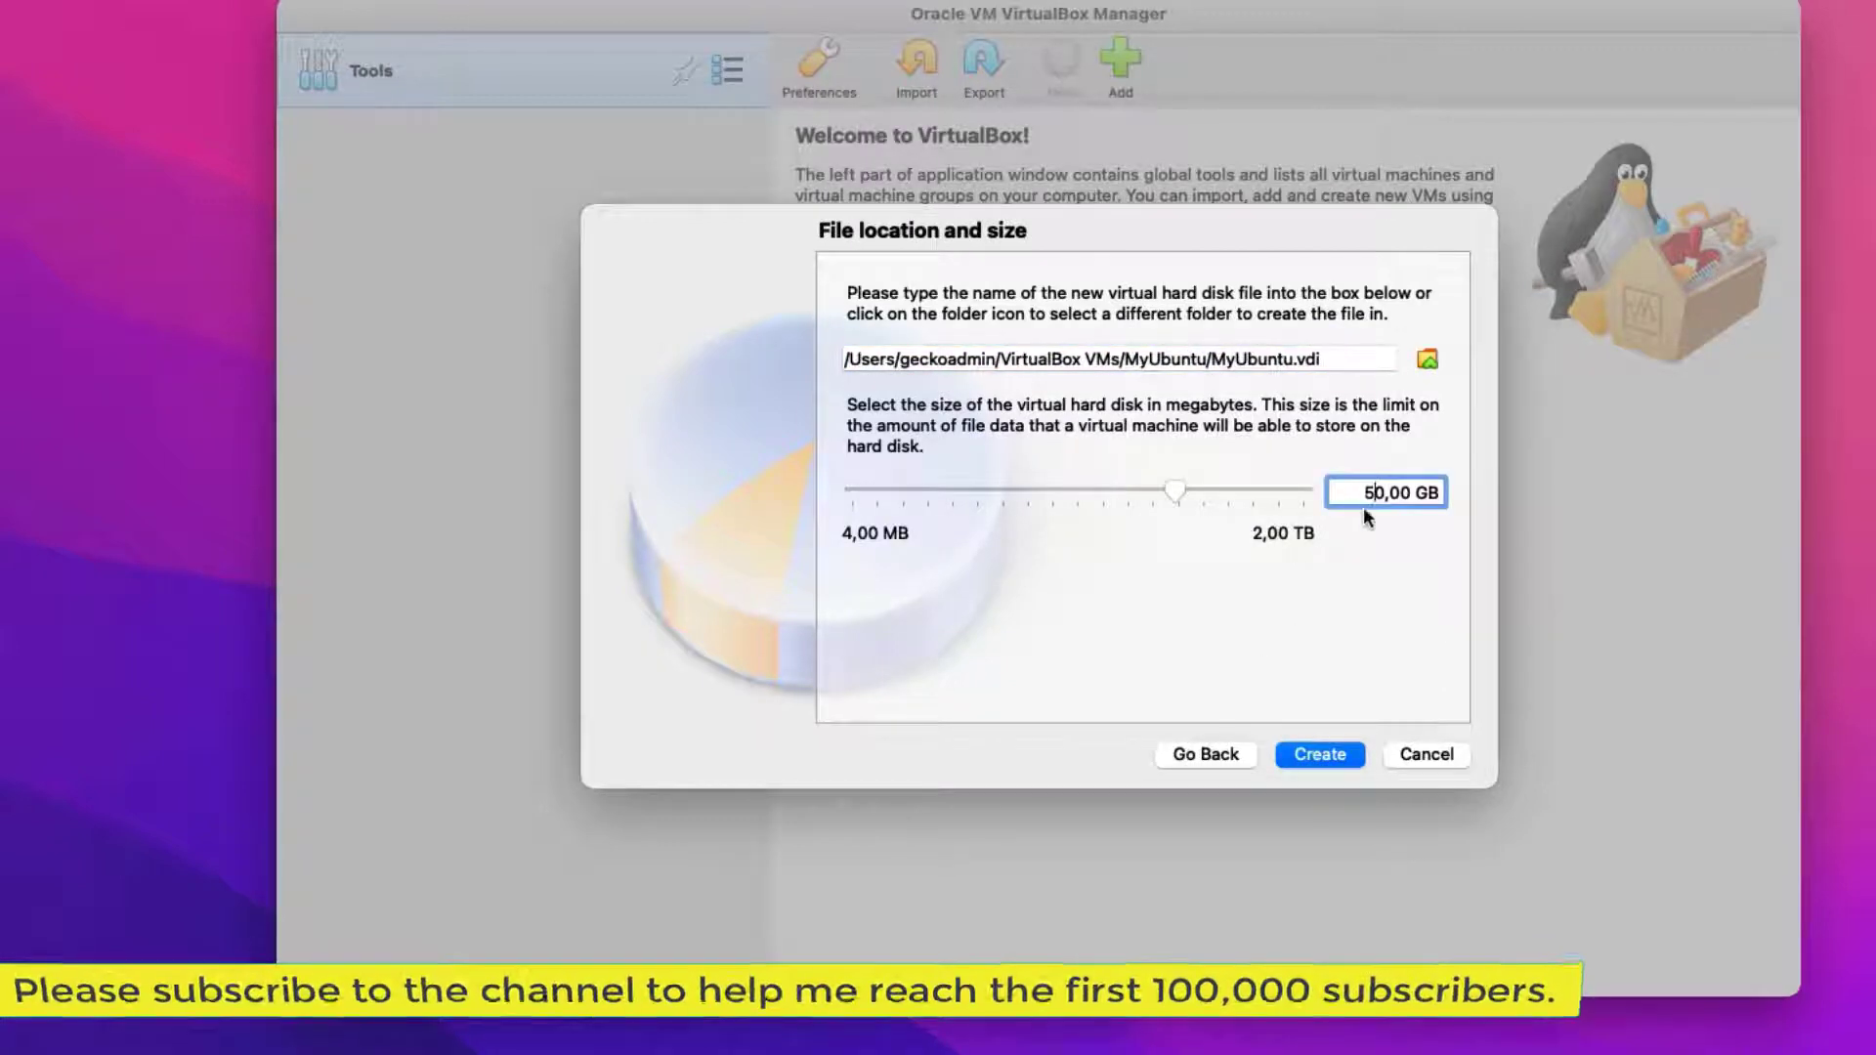
left_click(1317, 756)
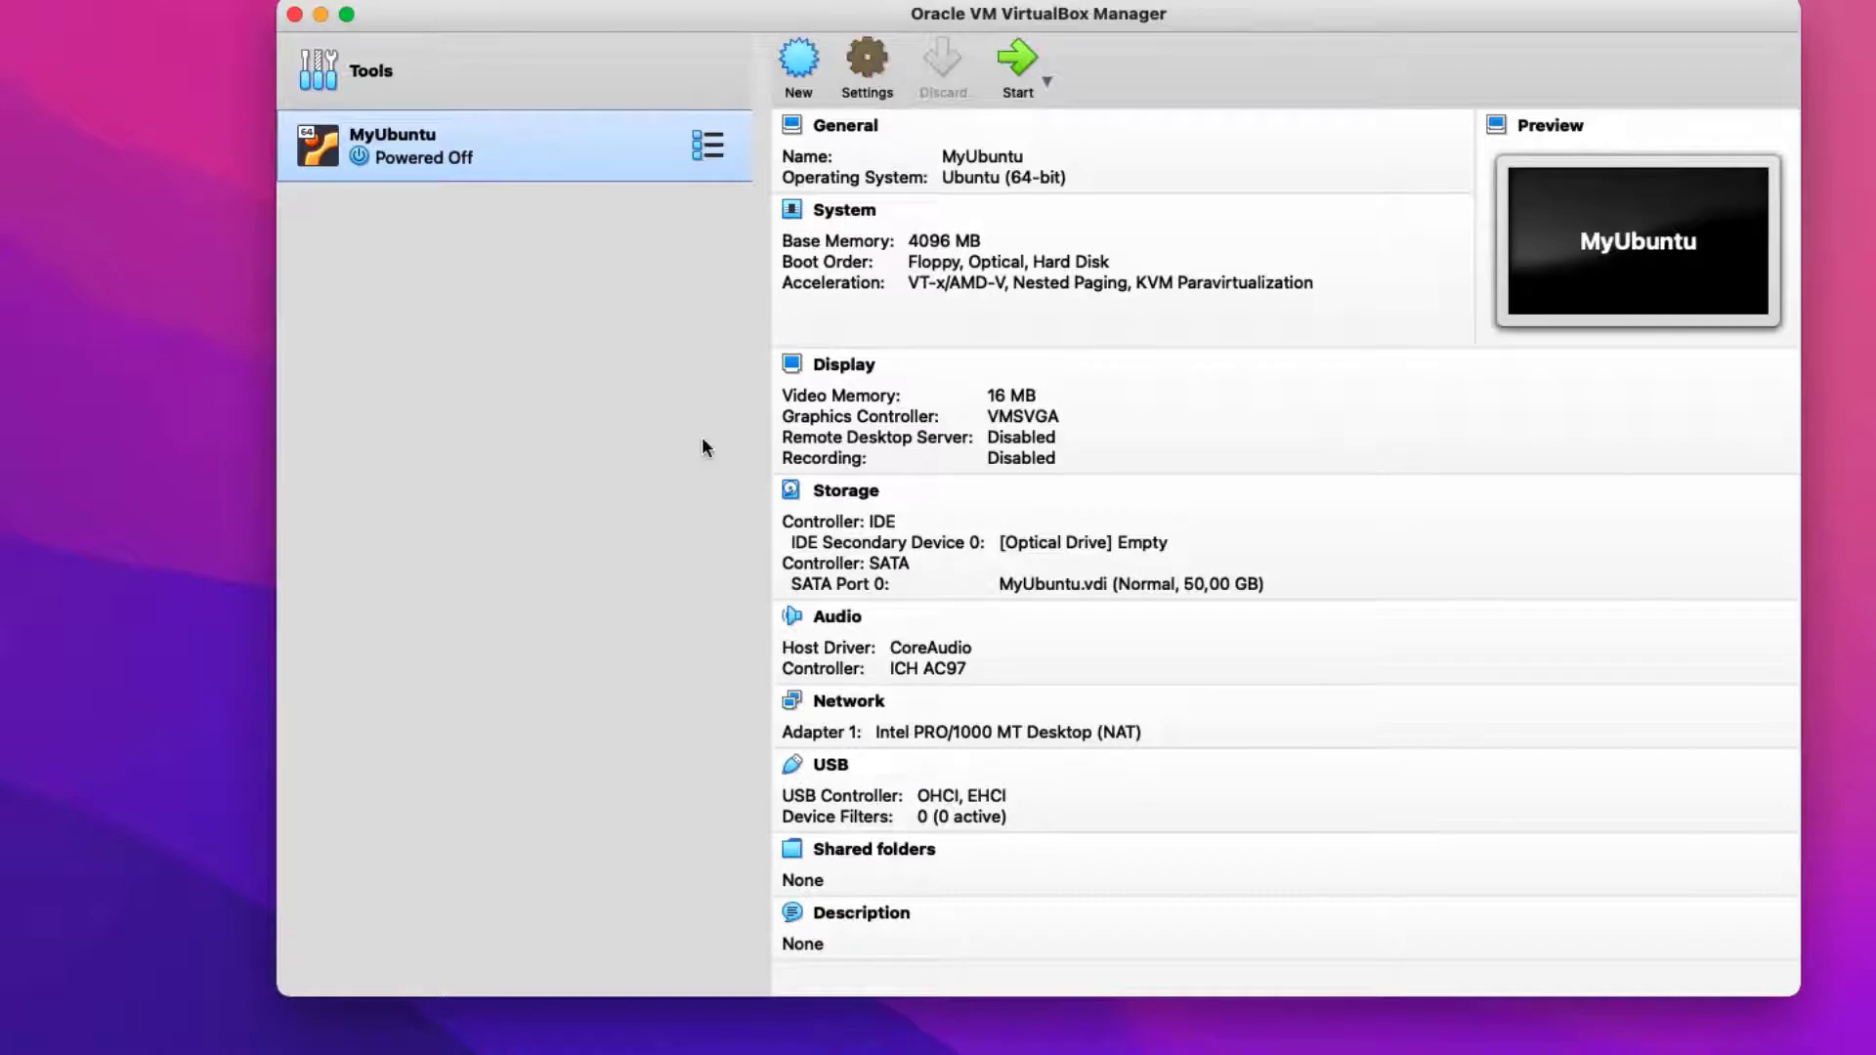
Set MyUbuntu's processor count to 2 in System settings
key("super+s")
left_click(740, 191)
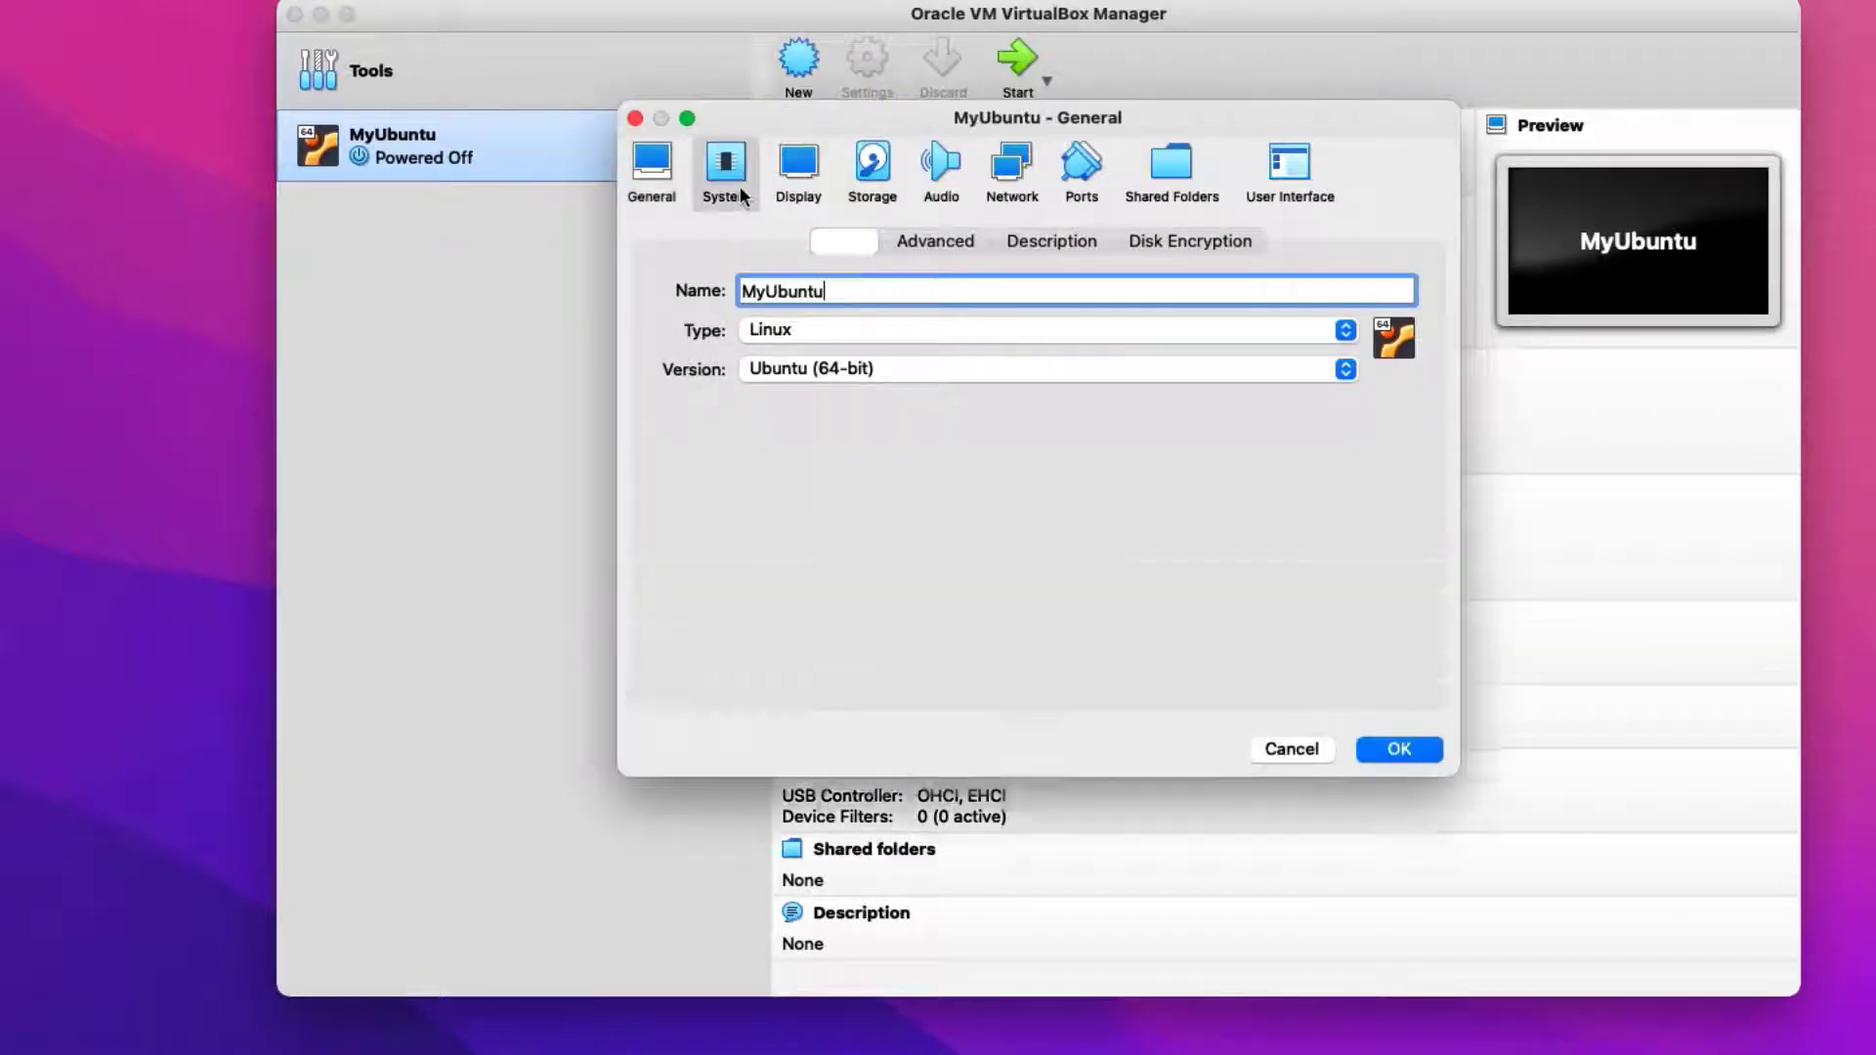
left_click(1024, 242)
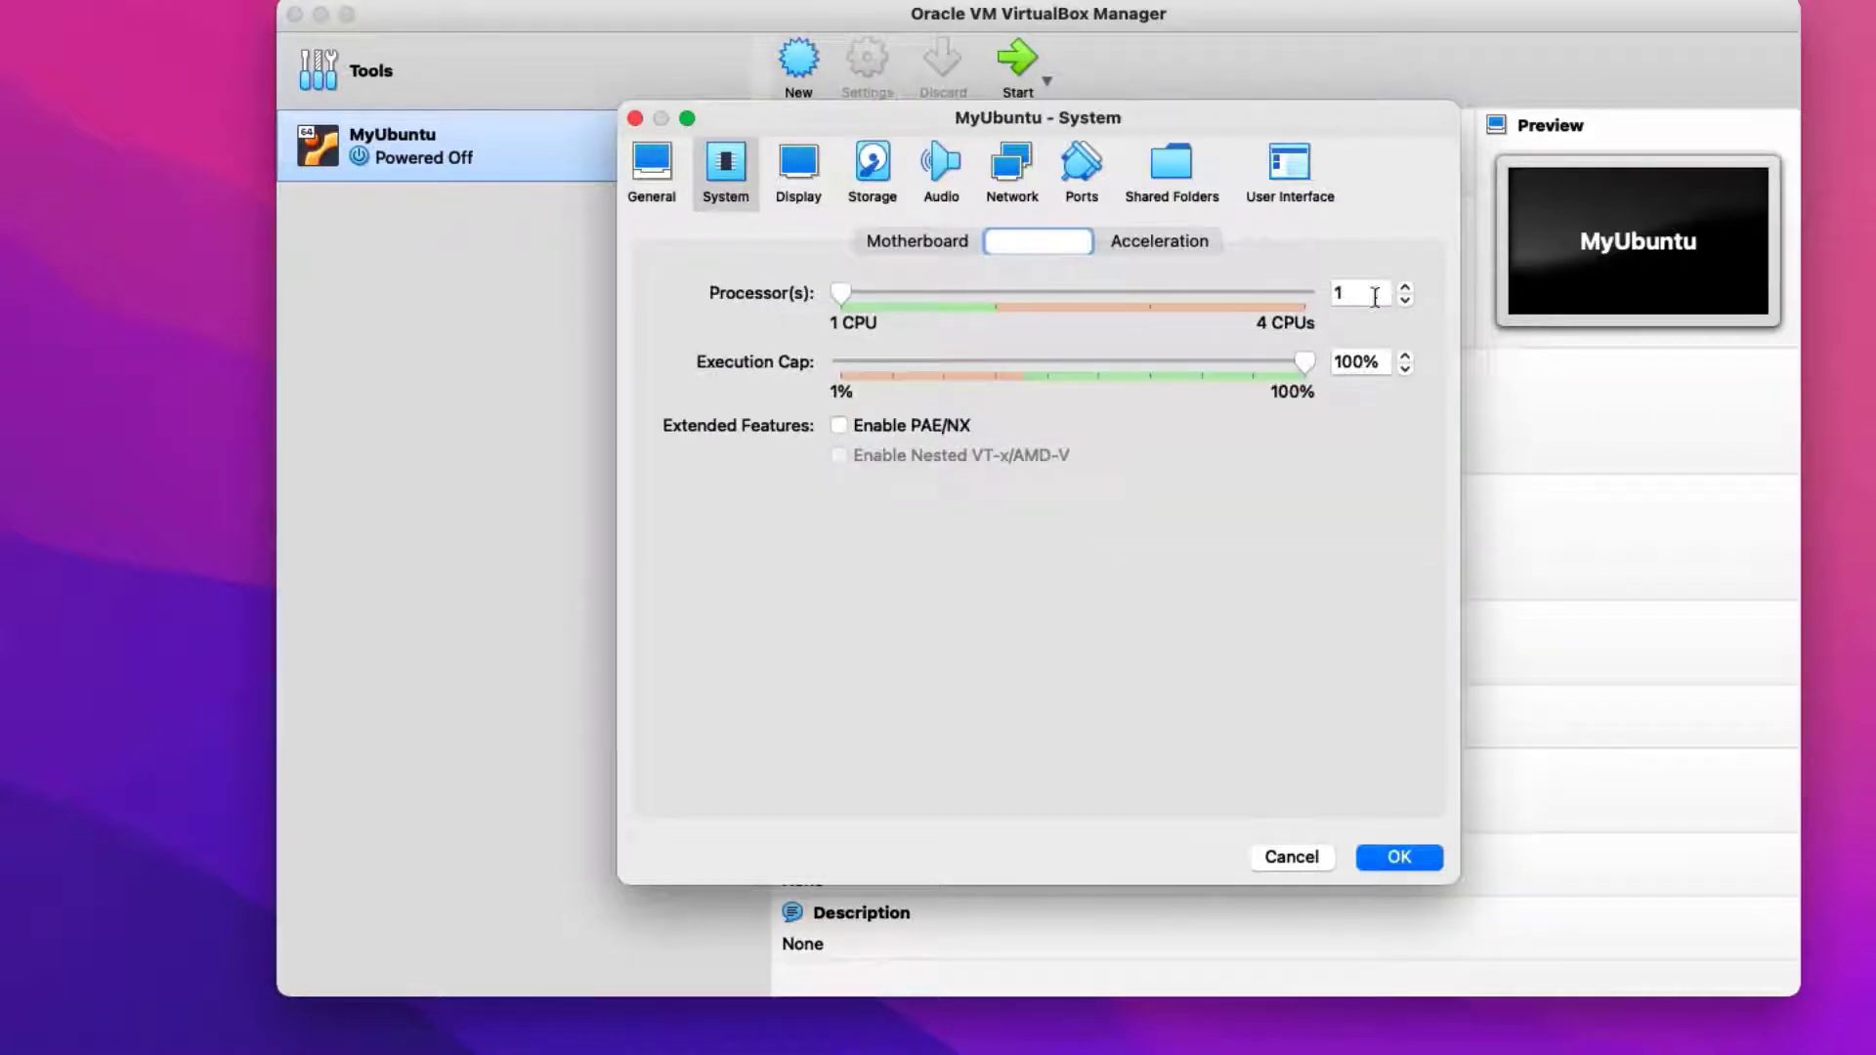
left_click_drag(1374, 297, 1303, 305)
type("2")
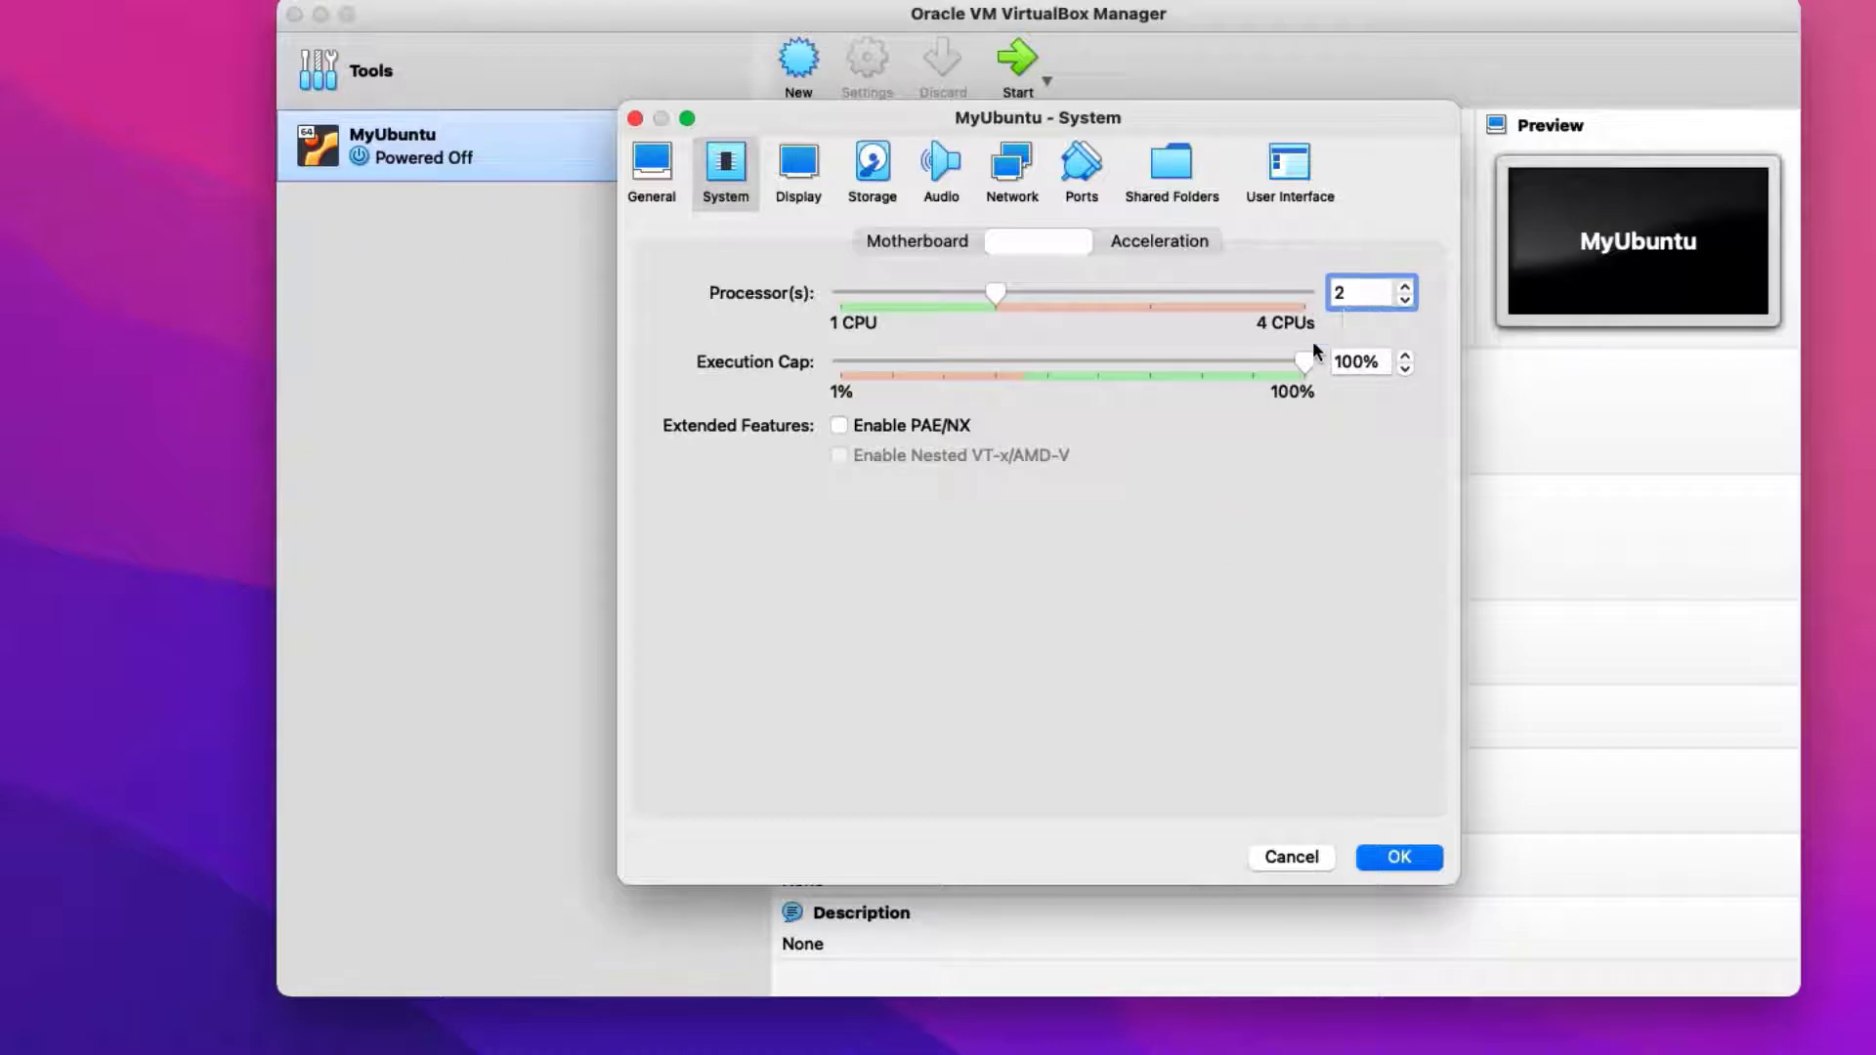
Attach ubuntu-21.10-desktop-amd64.iso to the empty optical drive and save the settings
left_click(876, 194)
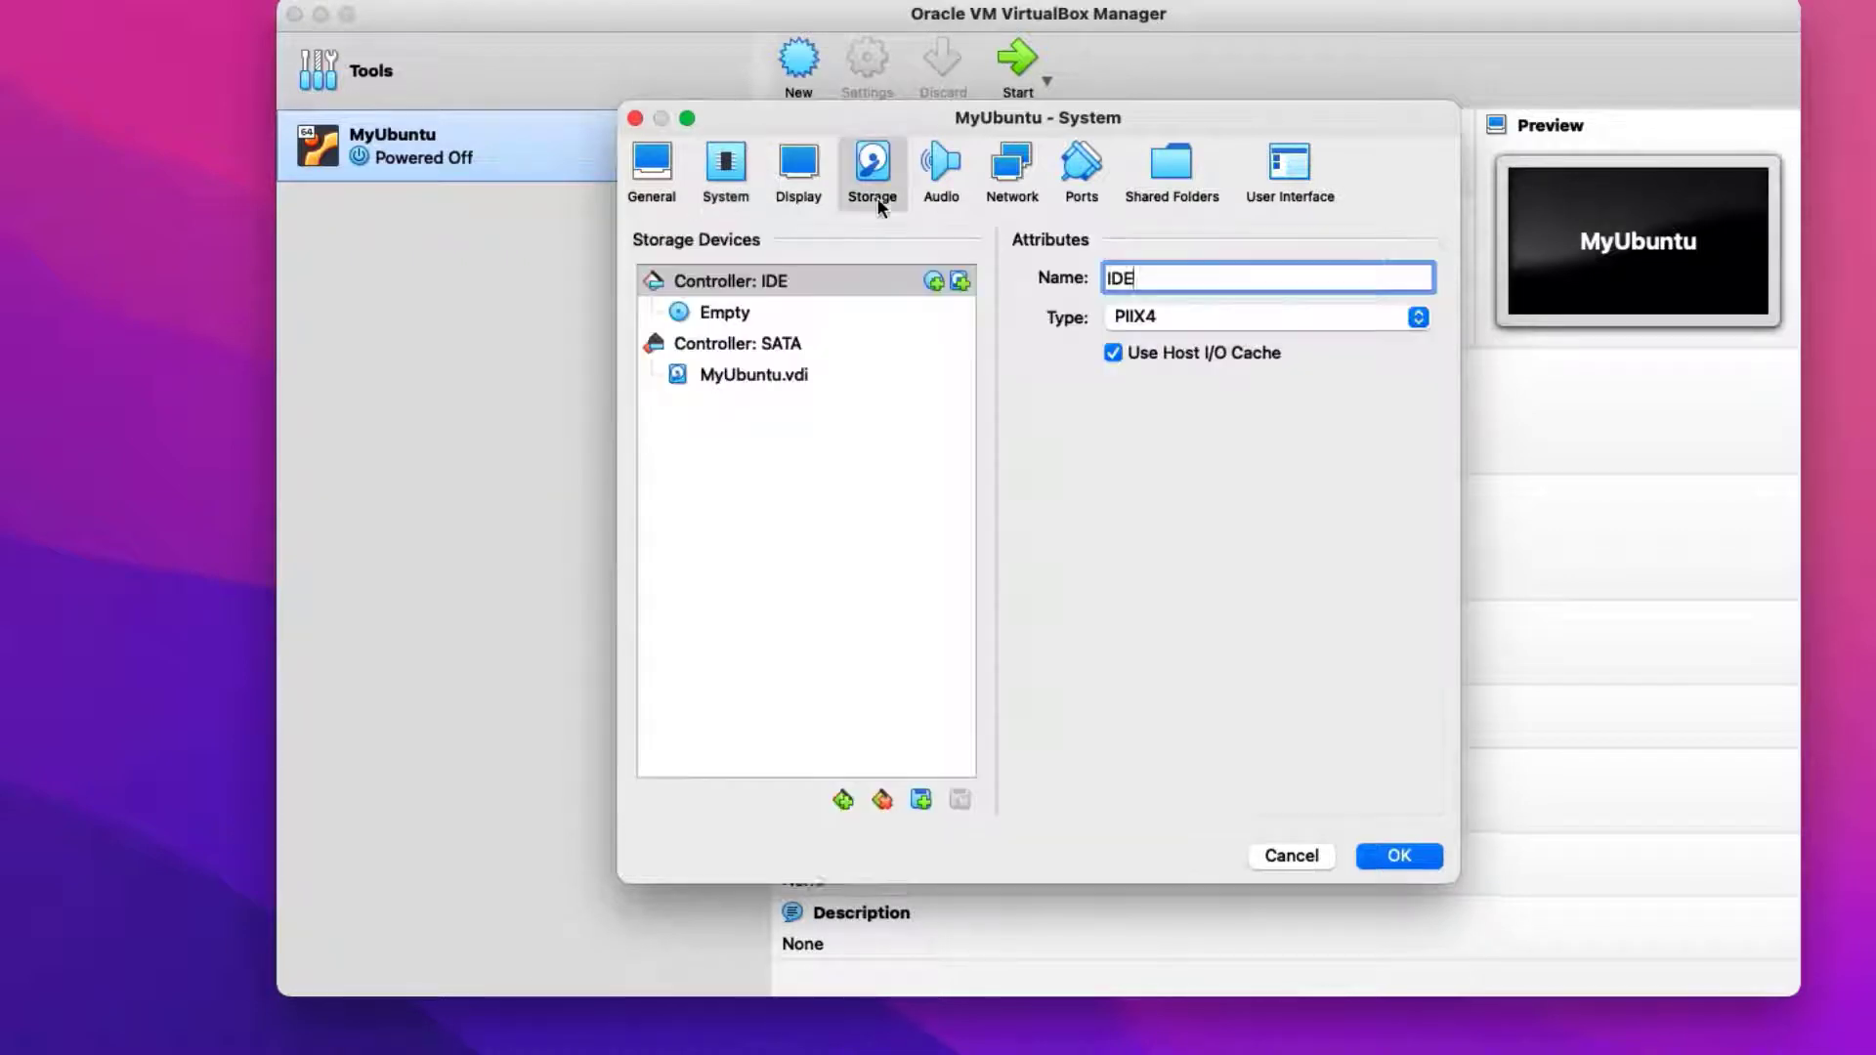
left_click(726, 318)
left_click(1426, 285)
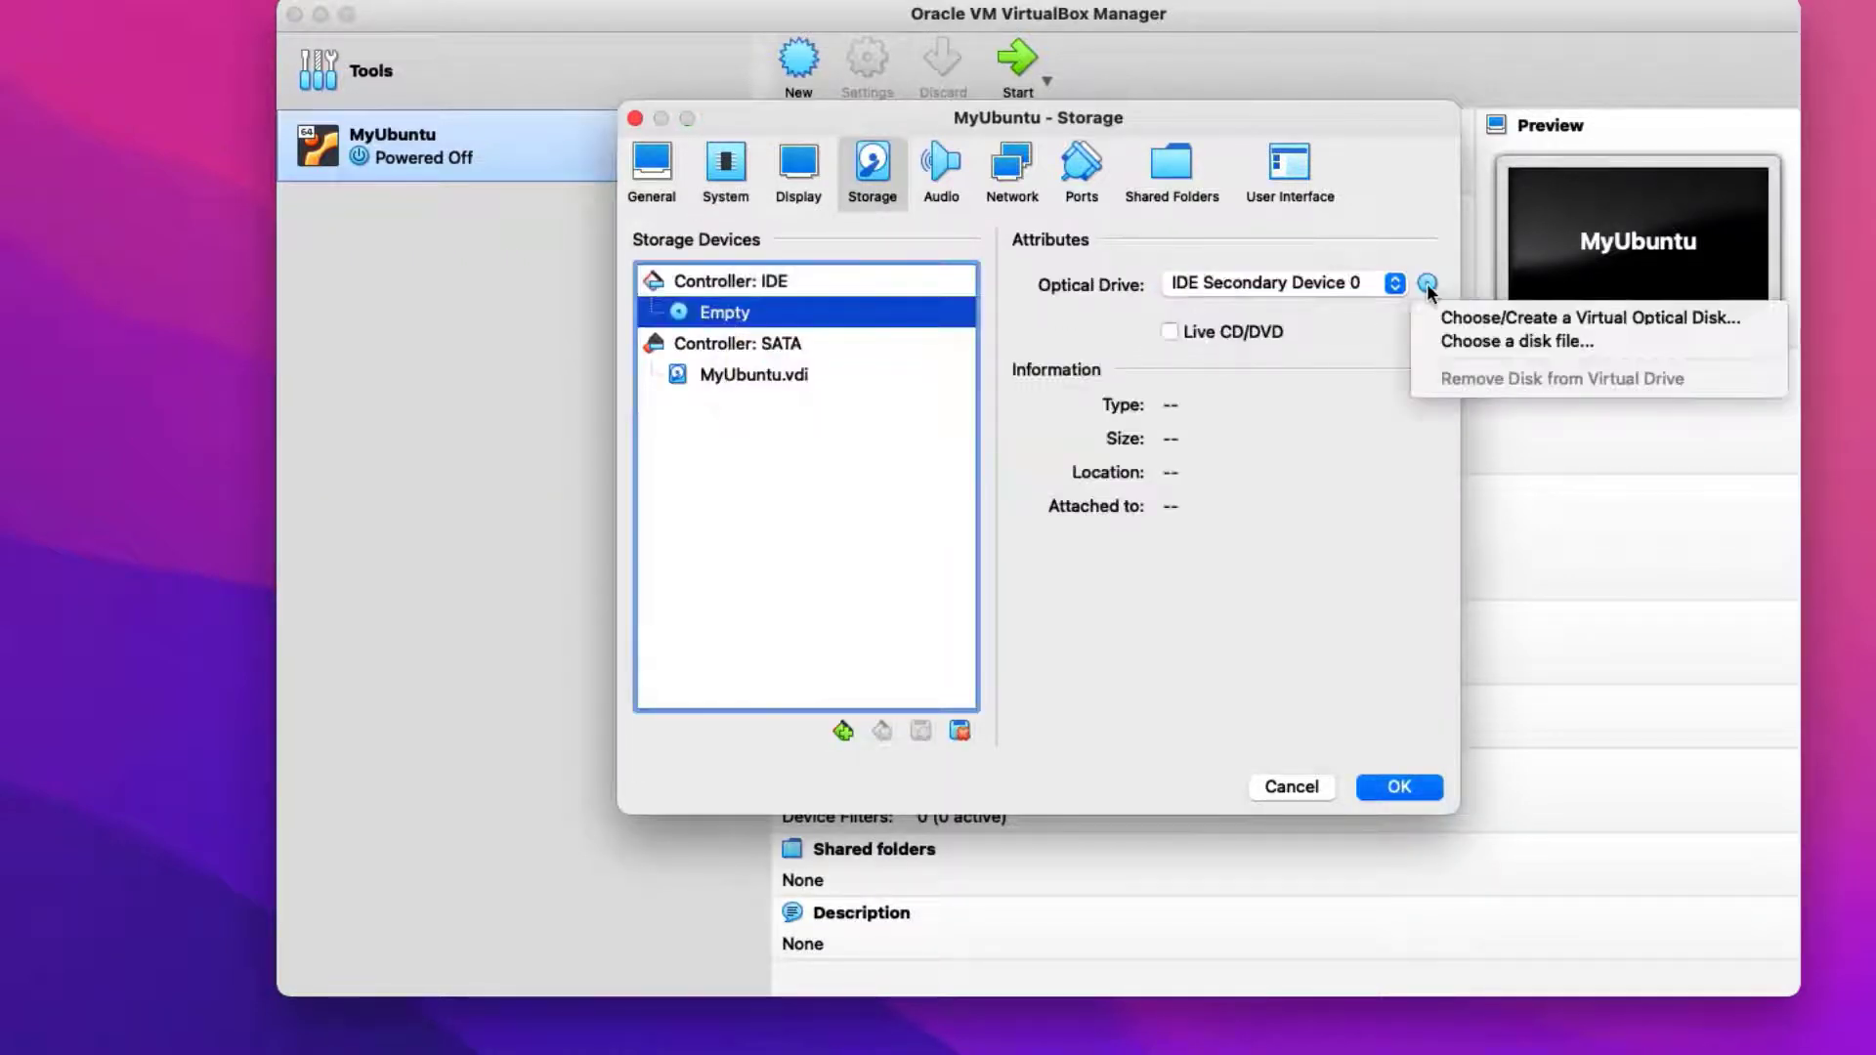
left_click(1448, 348)
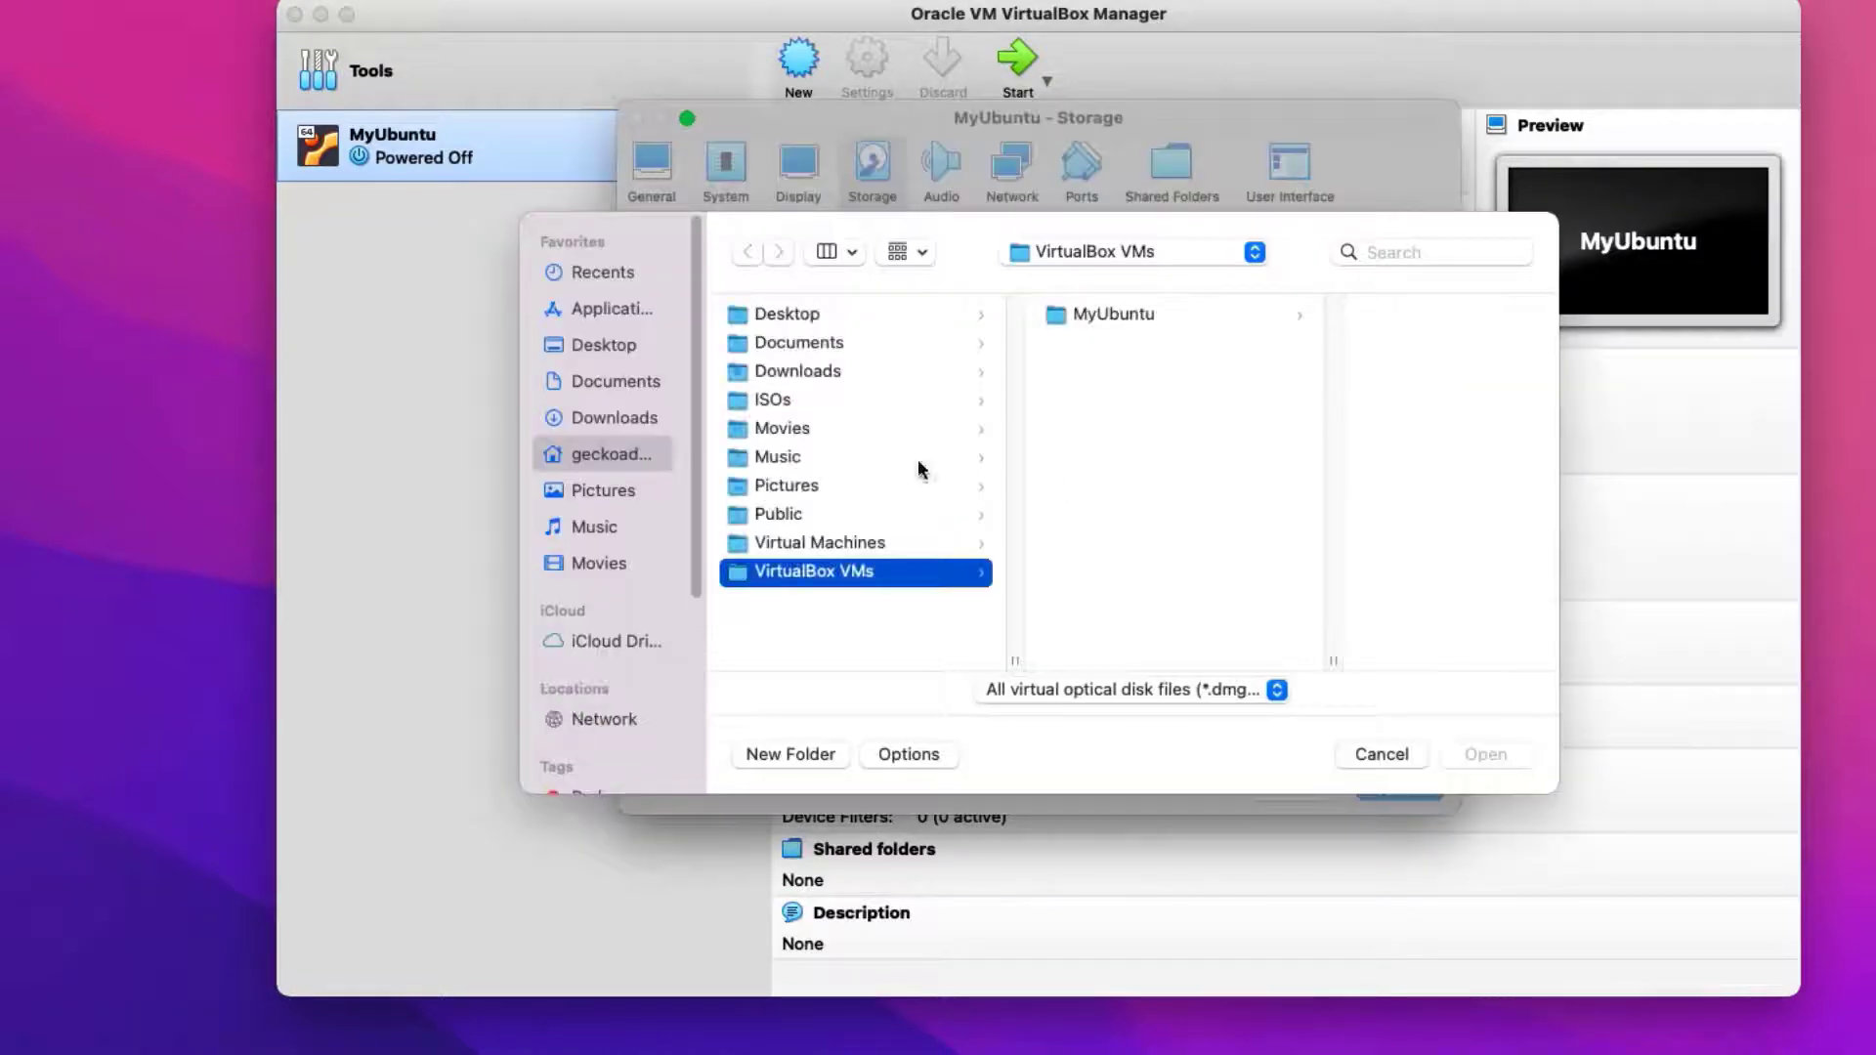
left_click(798, 372)
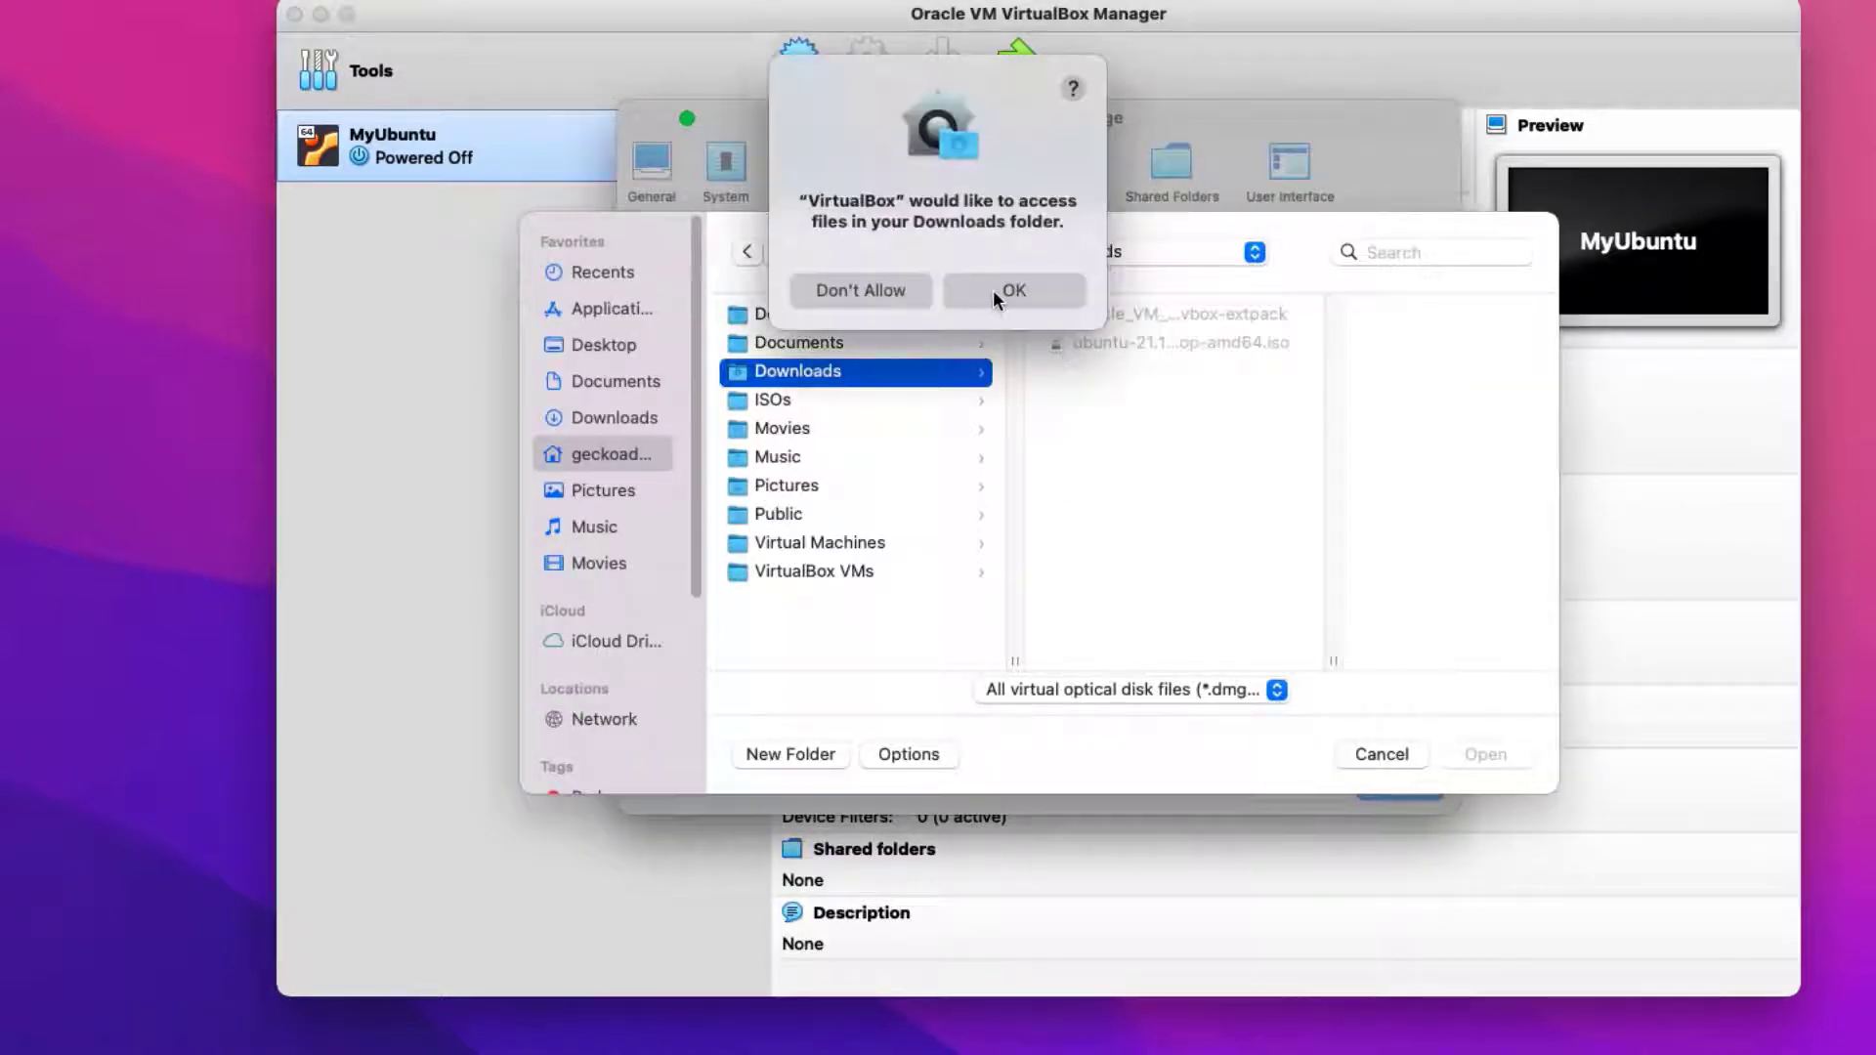
left_click(992, 289)
left_click(1106, 343)
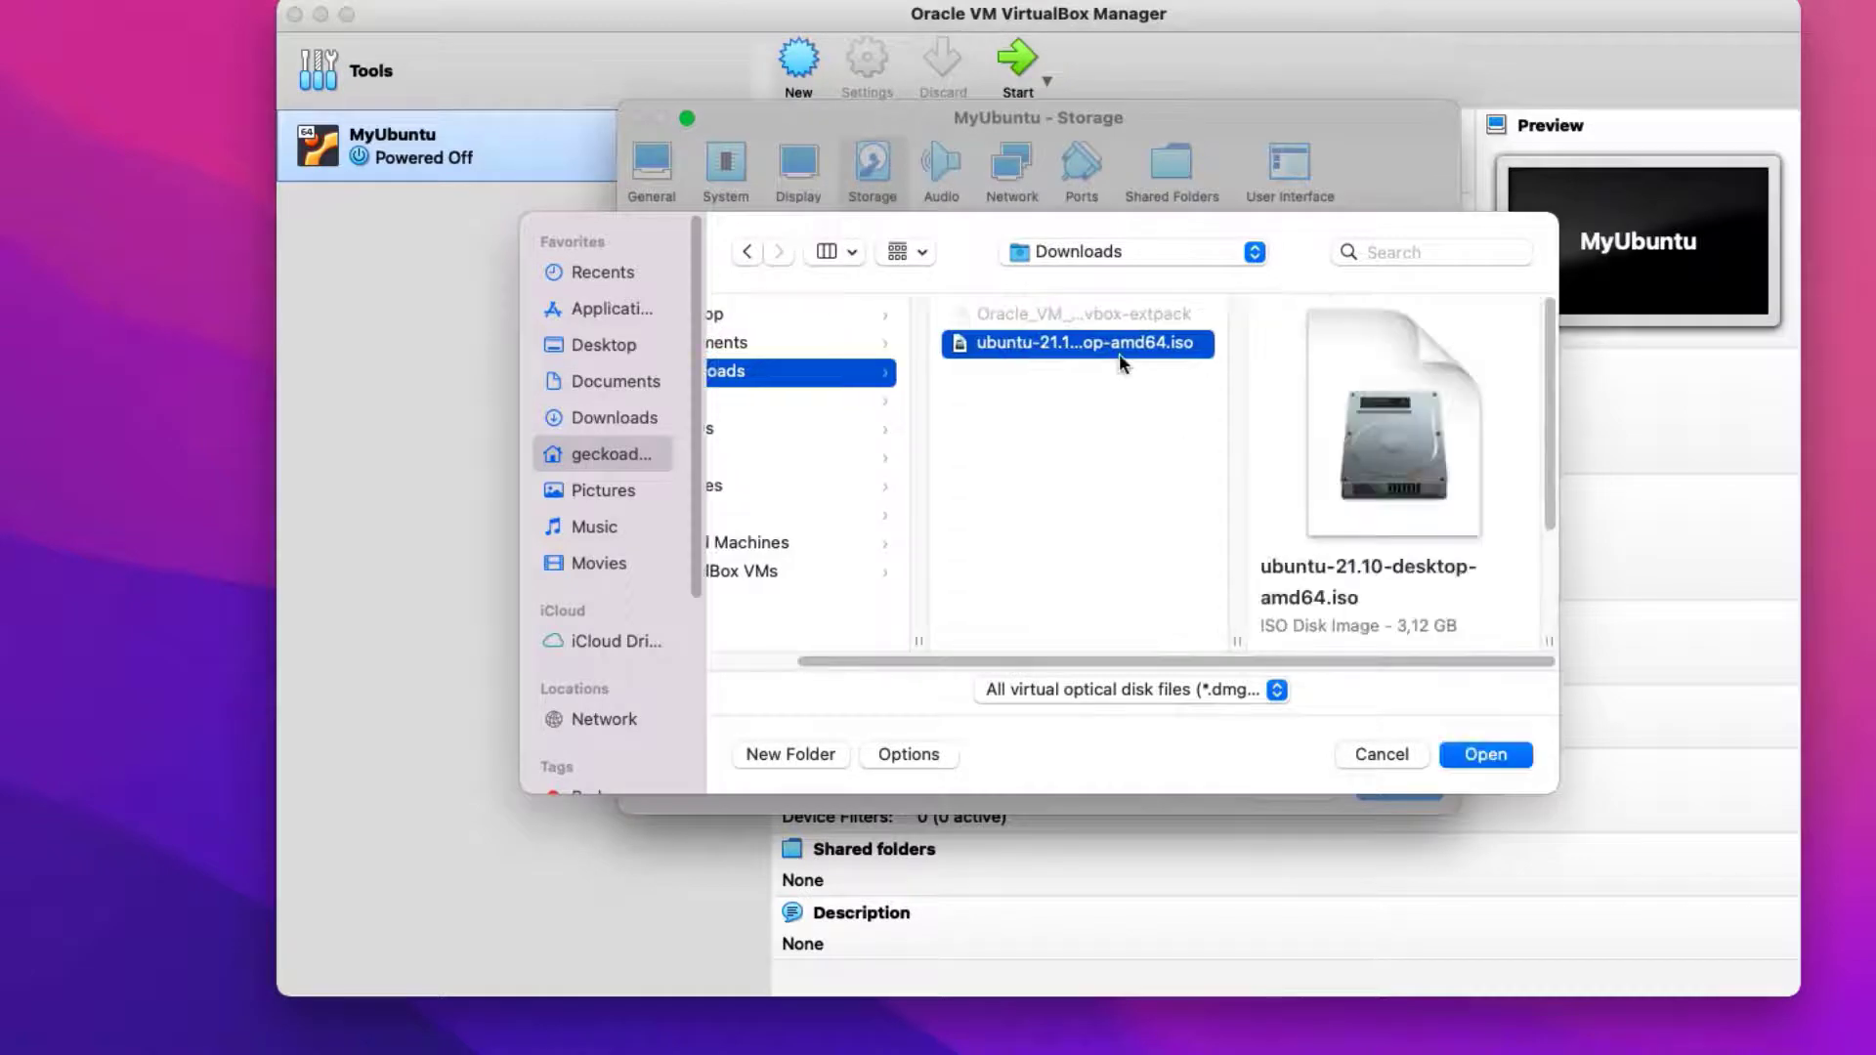
left_click(1460, 751)
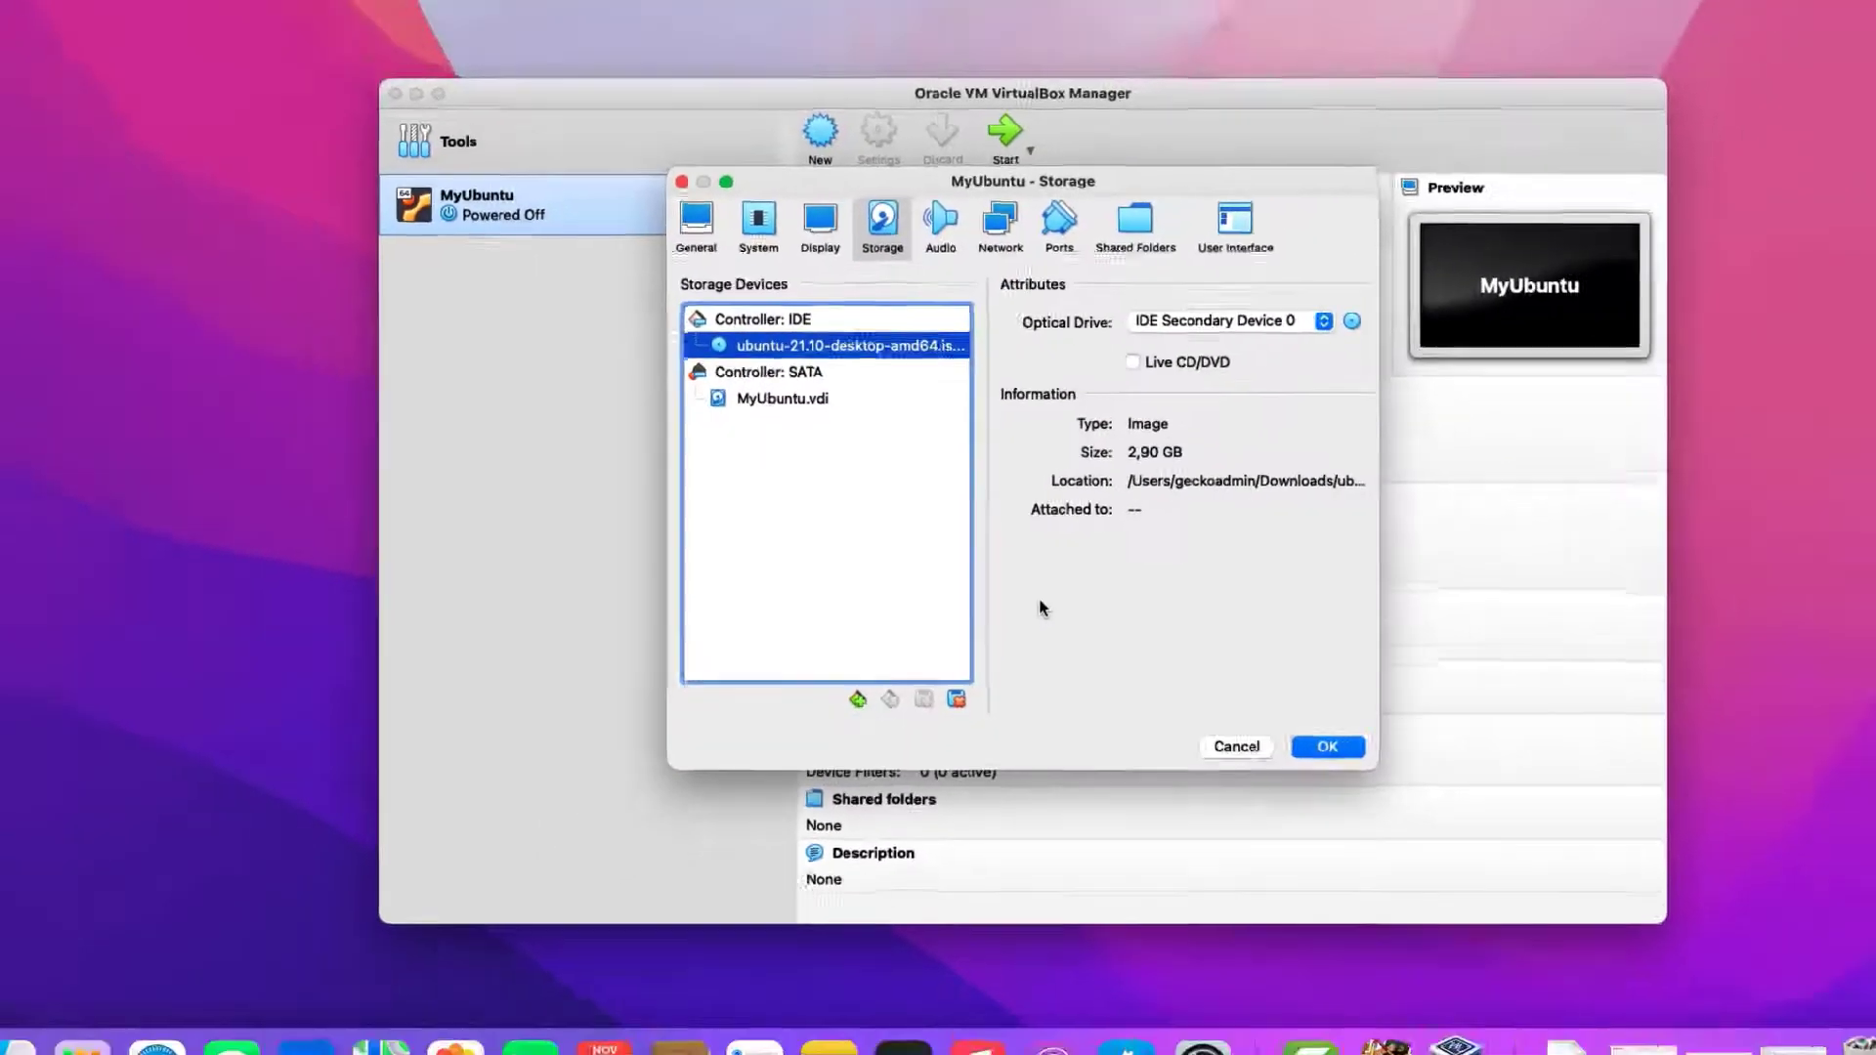
key("Return")
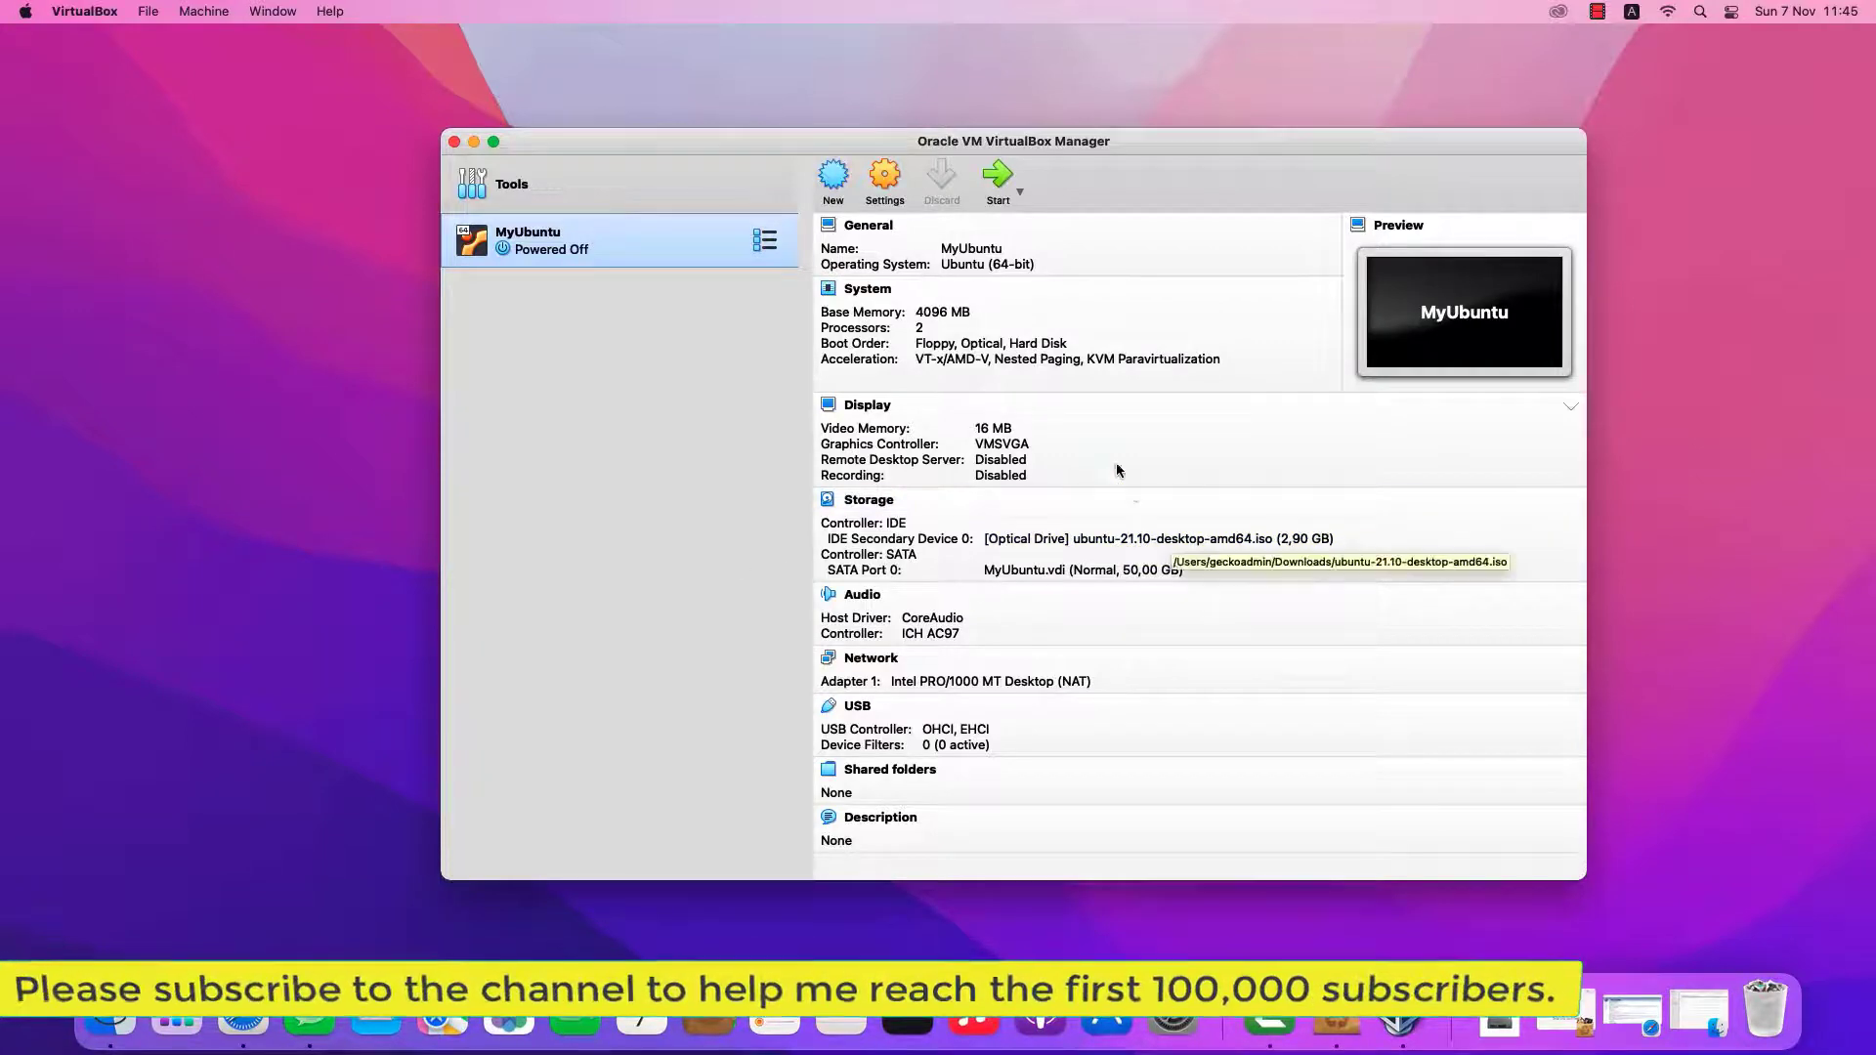
Start MyUbuntu, capture input, boot the Ubuntu GRUB entry, and answer the microphone prompt
left_click(1001, 186)
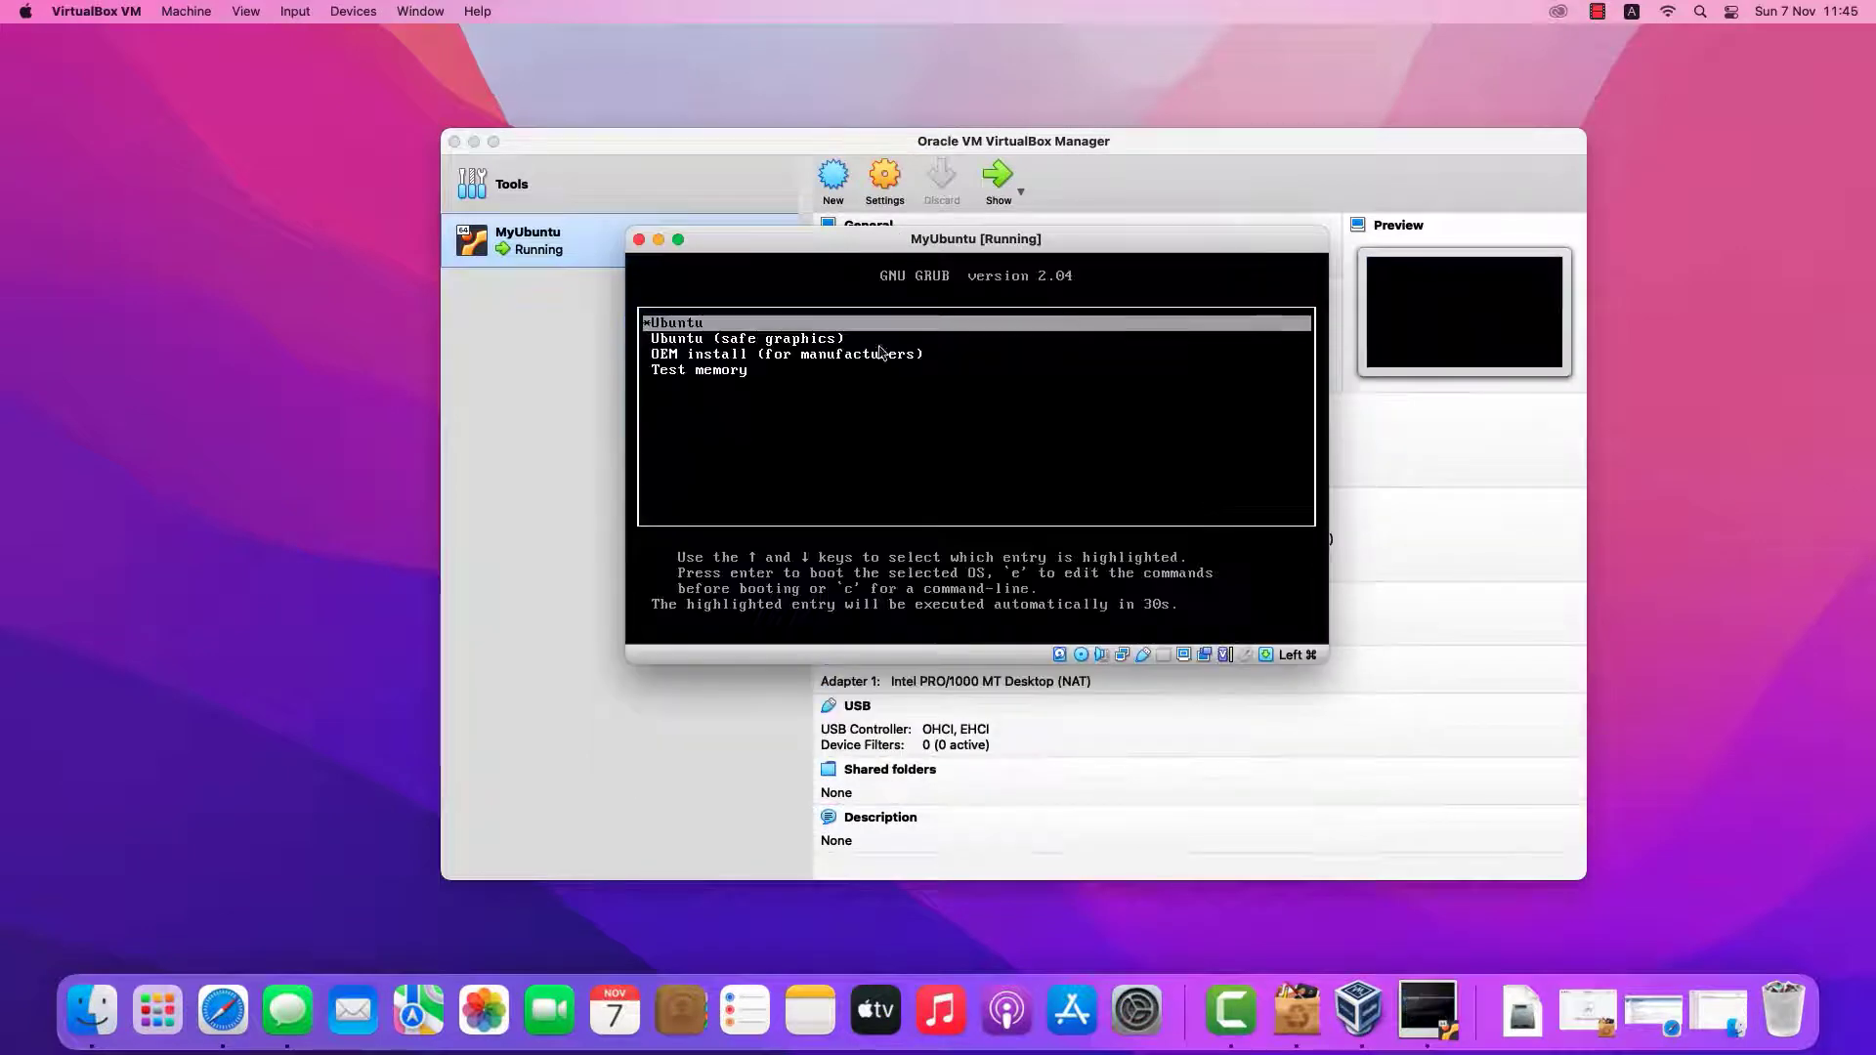
left_click(726, 363)
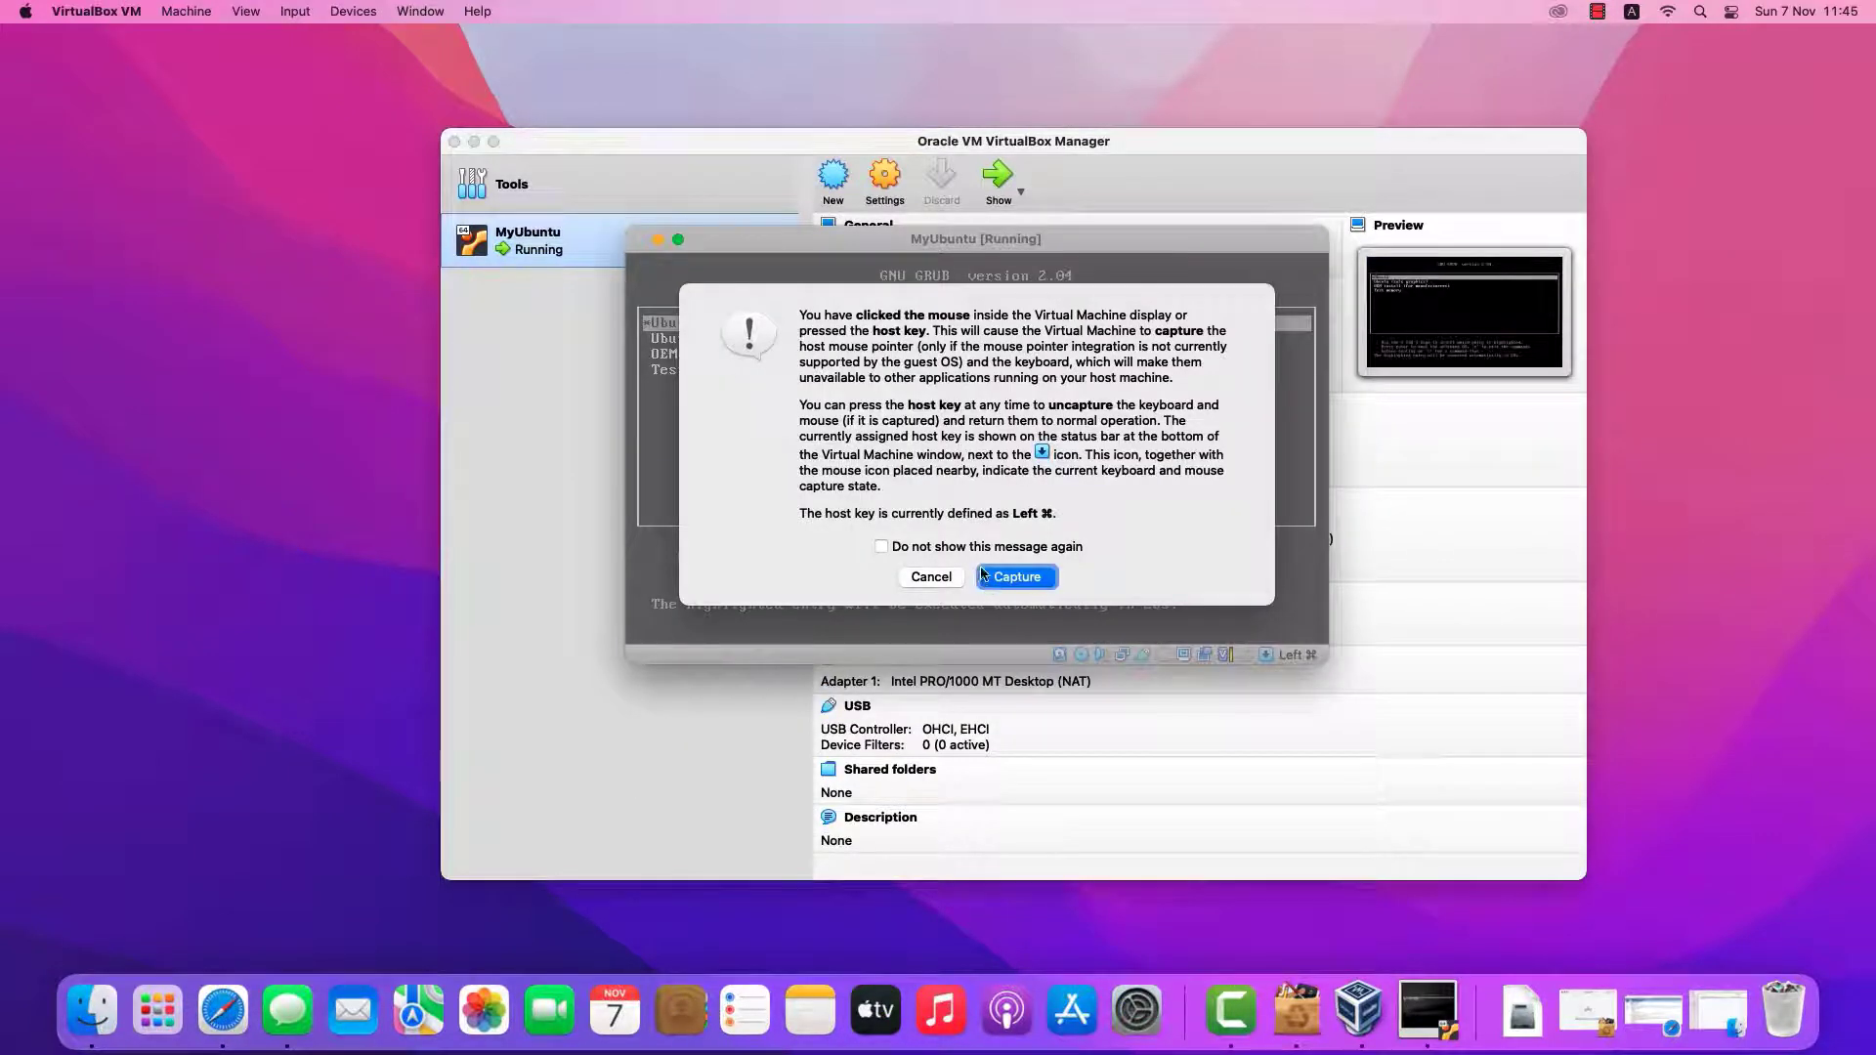
left_click(1017, 578)
key("Return")
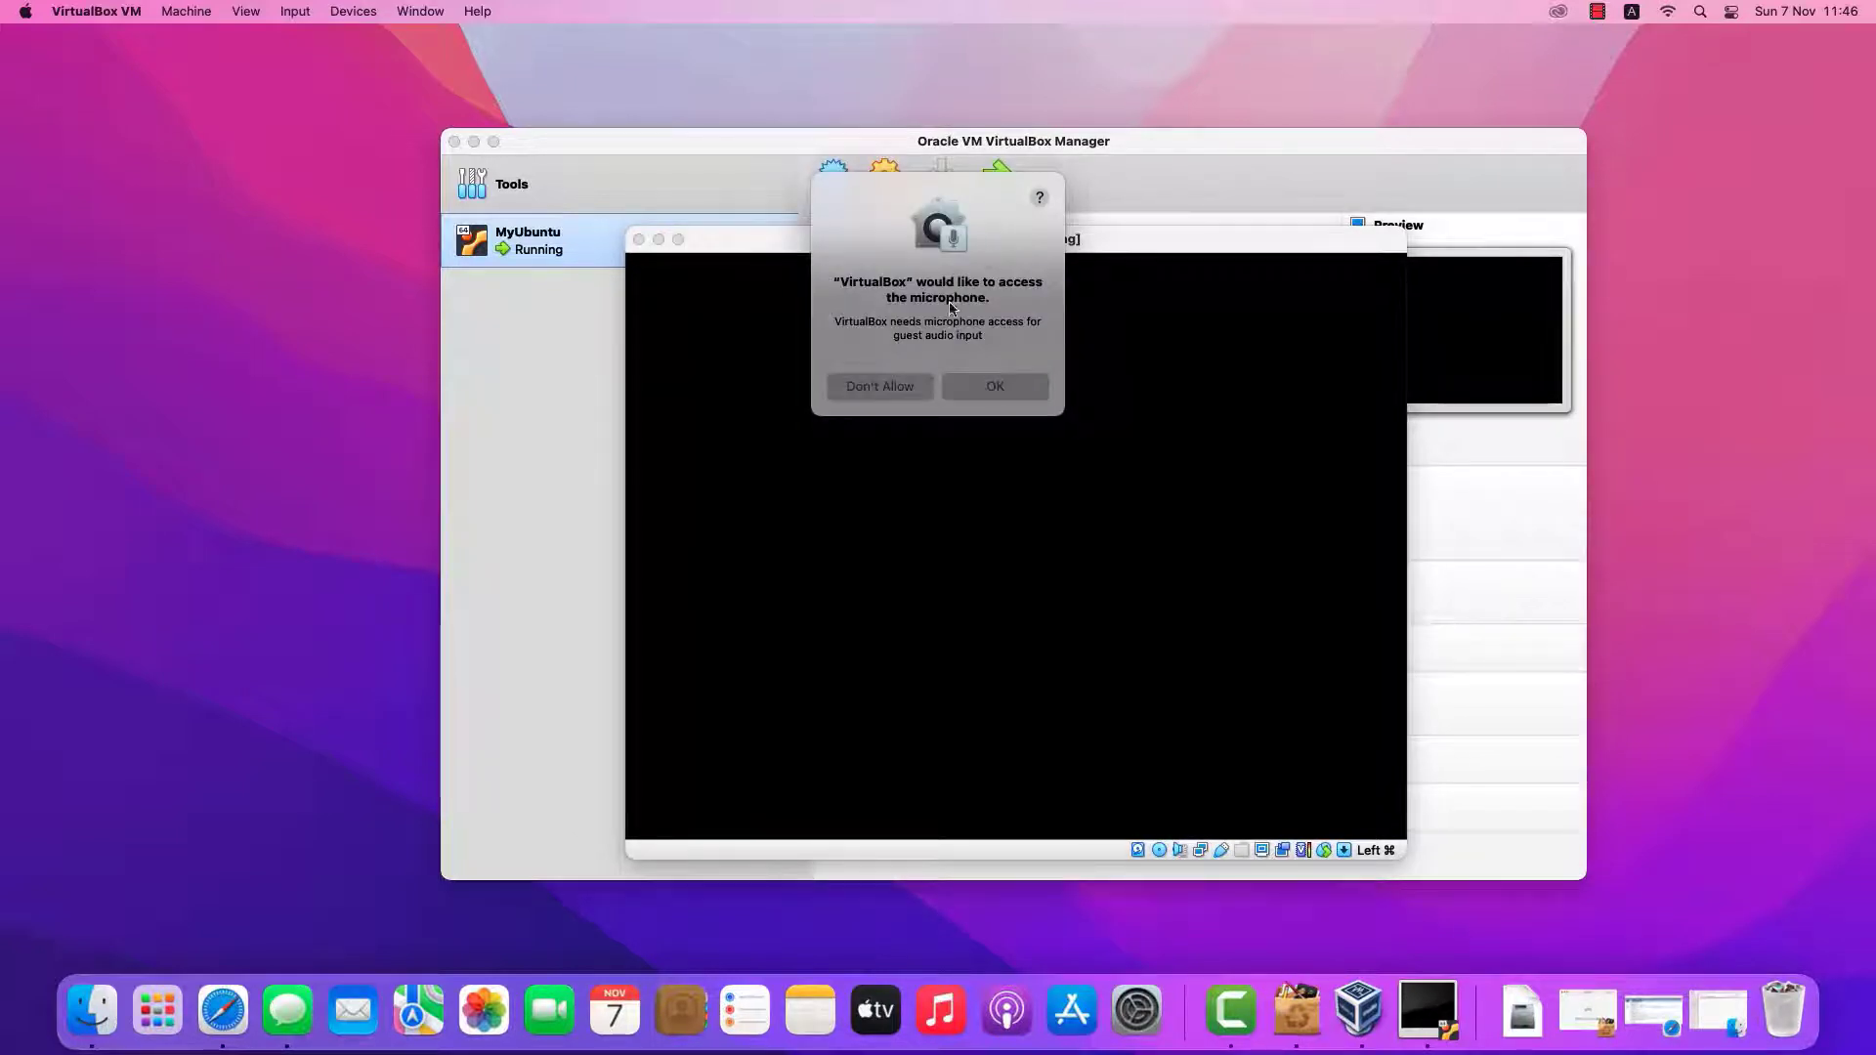
left_click(976, 390)
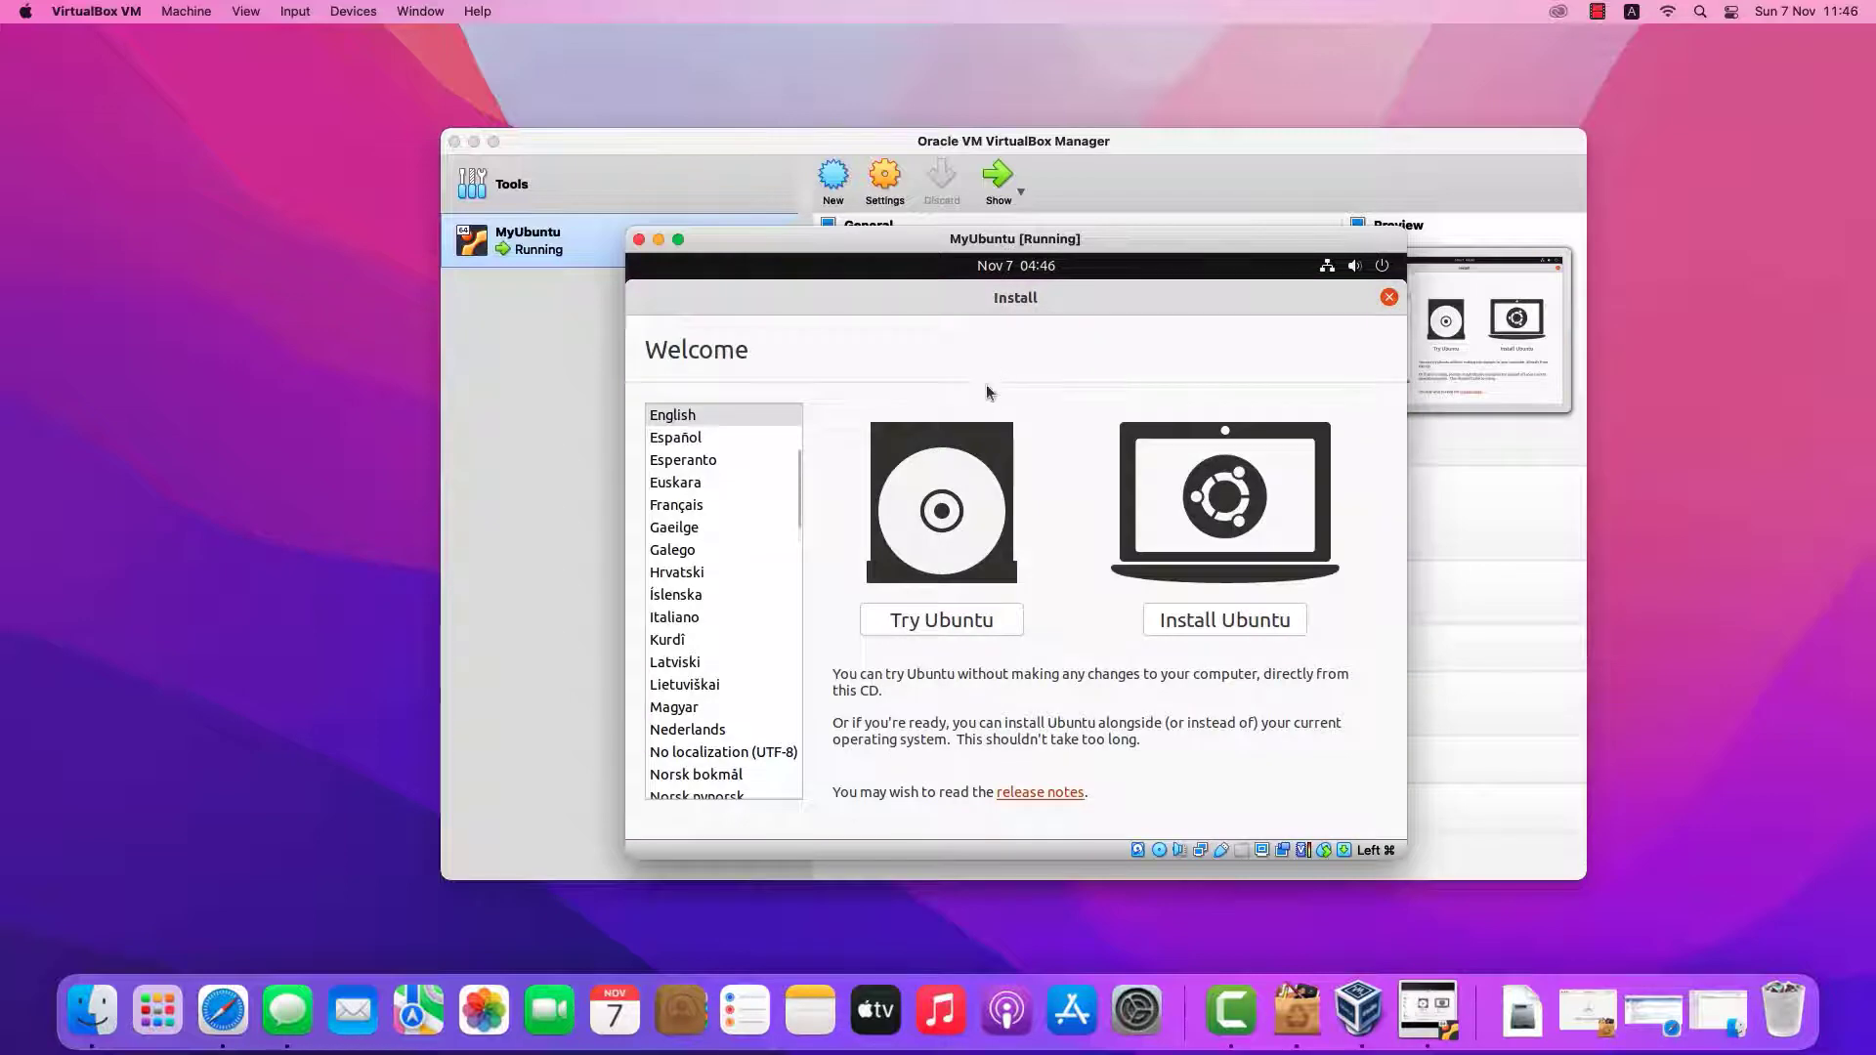
Install Ubuntu with English (US) keyboard, erase-disk option, and Chicago time zone
left_click(1214, 624)
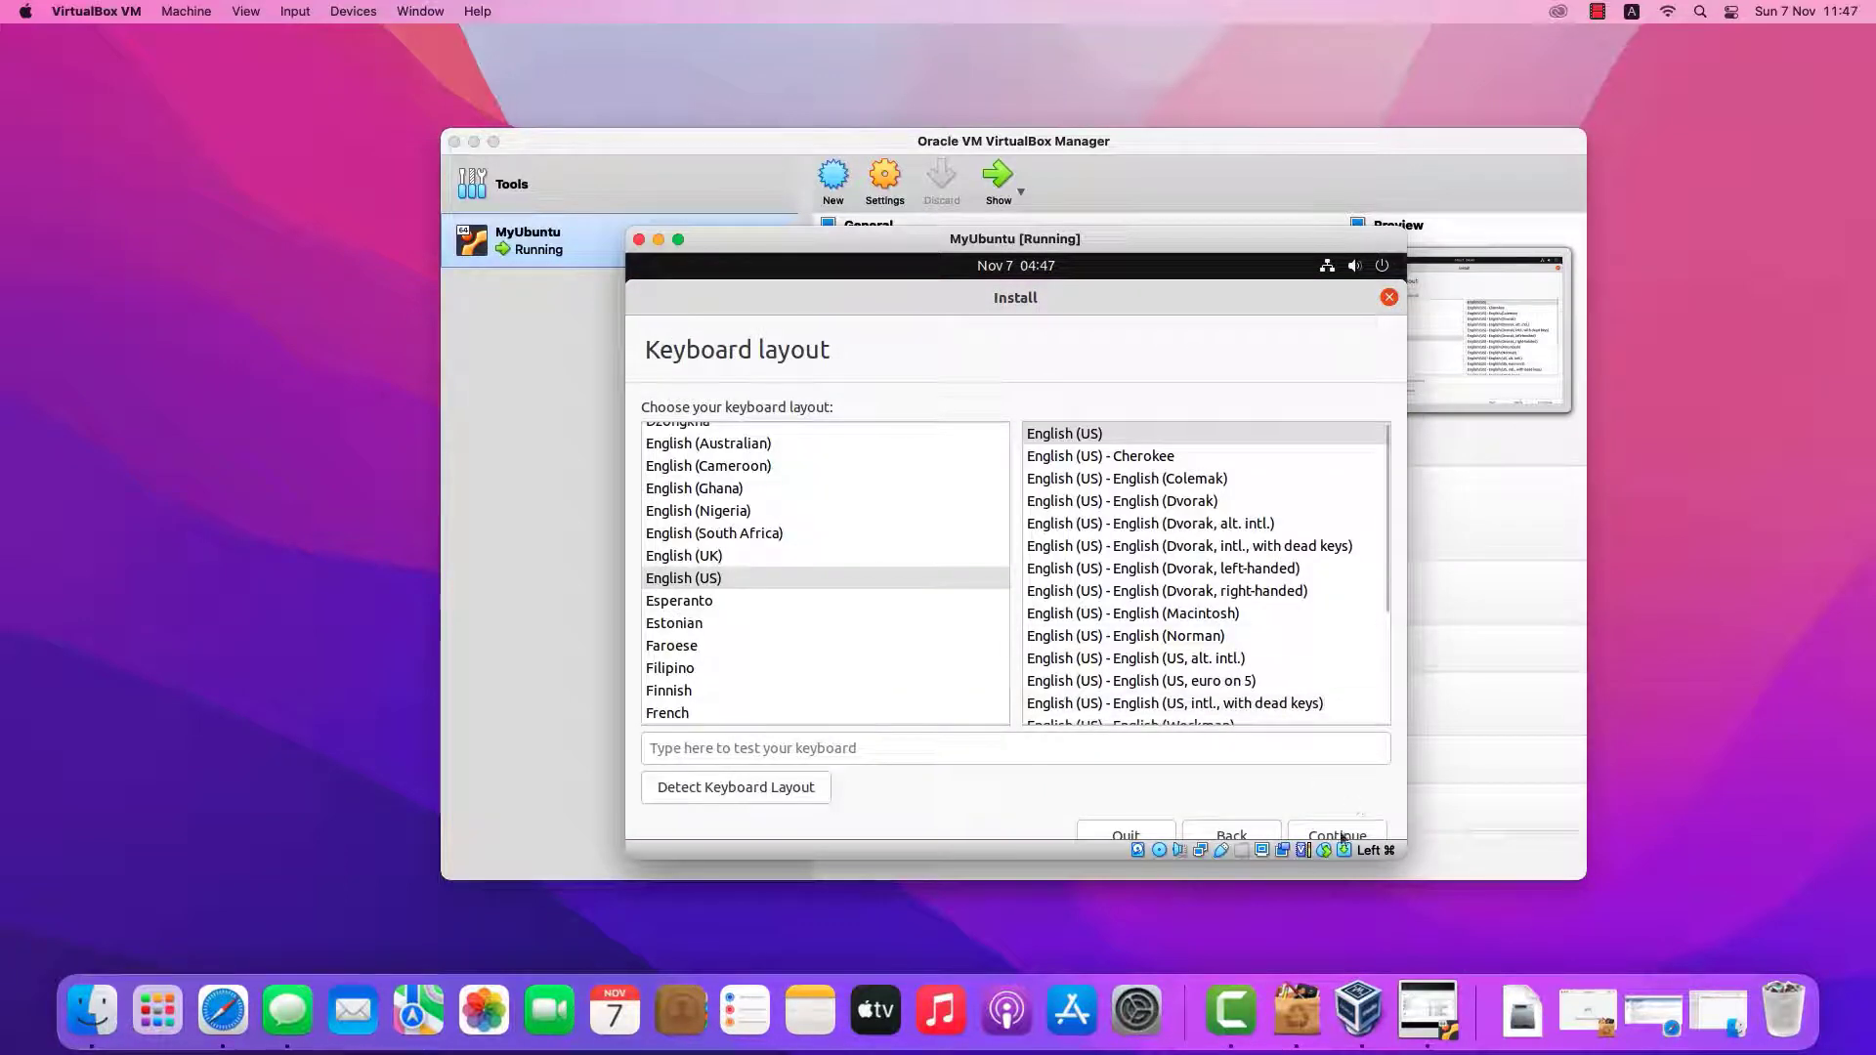
left_click(1334, 837)
left_click(1316, 833)
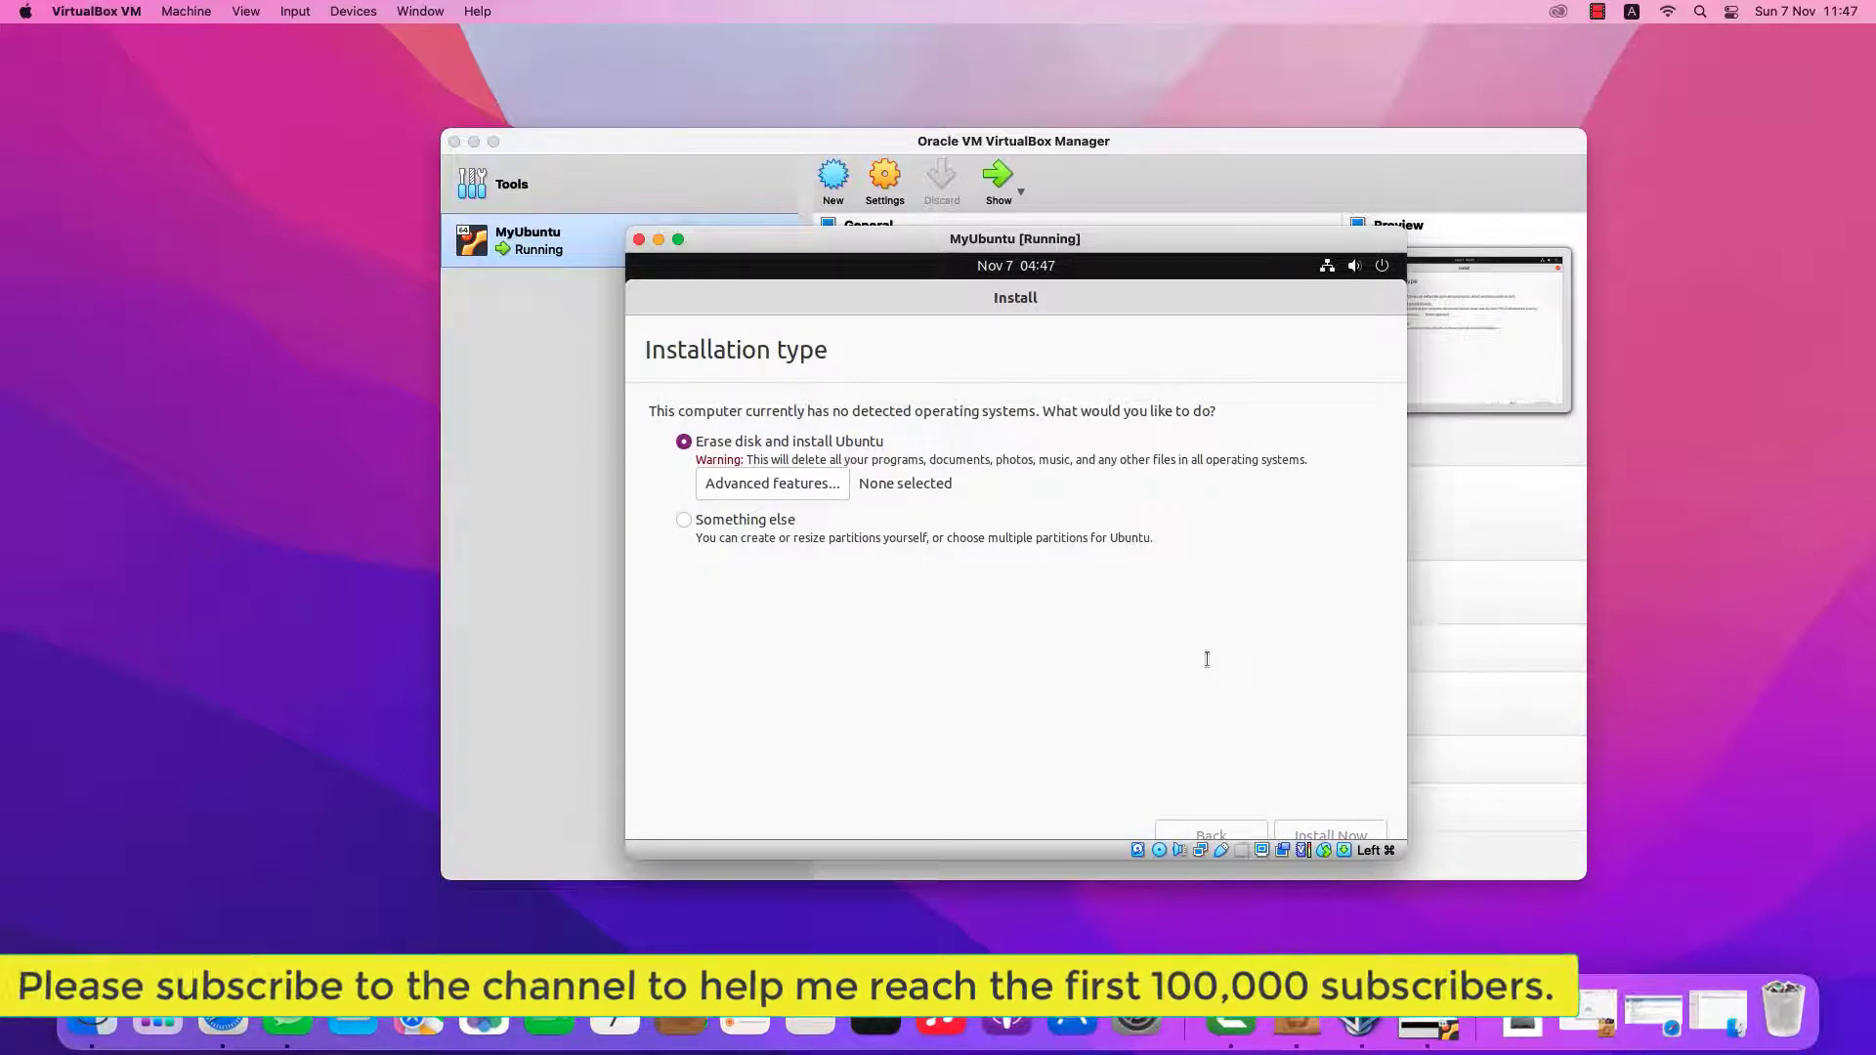
left_click(1331, 836)
left_click(1261, 719)
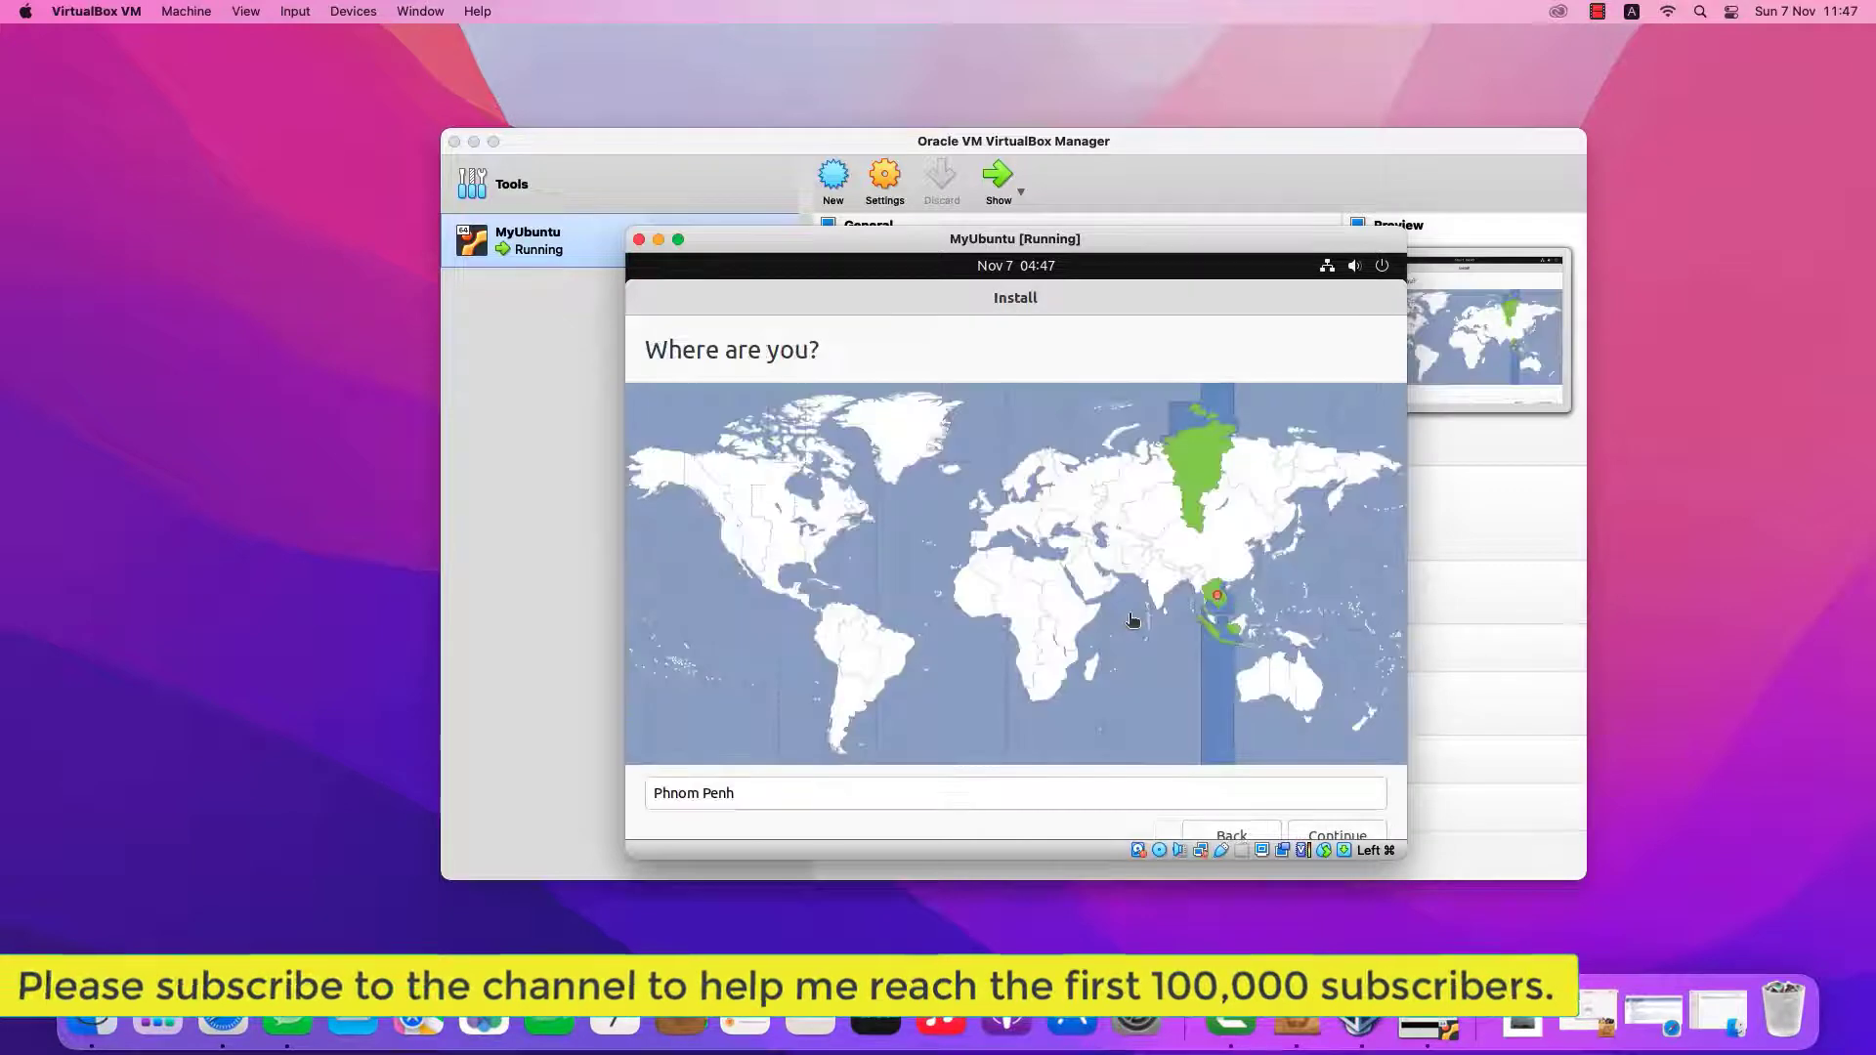
left_click(817, 531)
left_click(780, 526)
left_click(1343, 834)
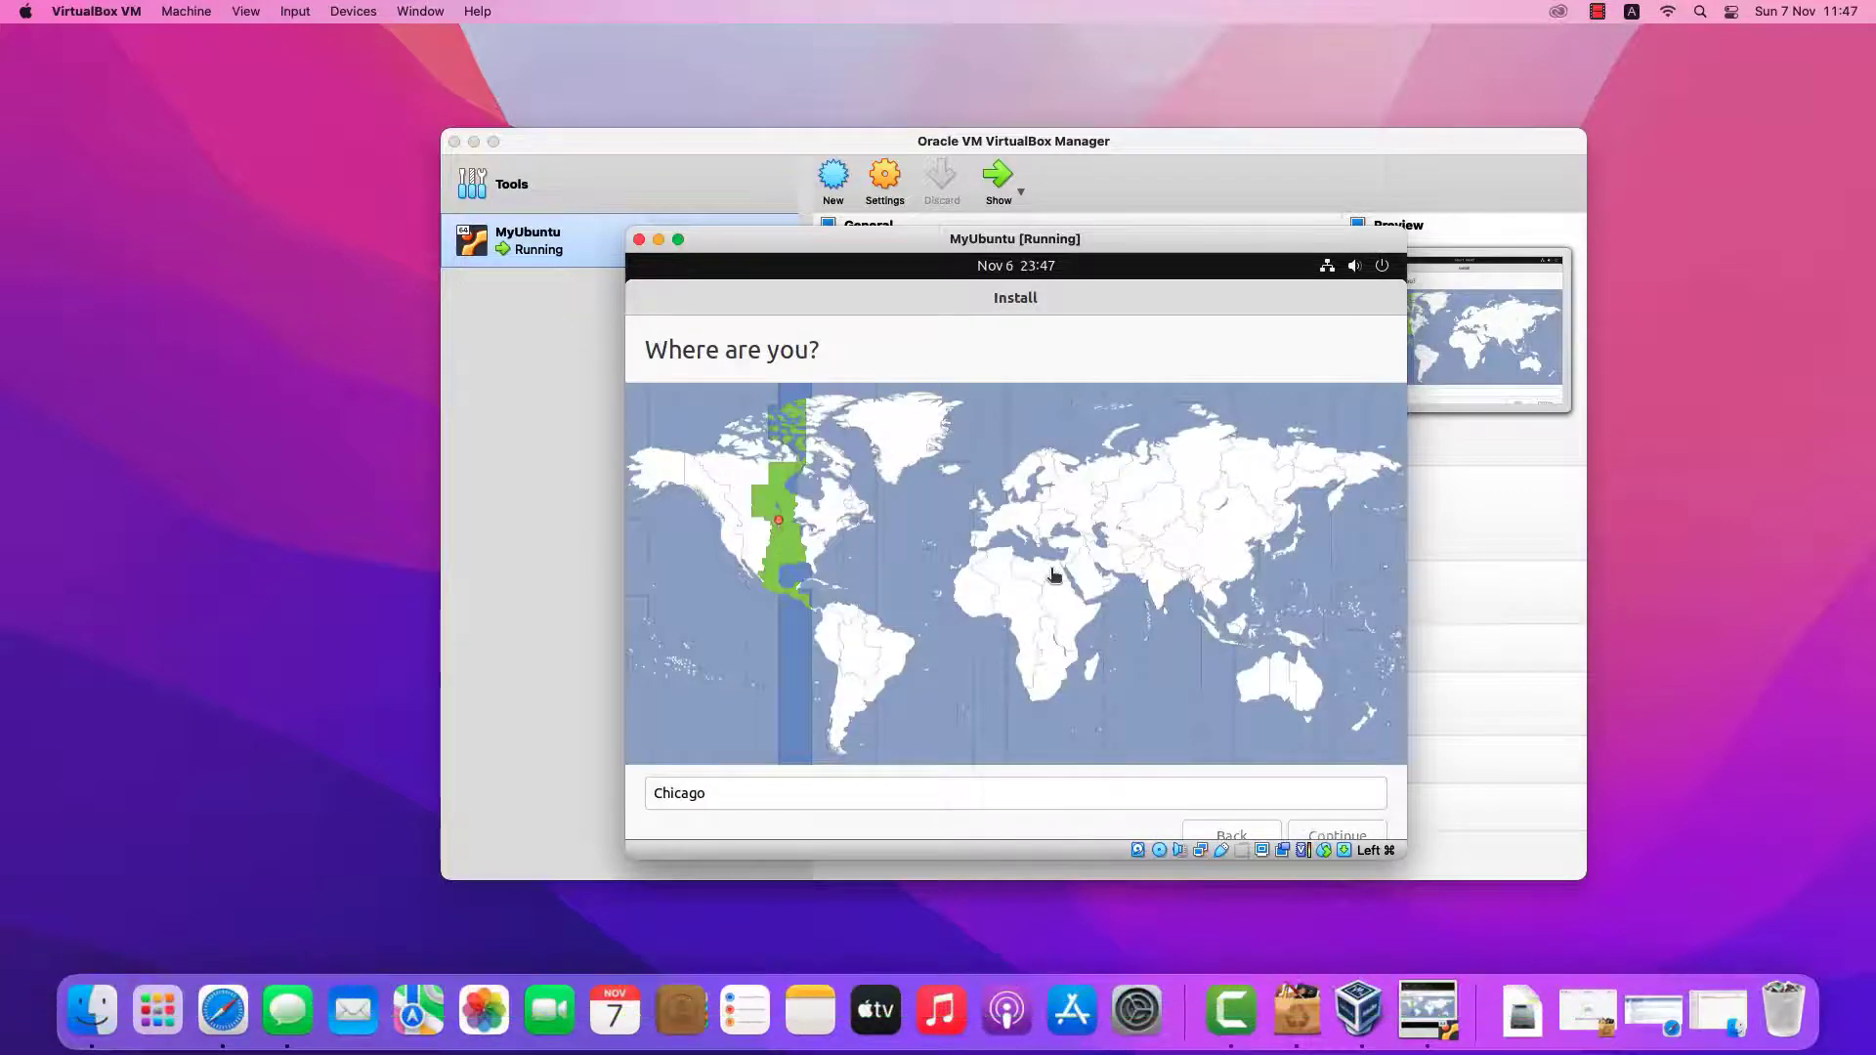
Enter the user's name, then a strong password and its confirmation
type("UGeck")
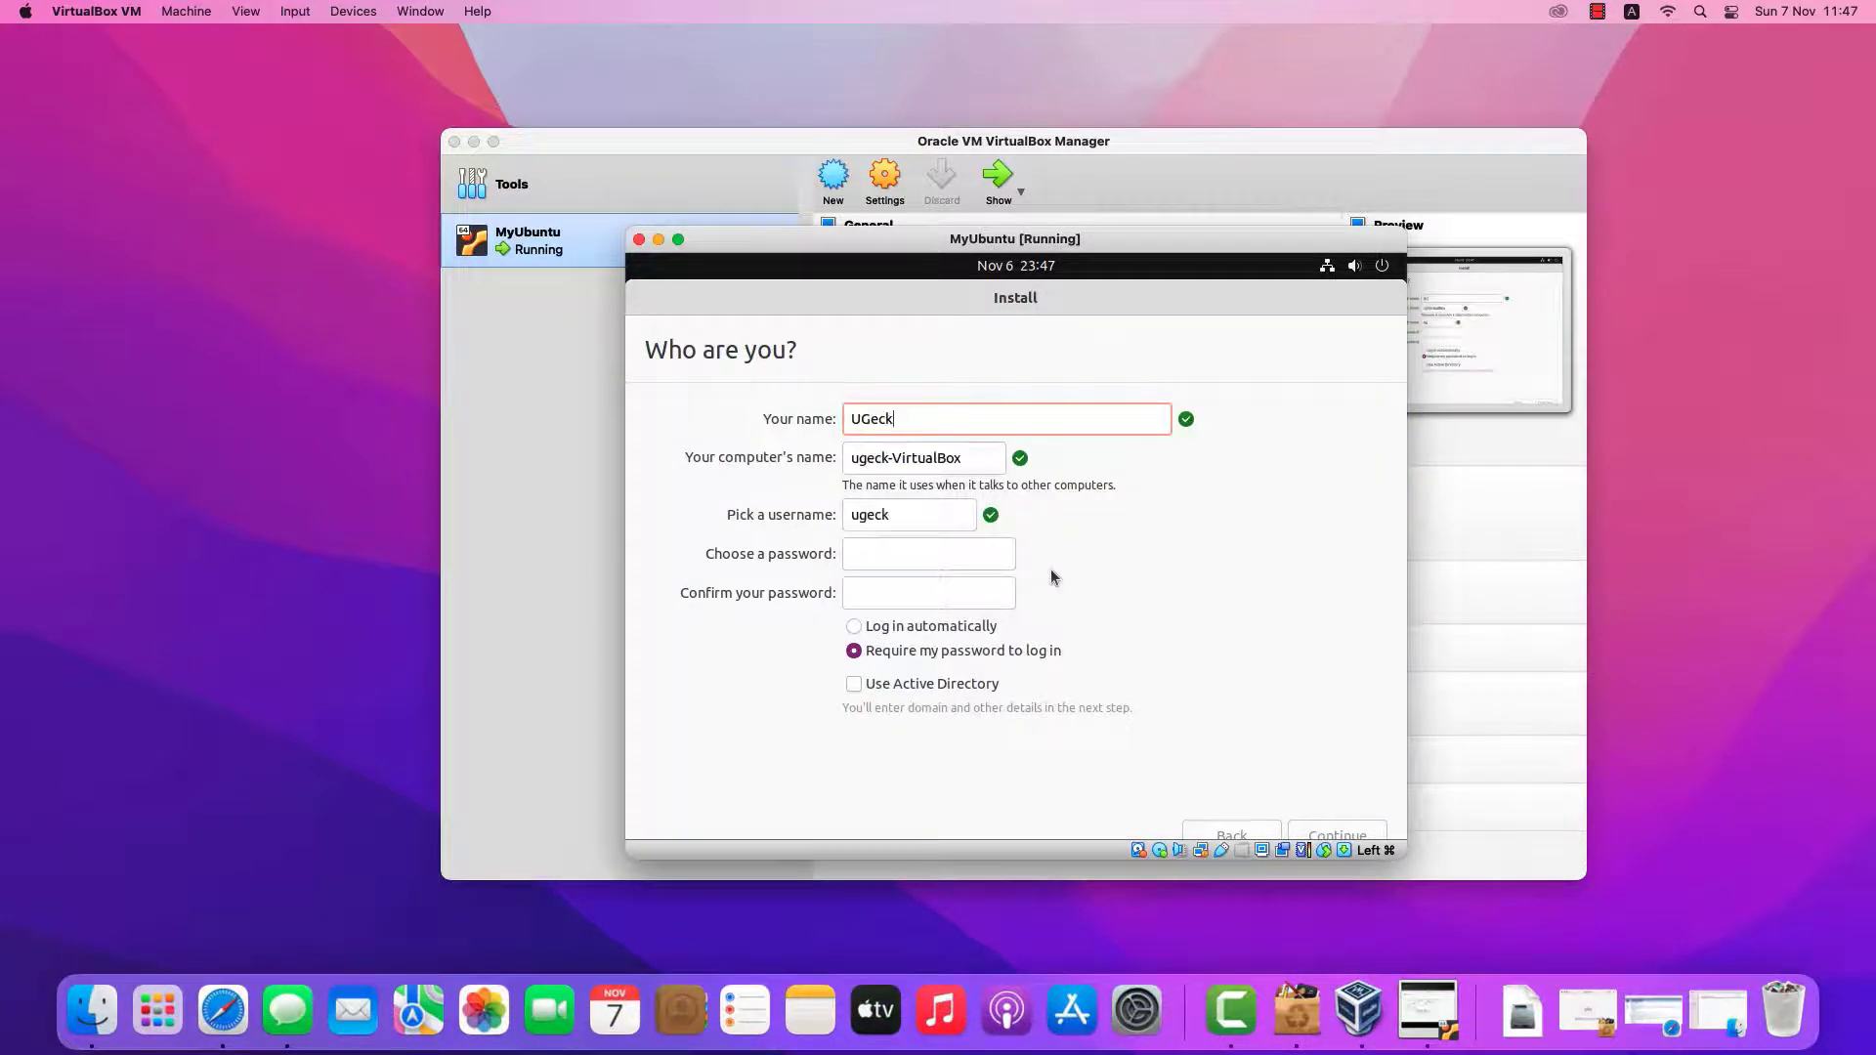
type("o")
key("Tab")
key("Tab")
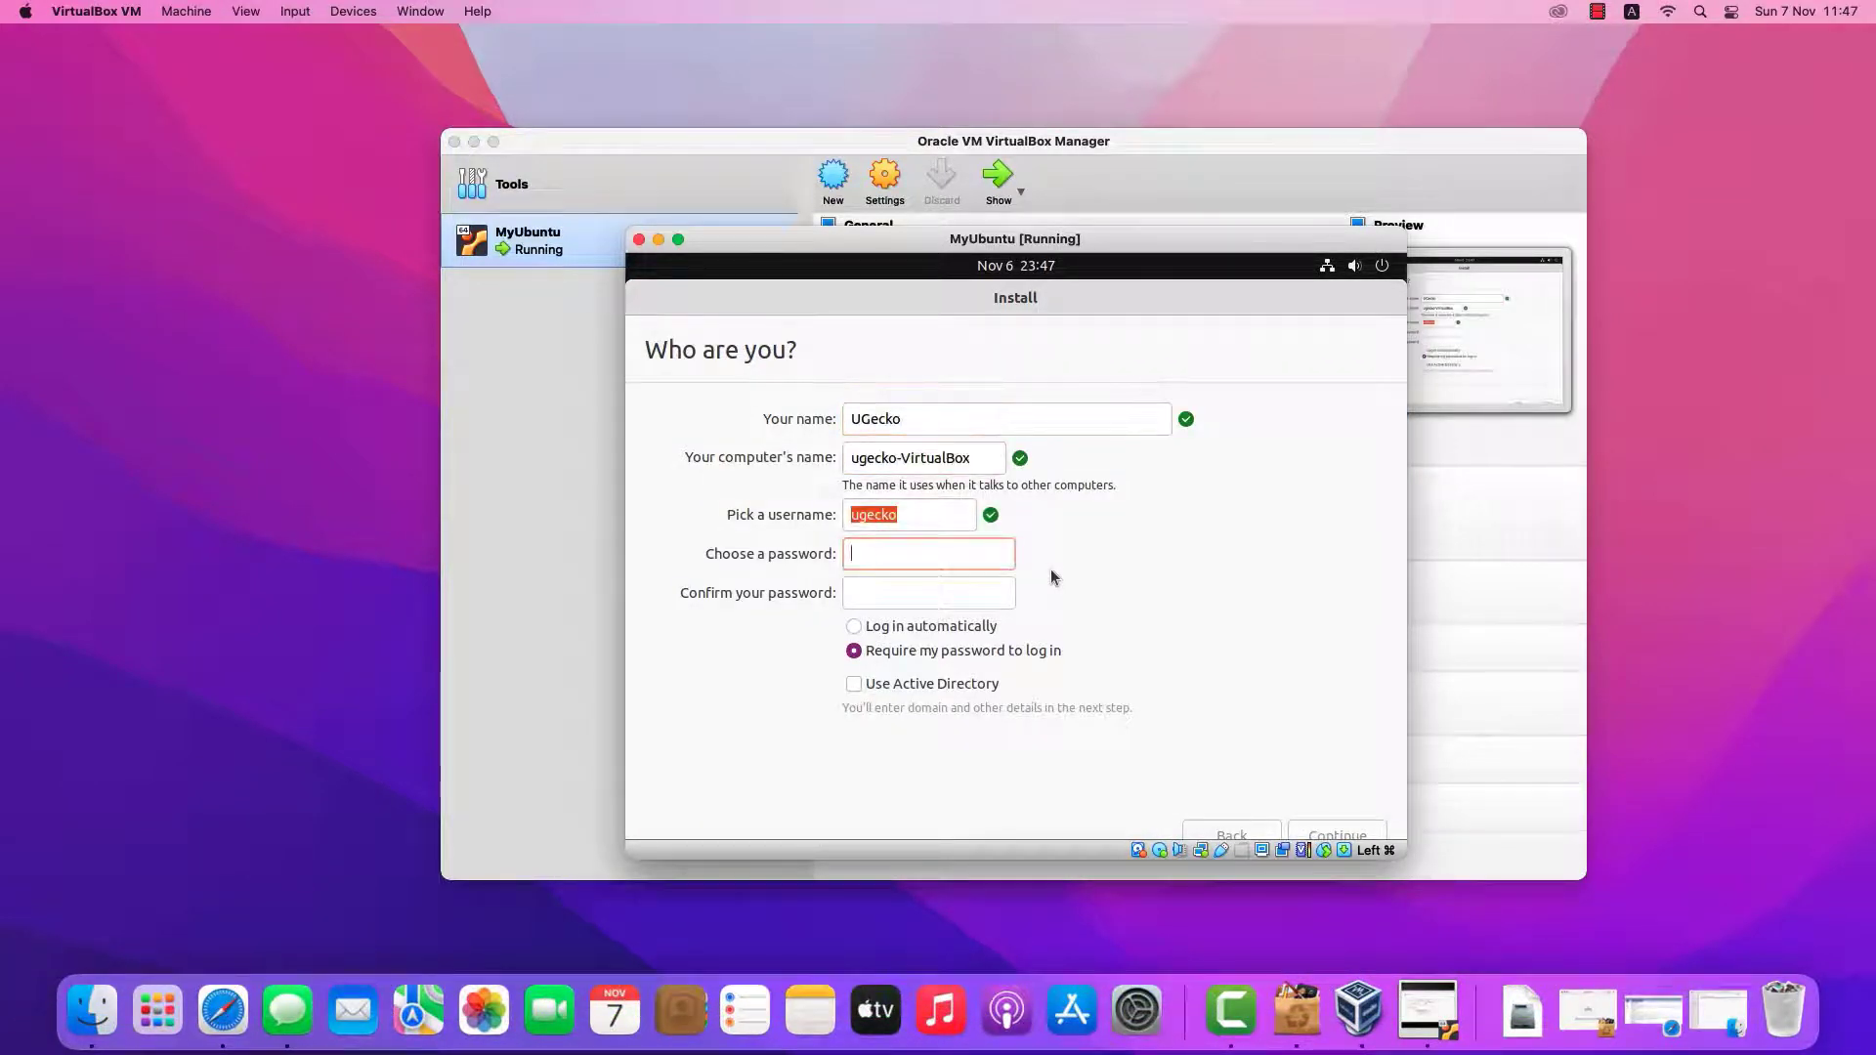
type("************")
key("Tab")
type("******")
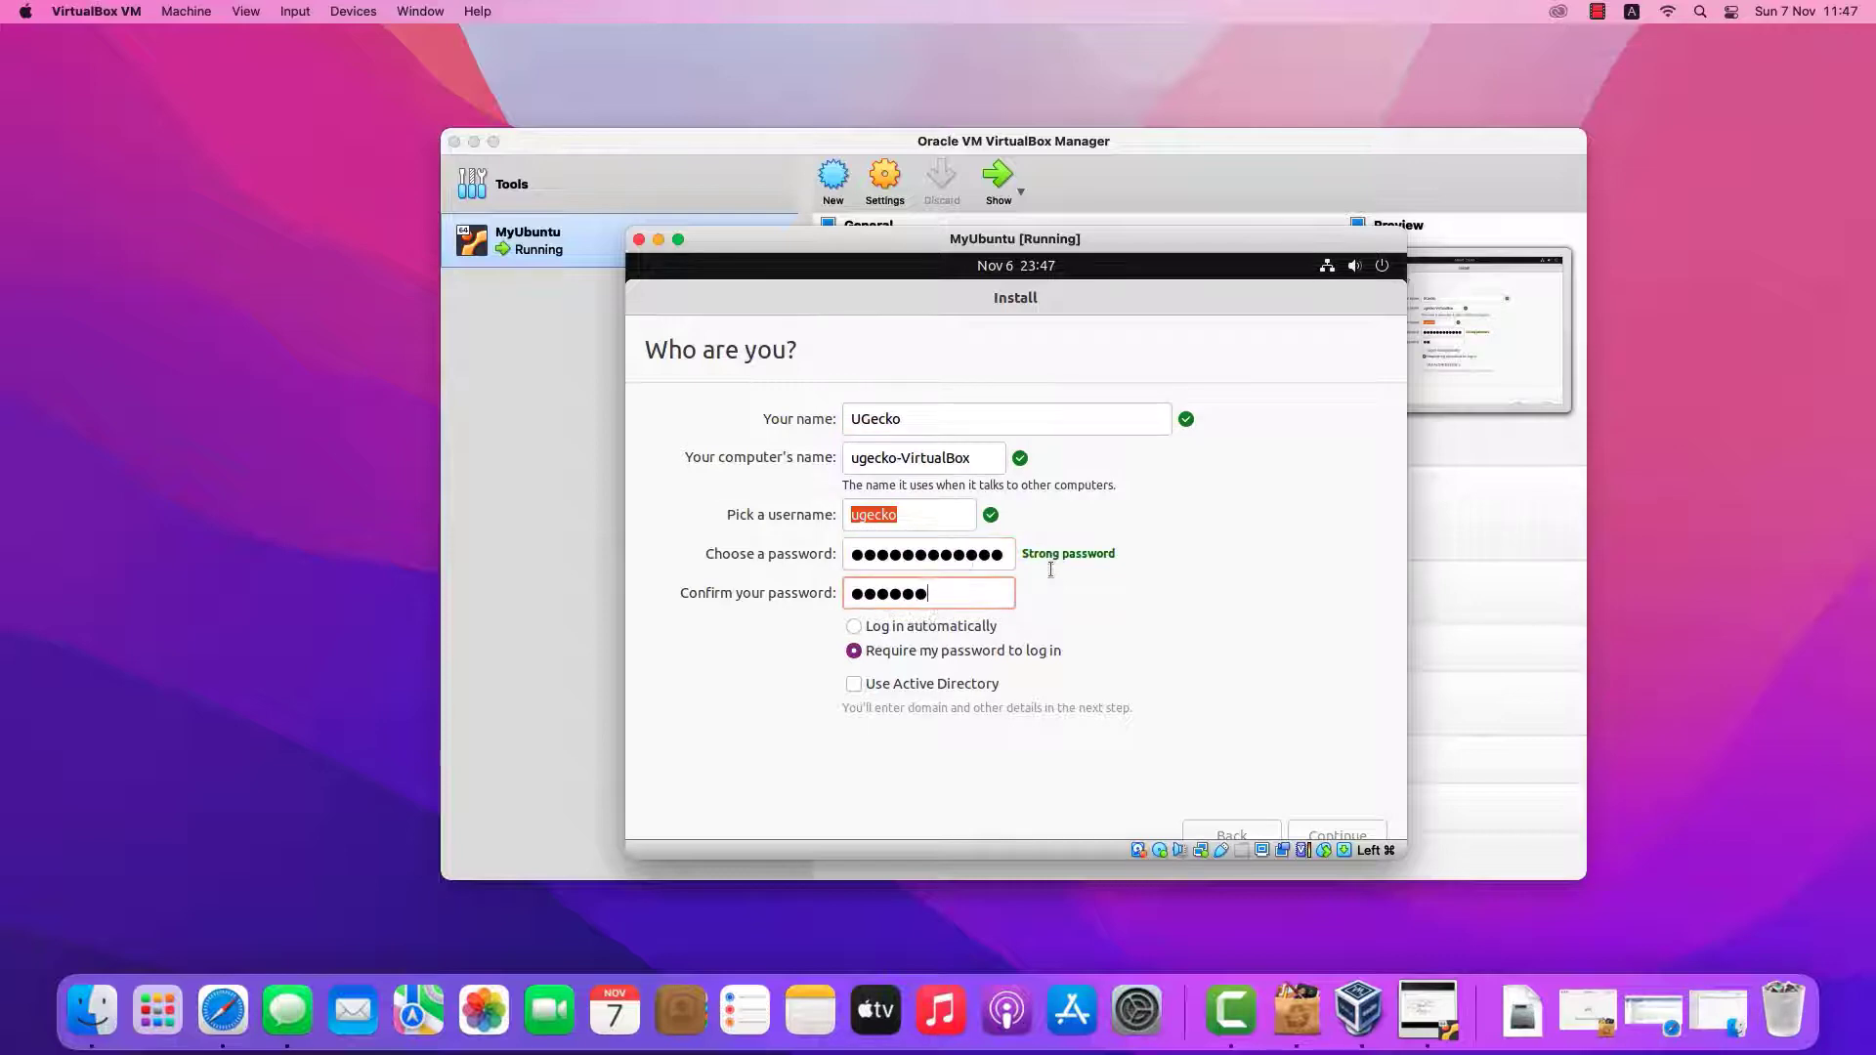
type("******")
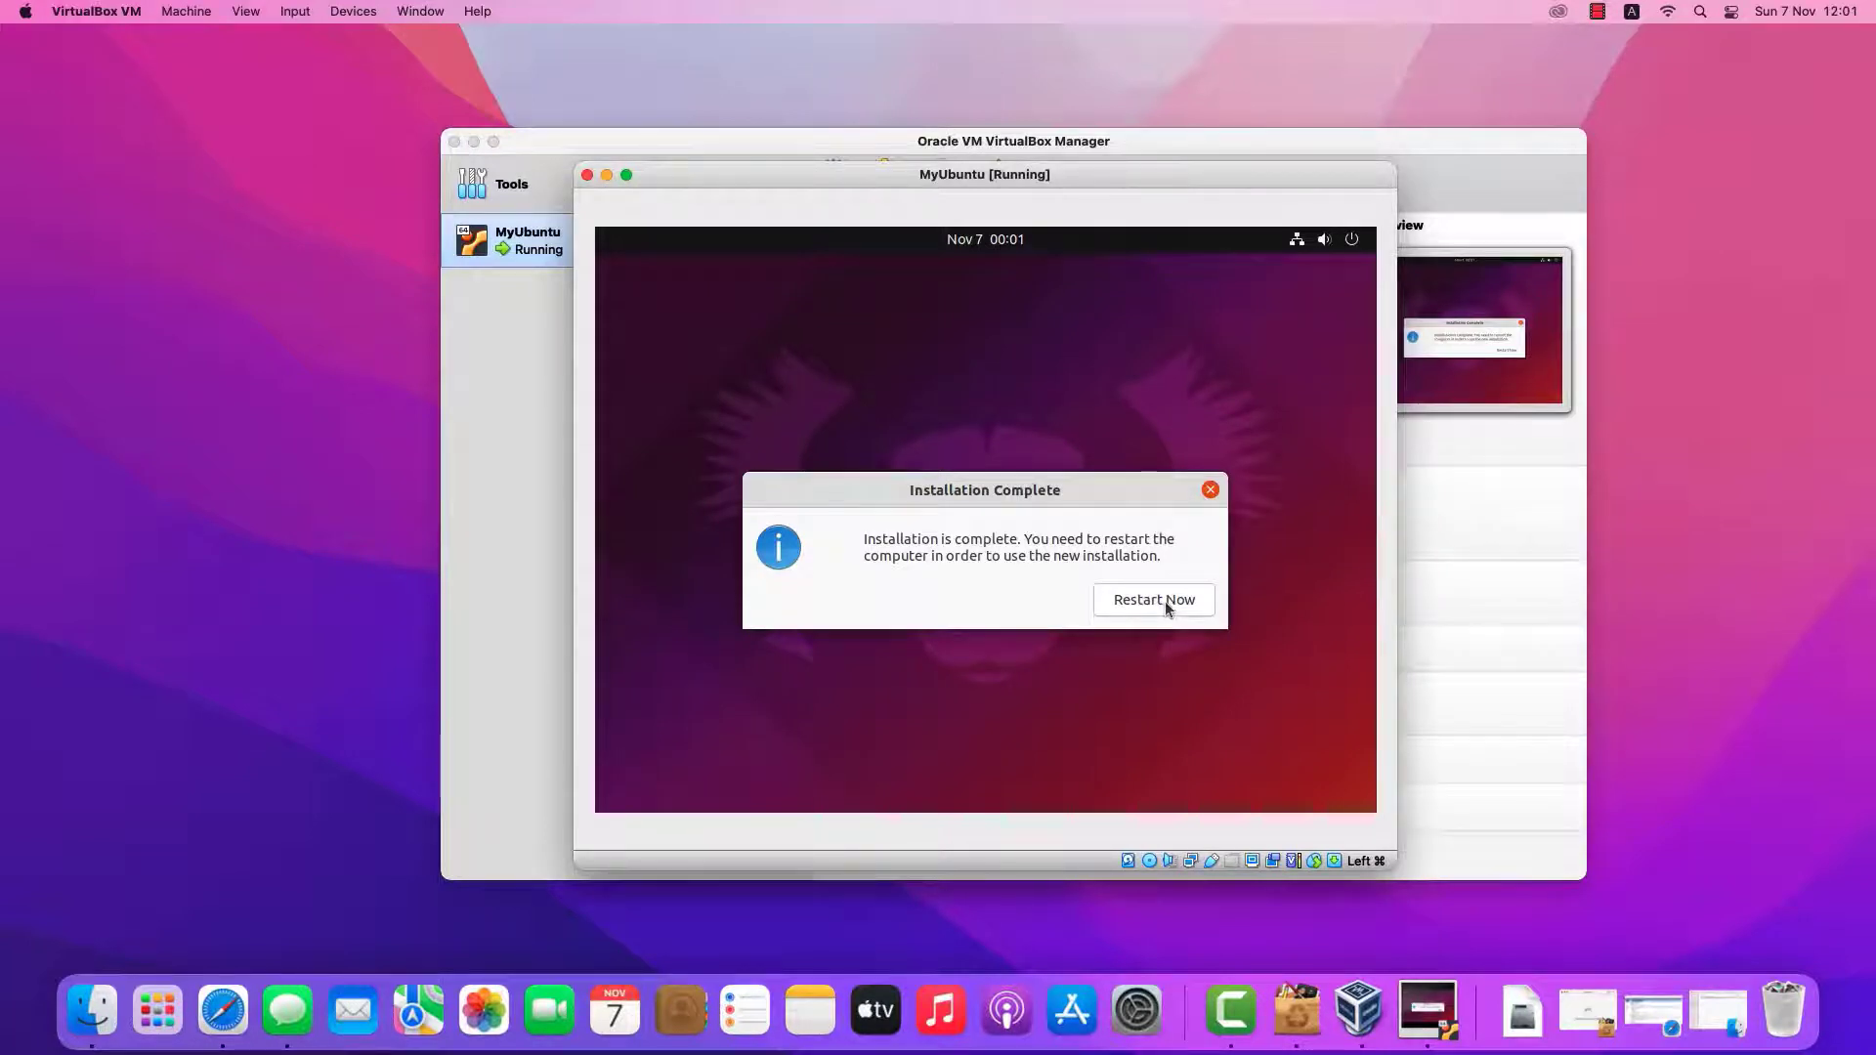
Restart into the installed Ubuntu and log in with the account password
left_click(1165, 601)
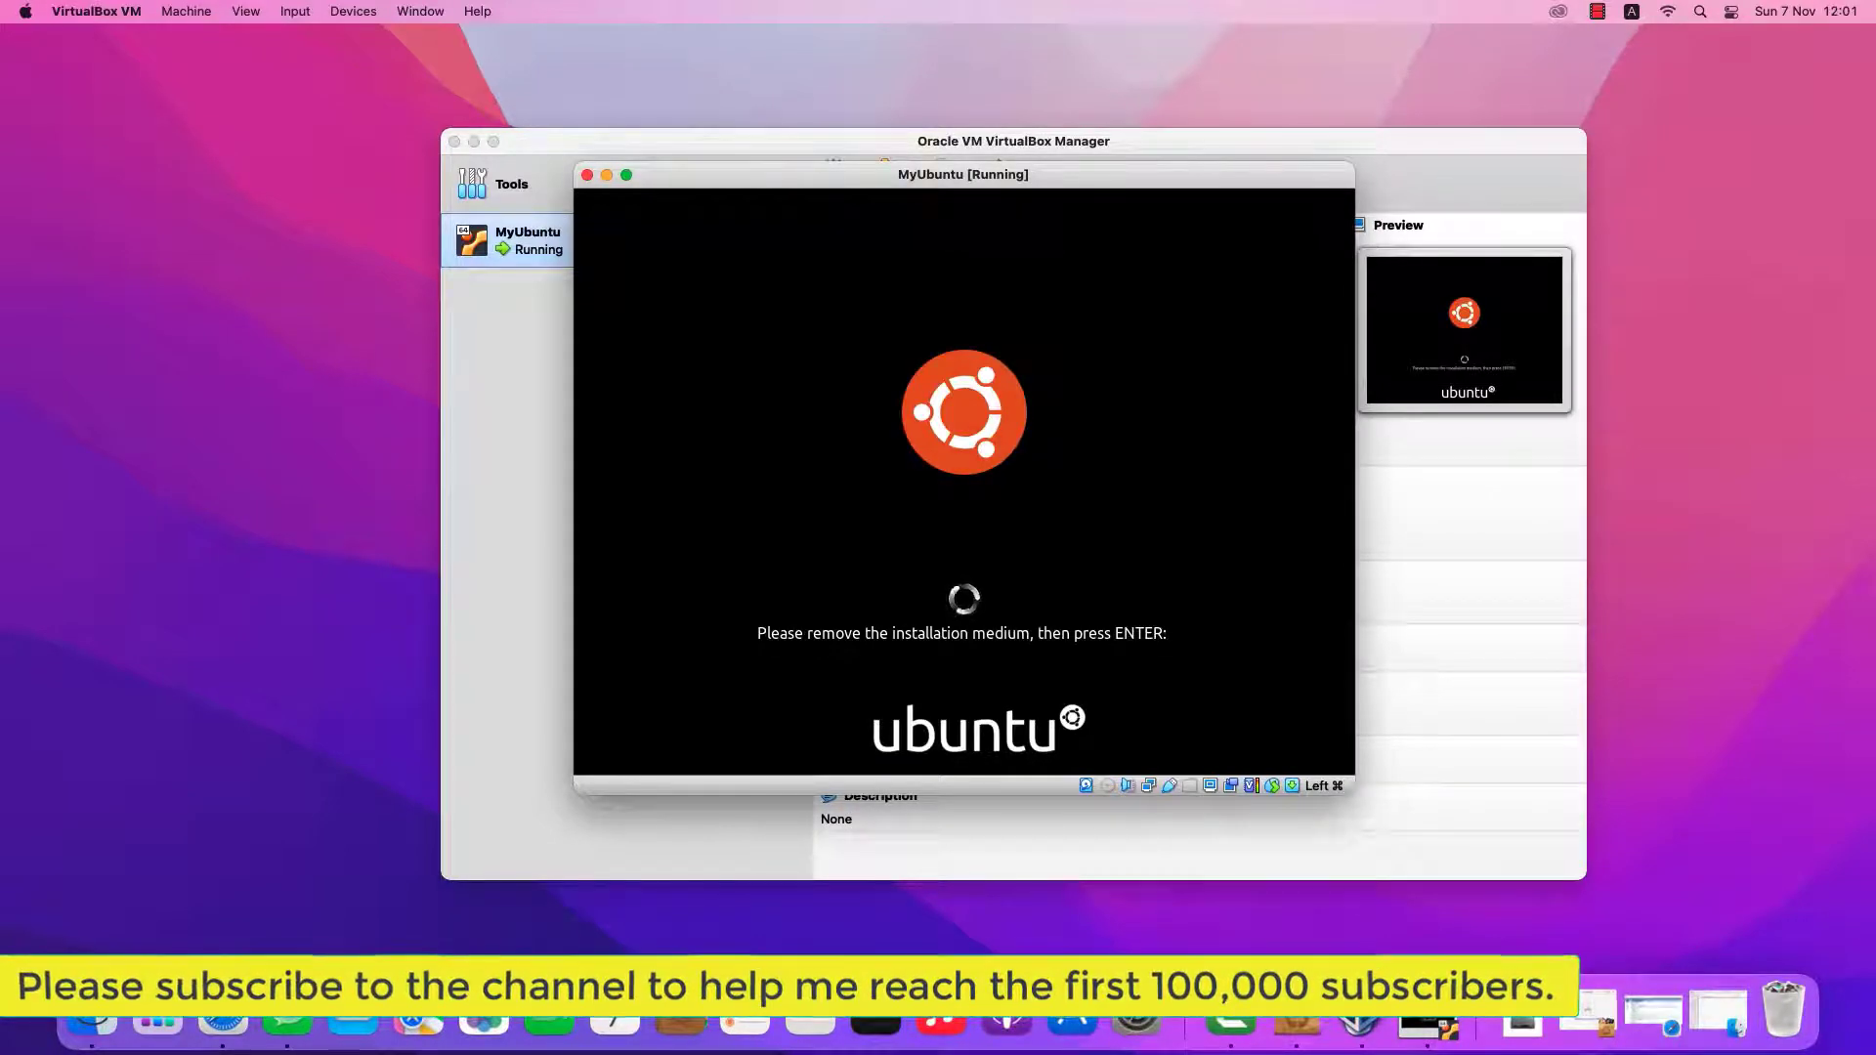
key("Return")
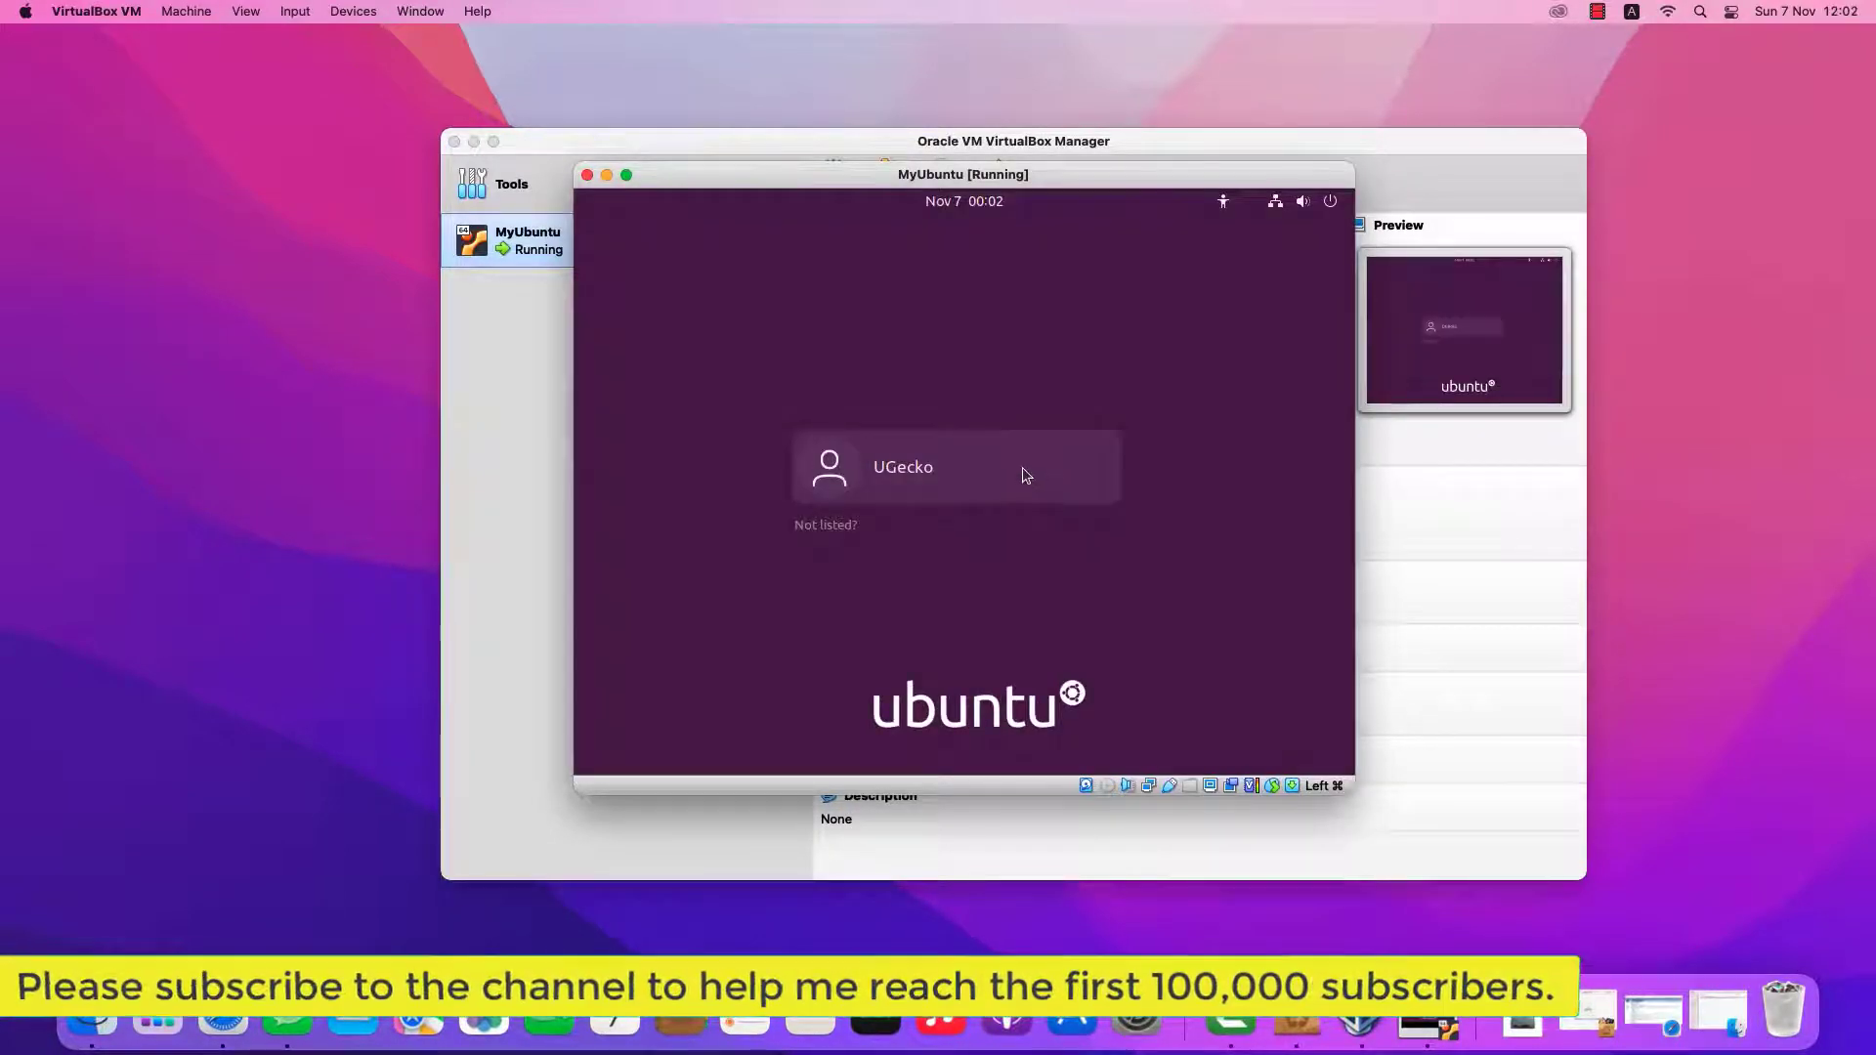
left_click(1026, 474)
type("**********")
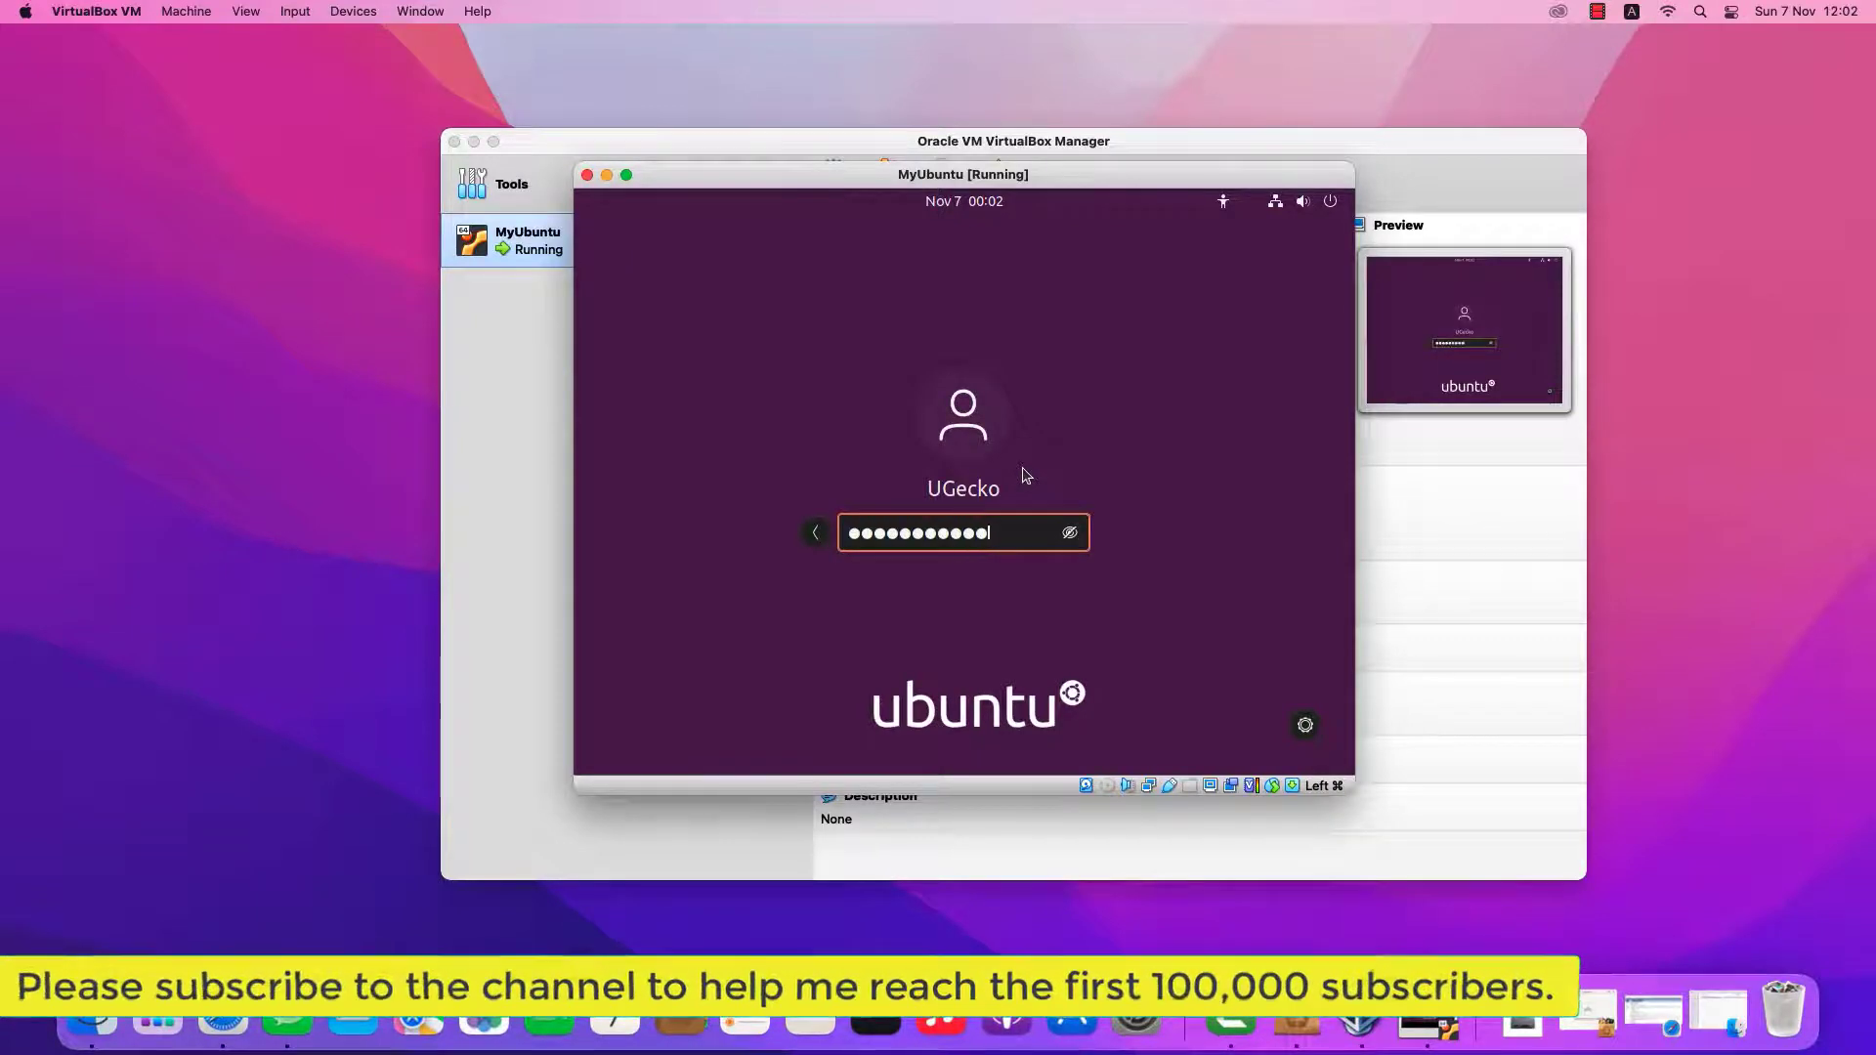
key("Return")
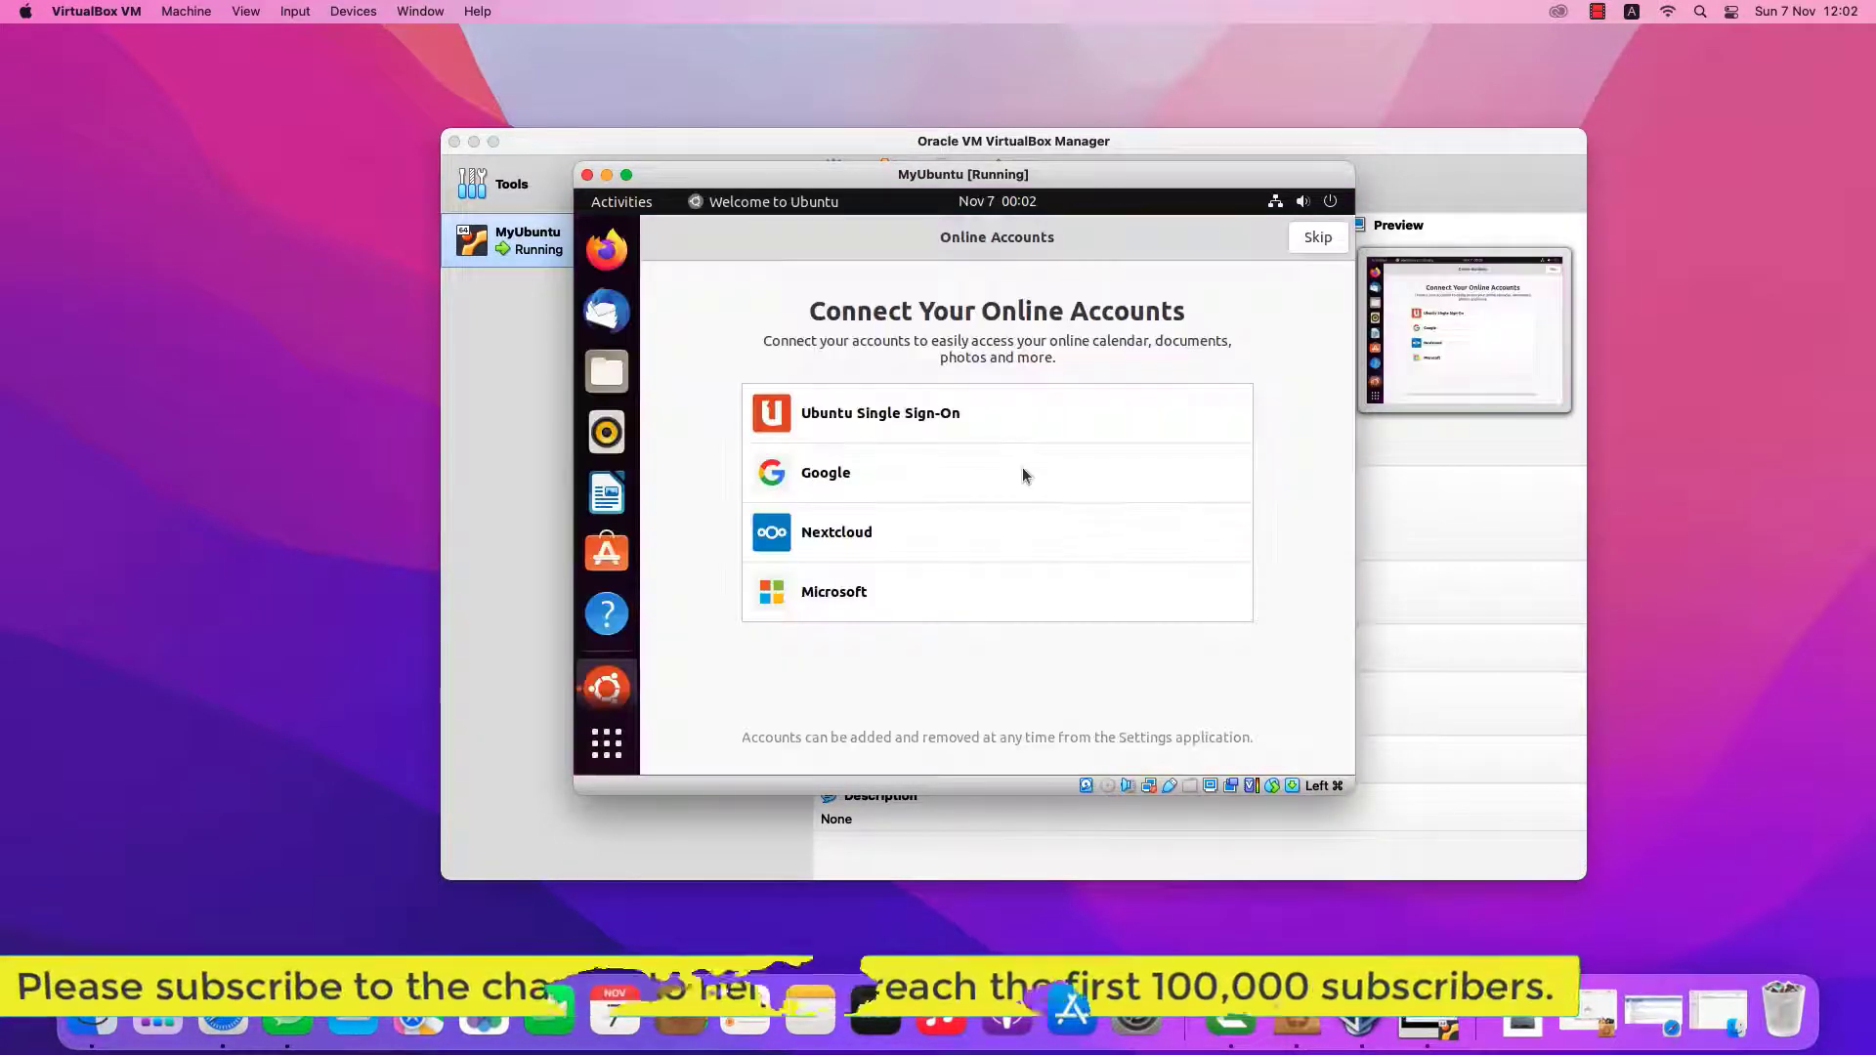
Skip online accounts and move past the Help Improve Ubuntu and Privacy pages
left_click(1302, 242)
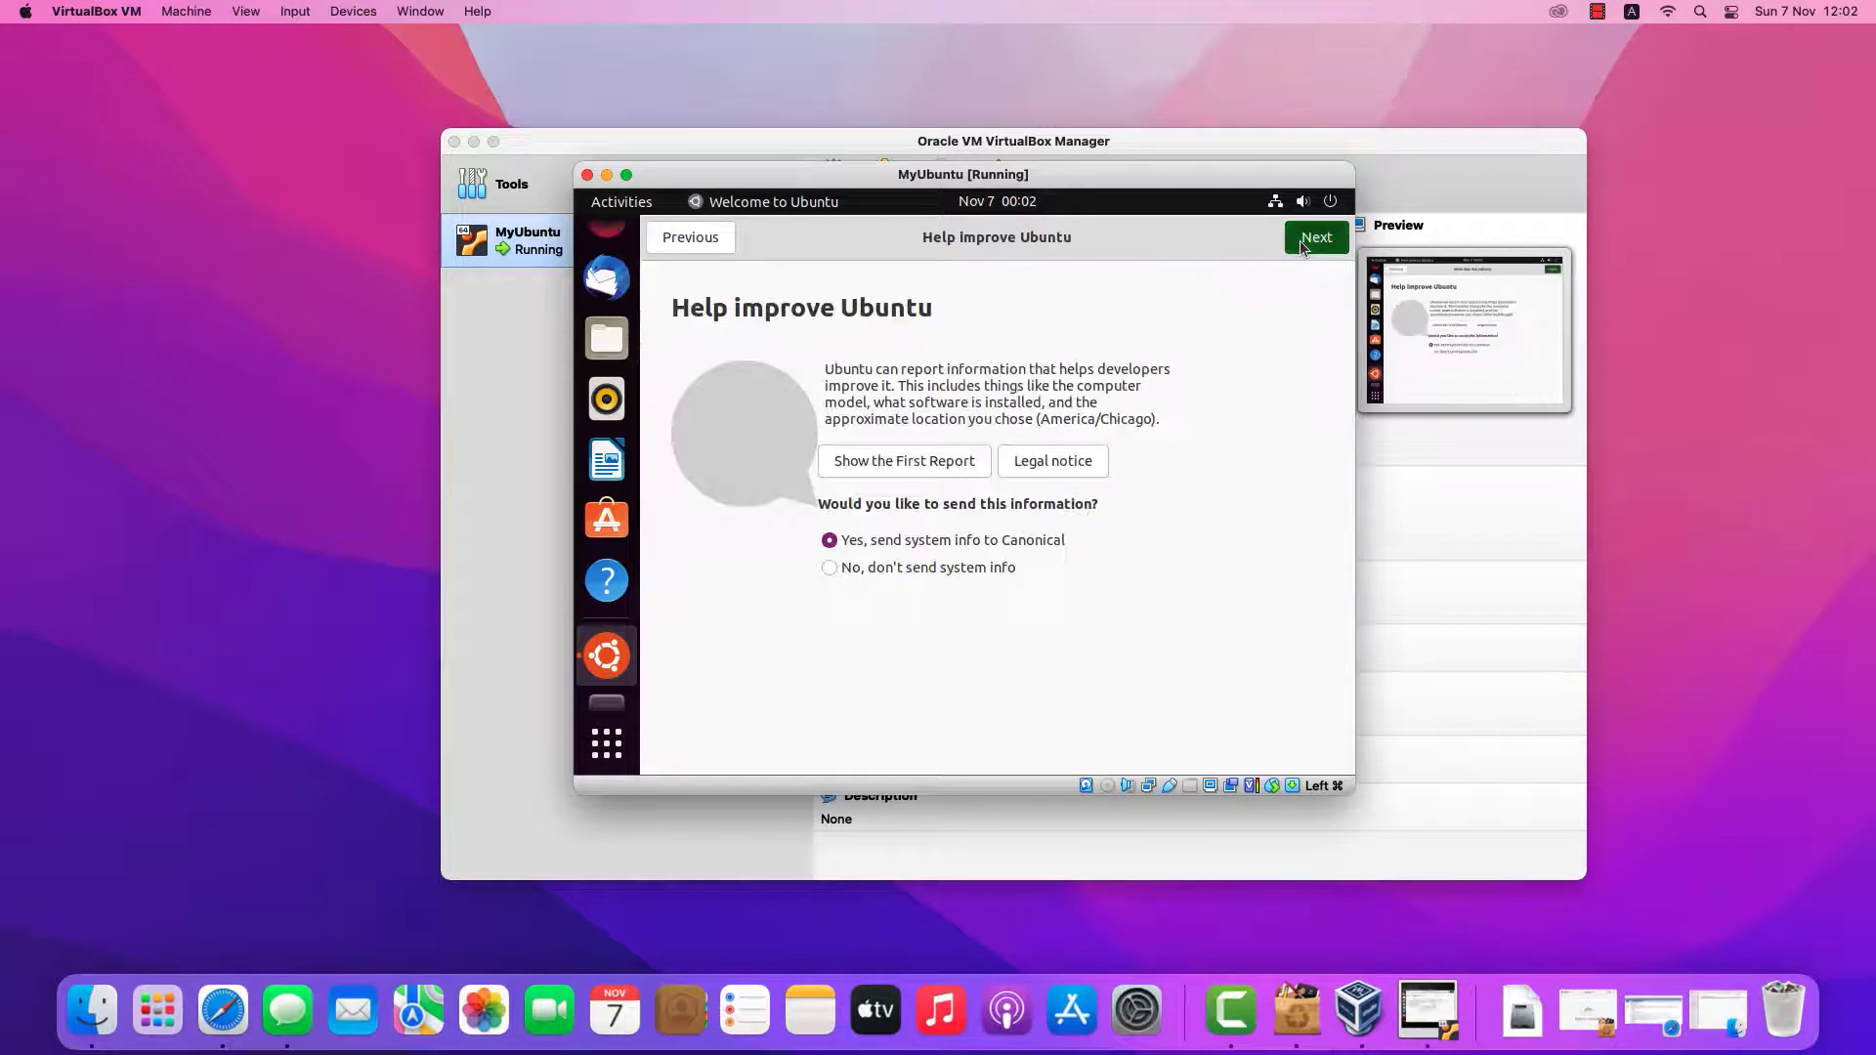
left_click(1300, 246)
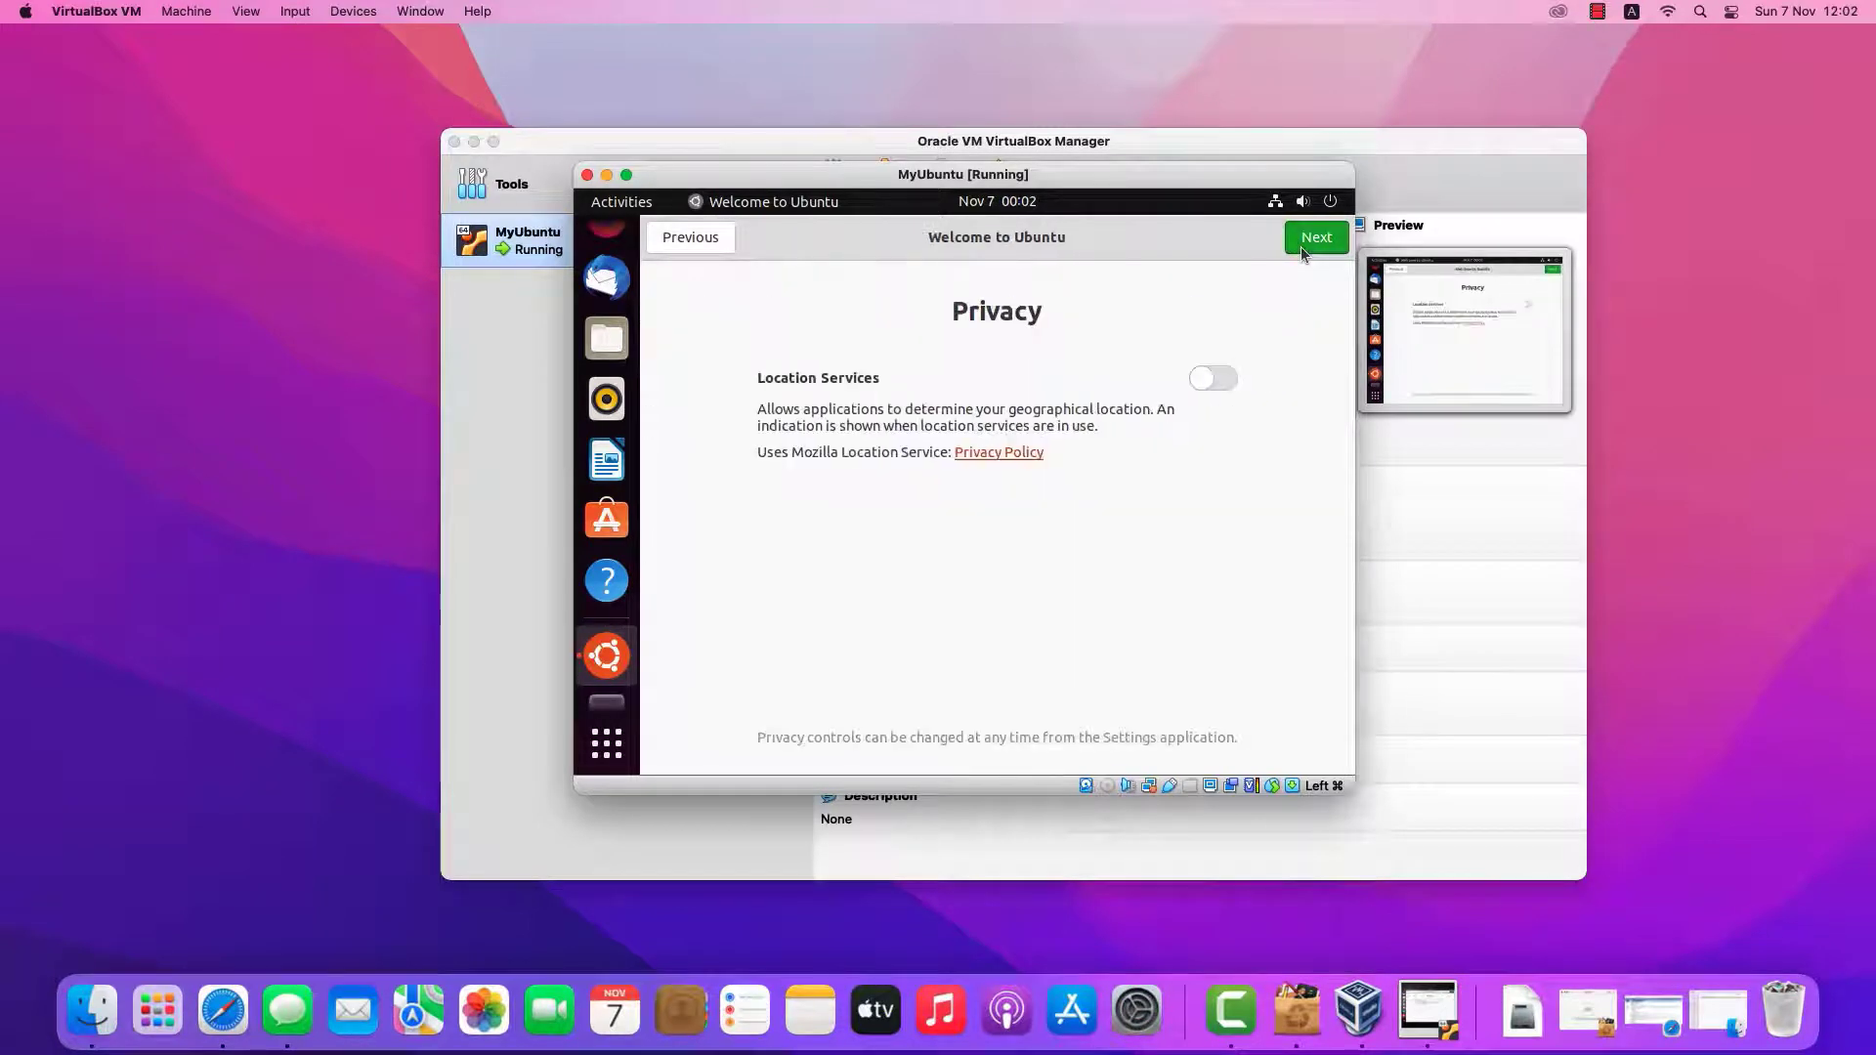
left_click(1299, 246)
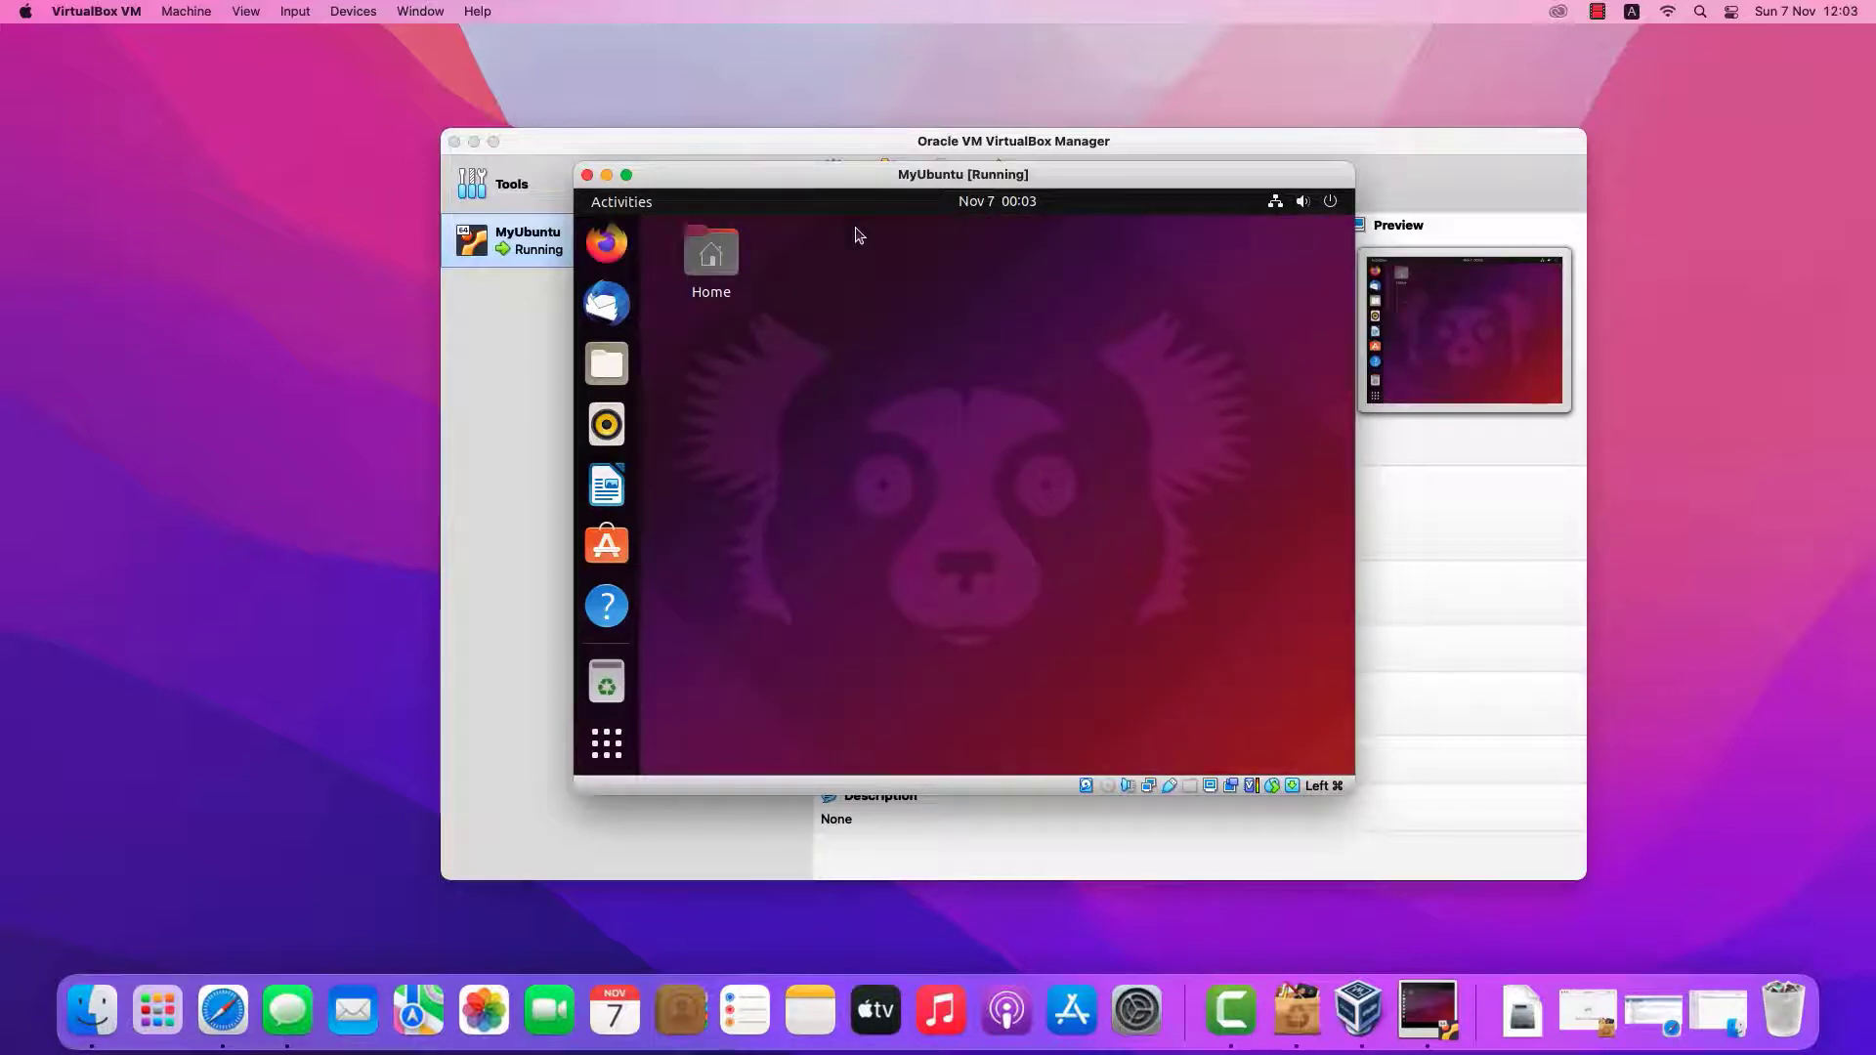
Insert and run the Guest Additions CD image, then start installing Ubuntu updates
left_click(355, 18)
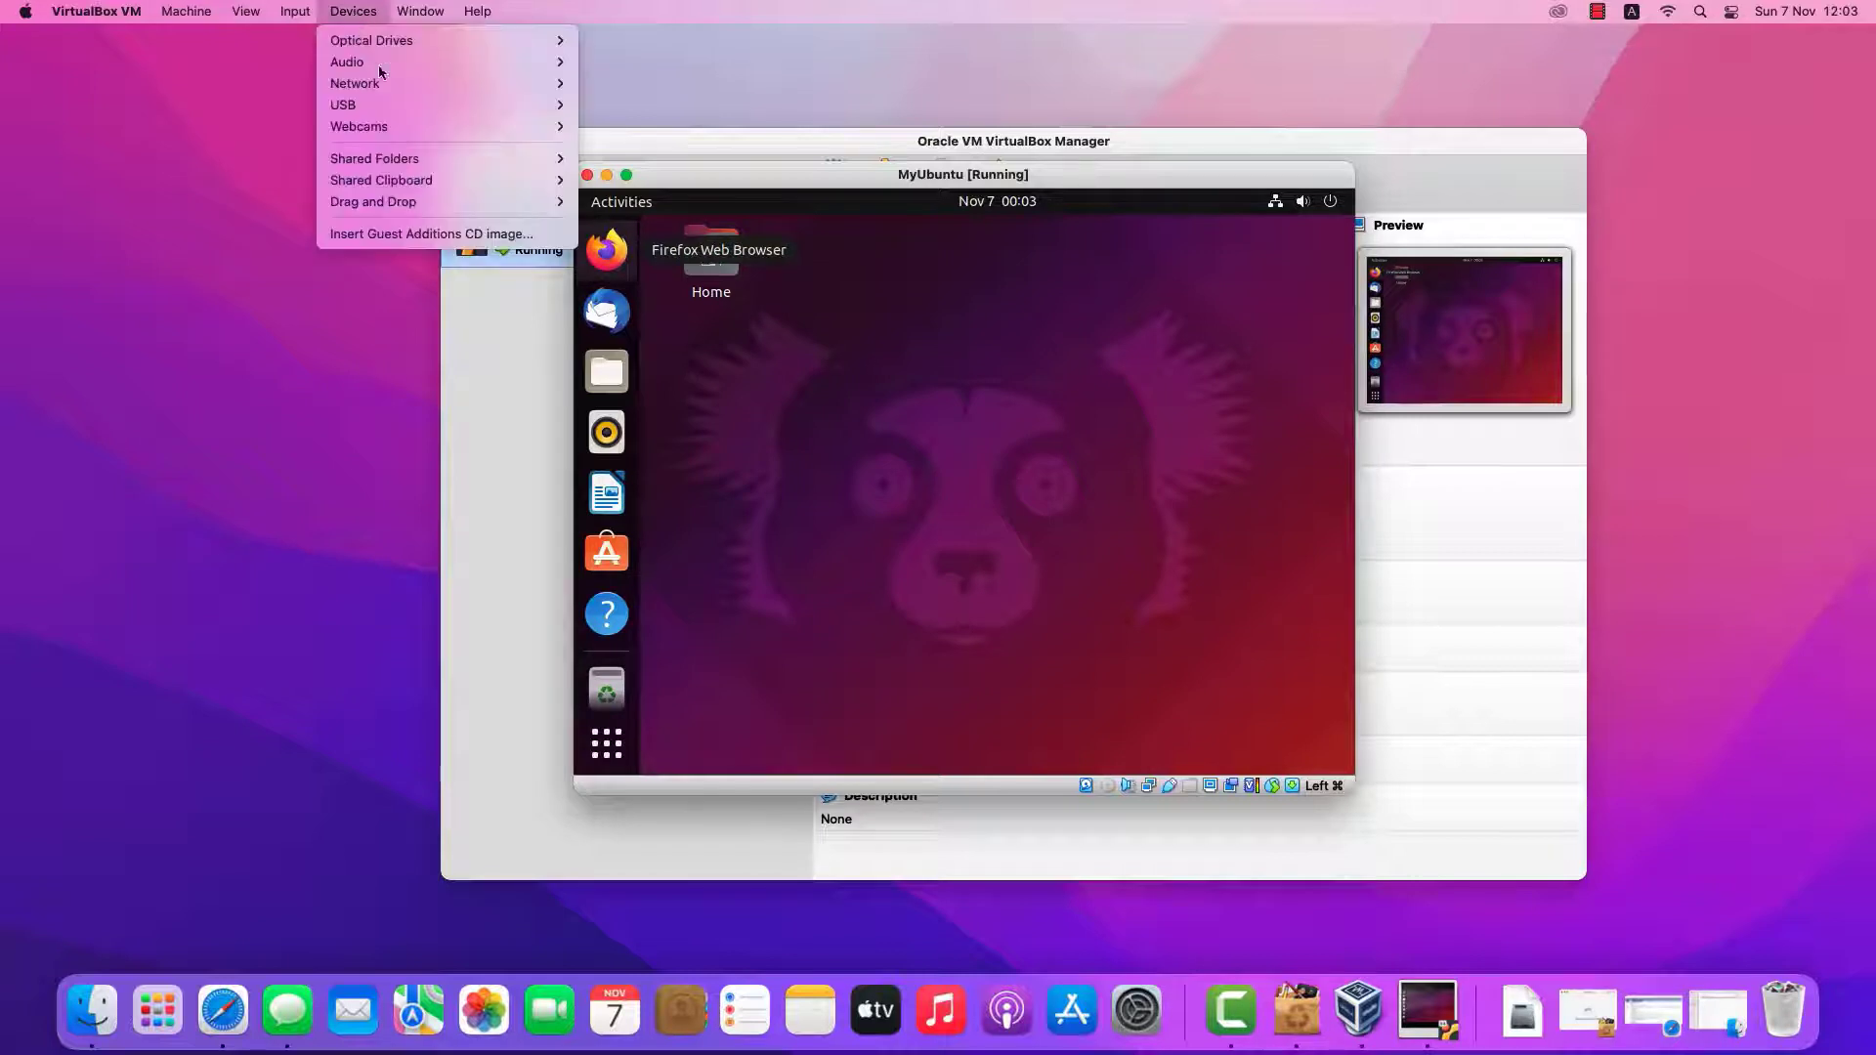
left_click(438, 242)
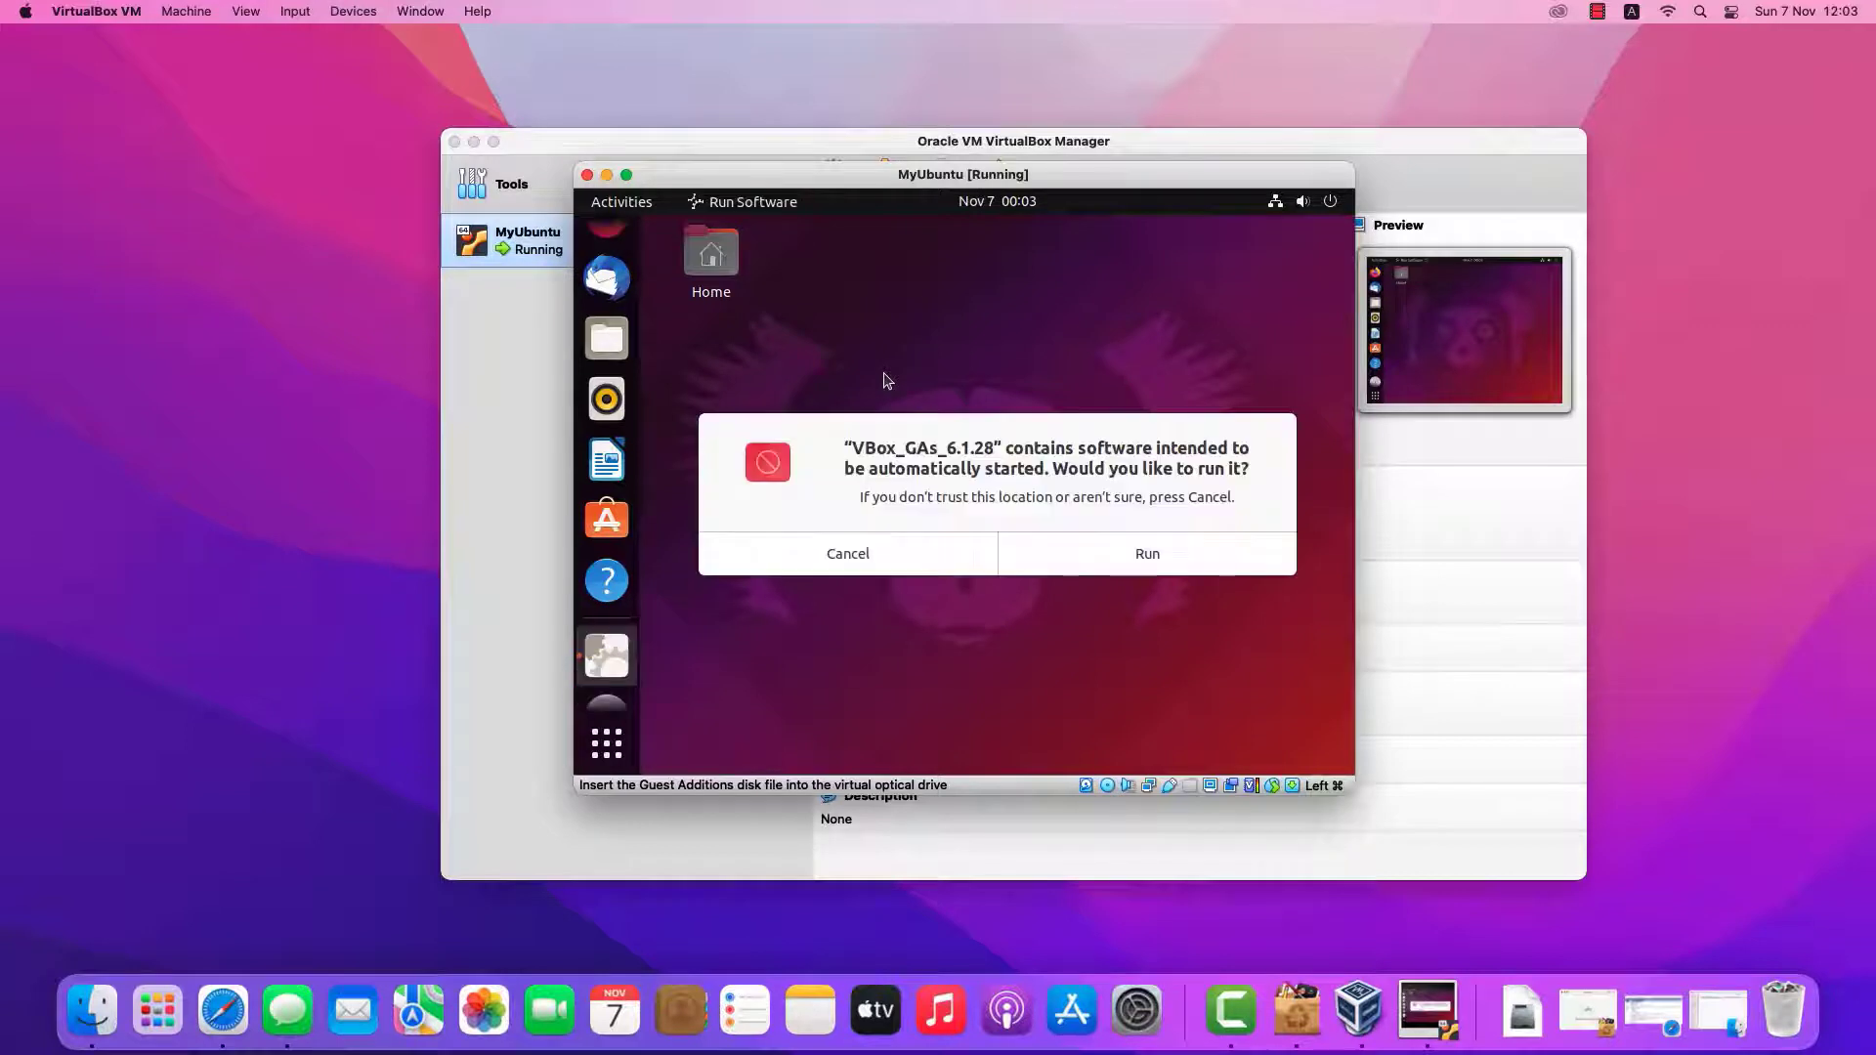
left_click(1139, 555)
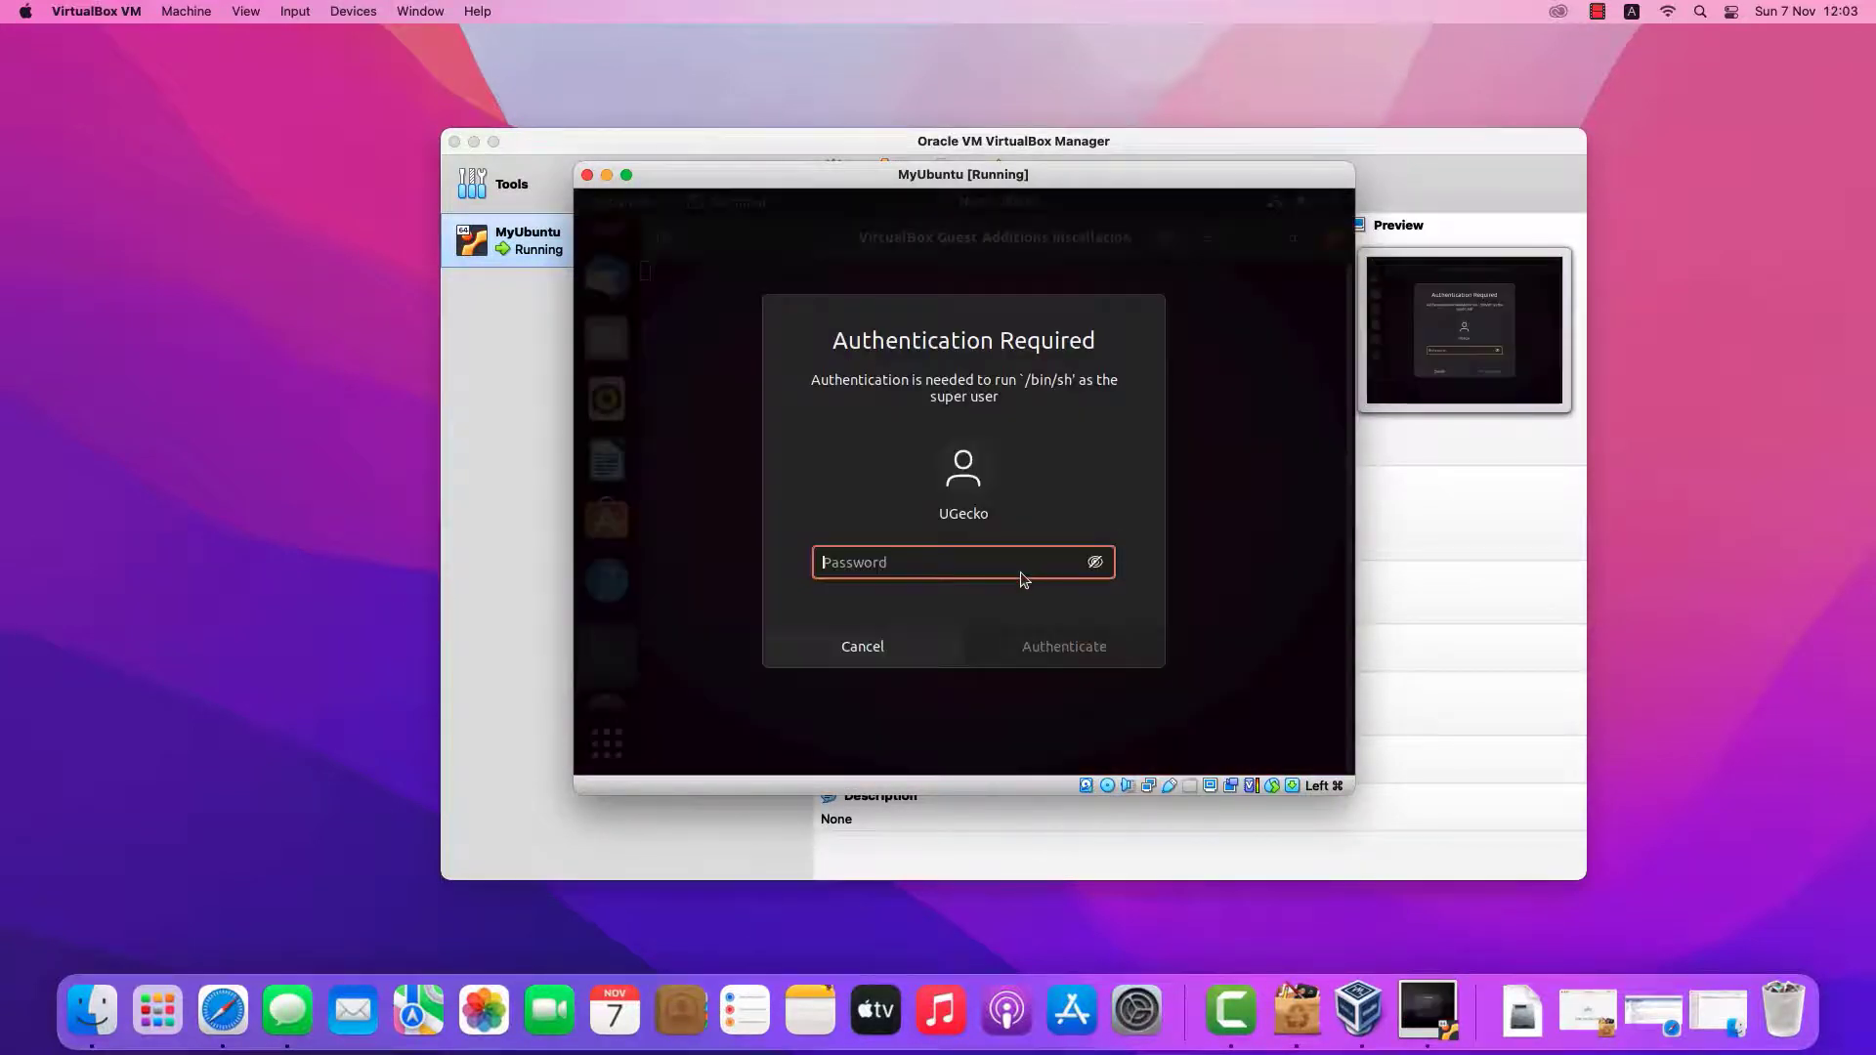
type("a*************")
left_click(1032, 650)
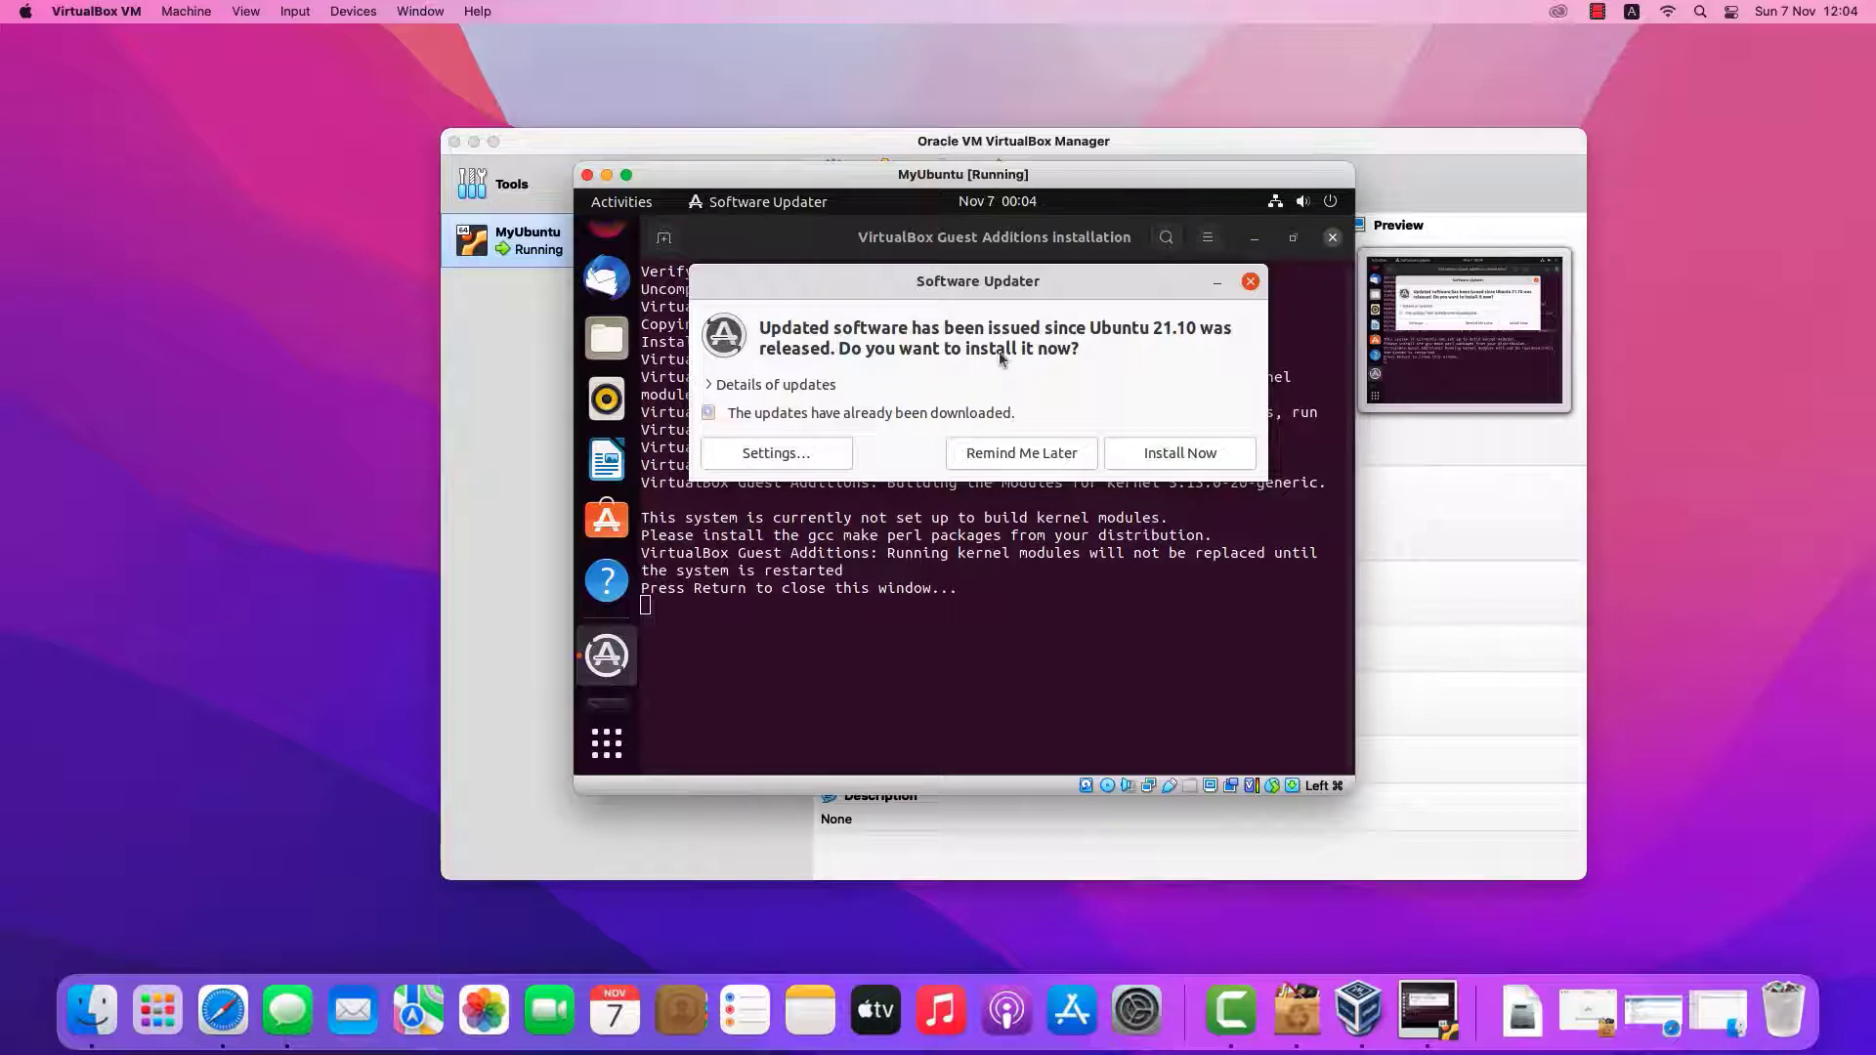
left_click(763, 503)
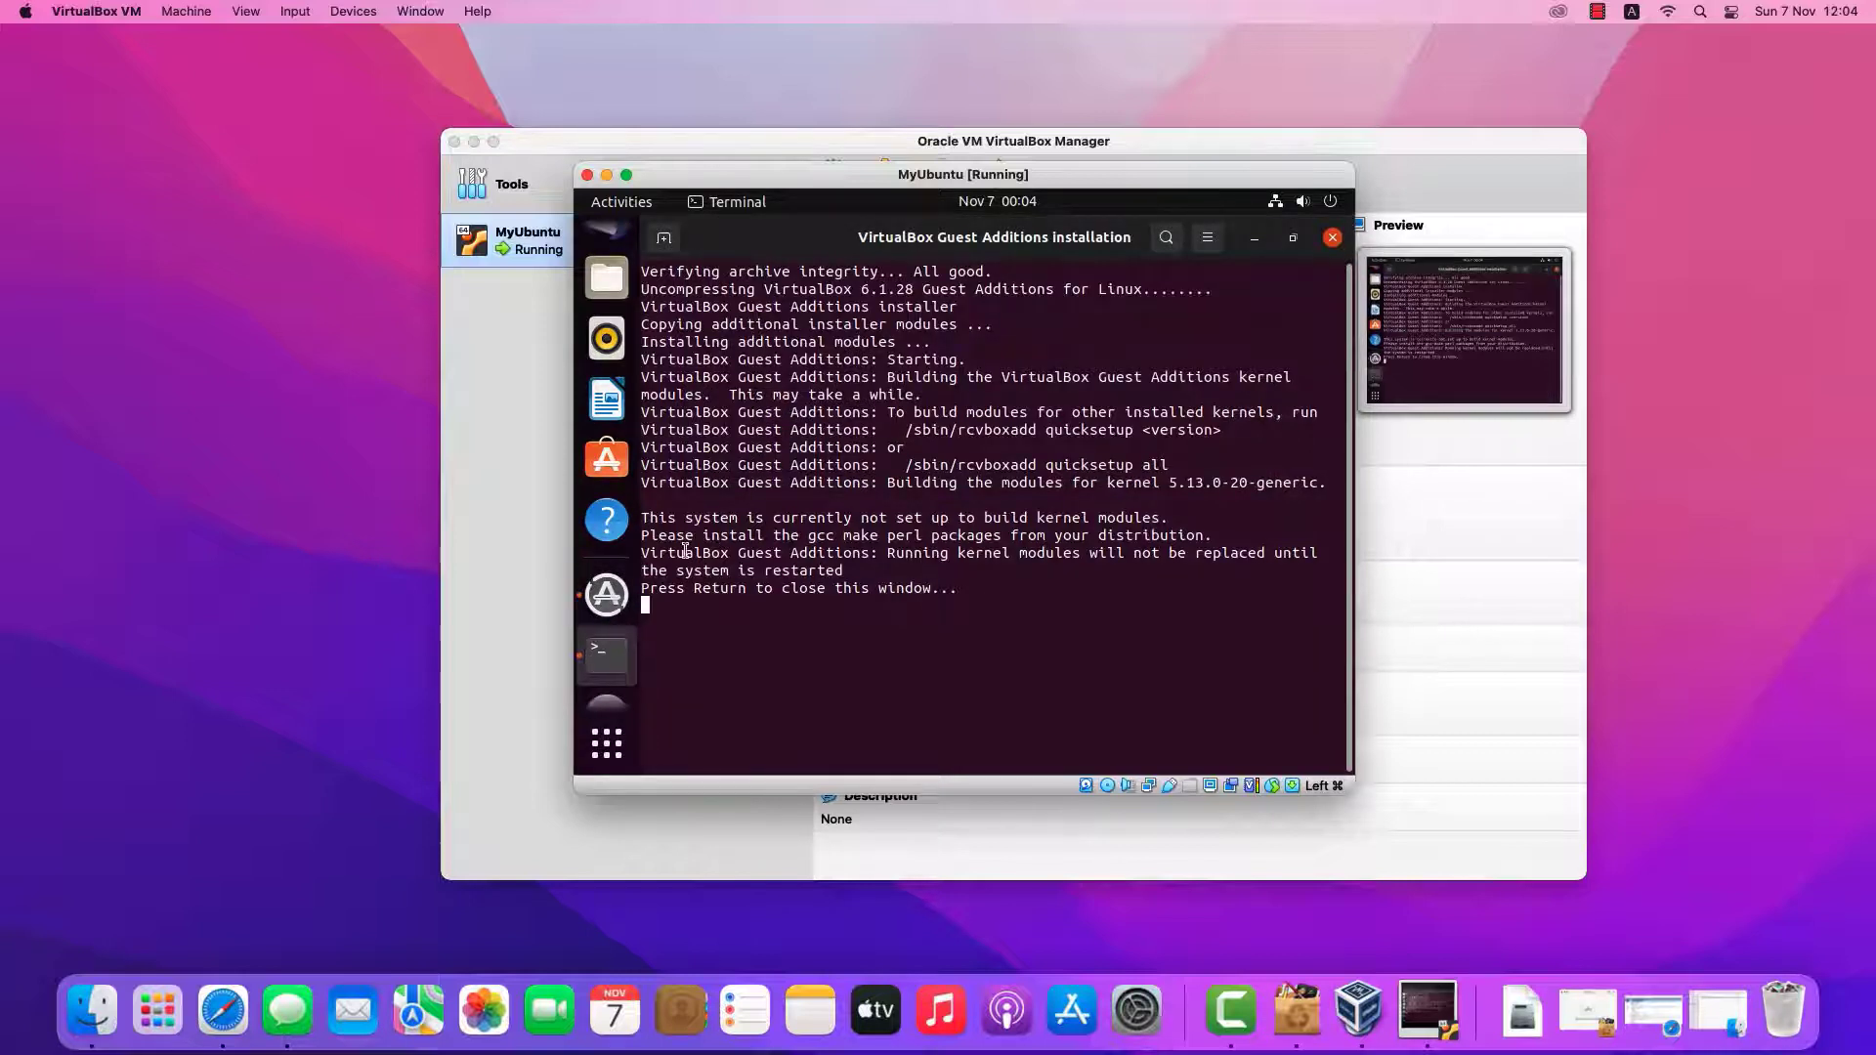
left_click_drag(686, 555, 812, 585)
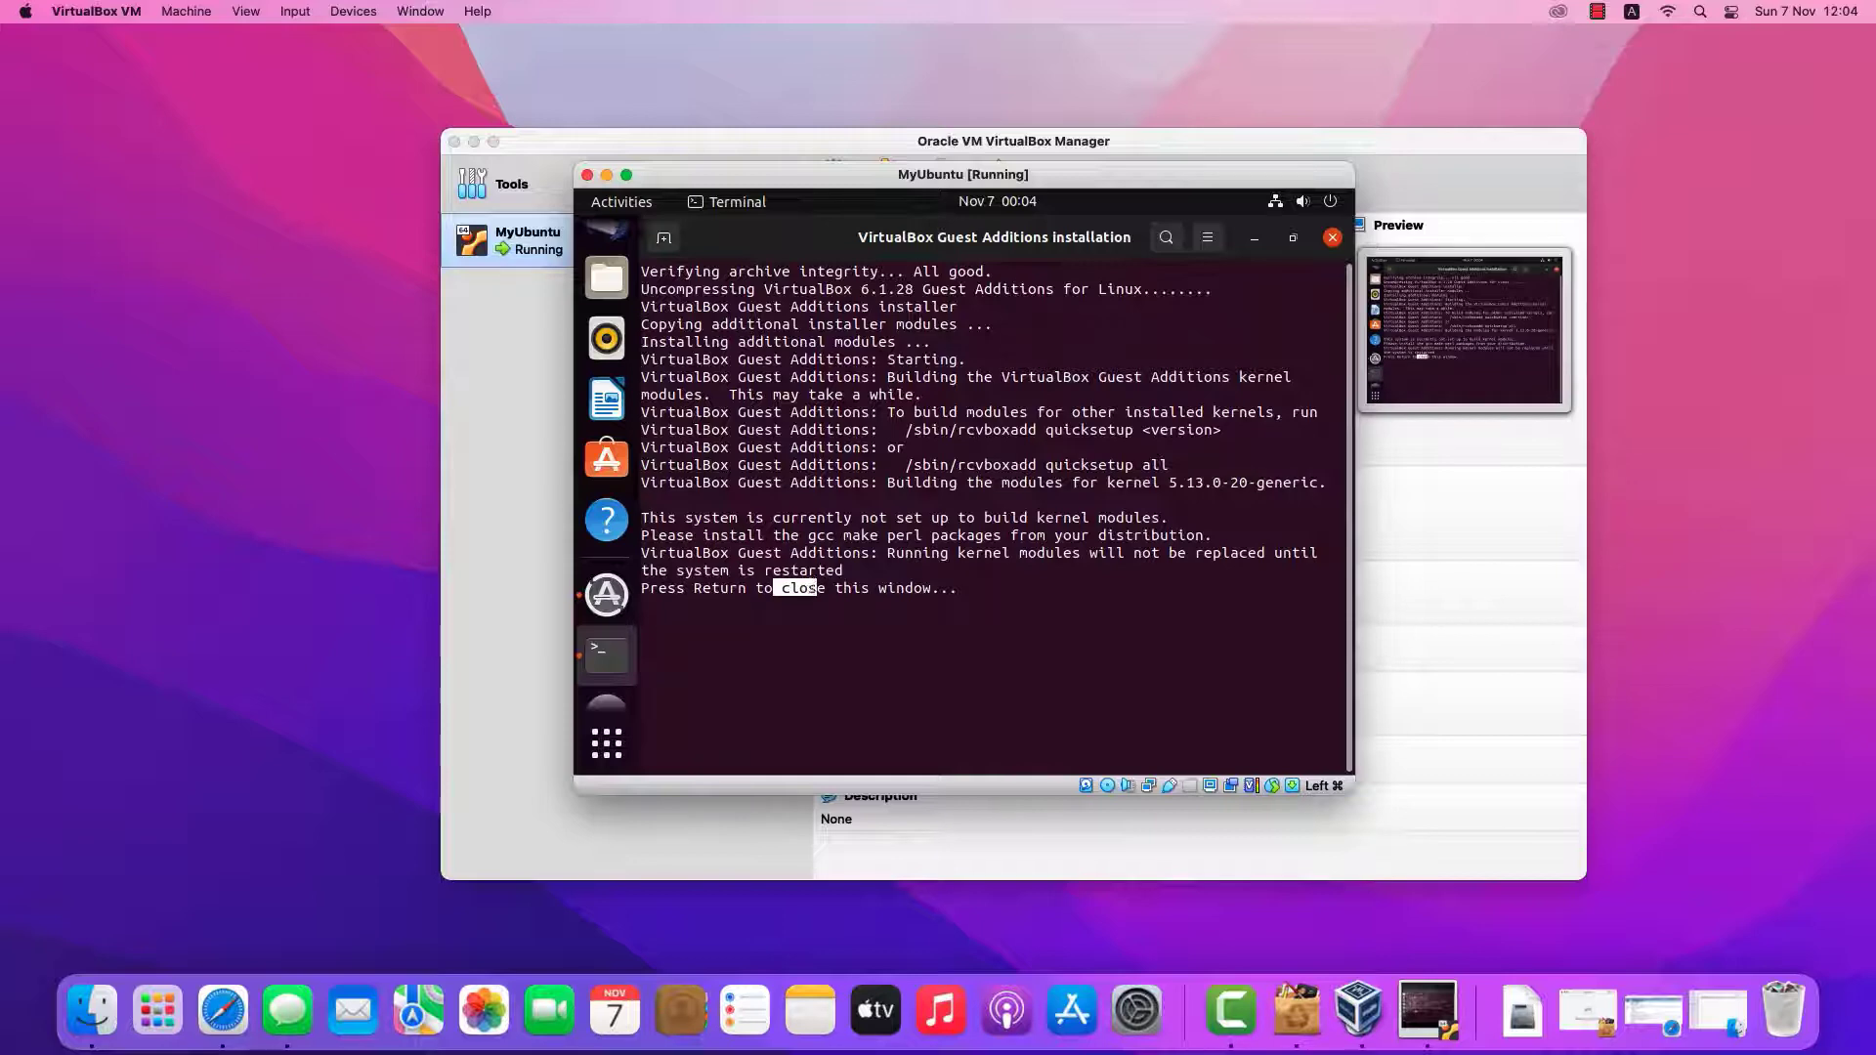
key("Return")
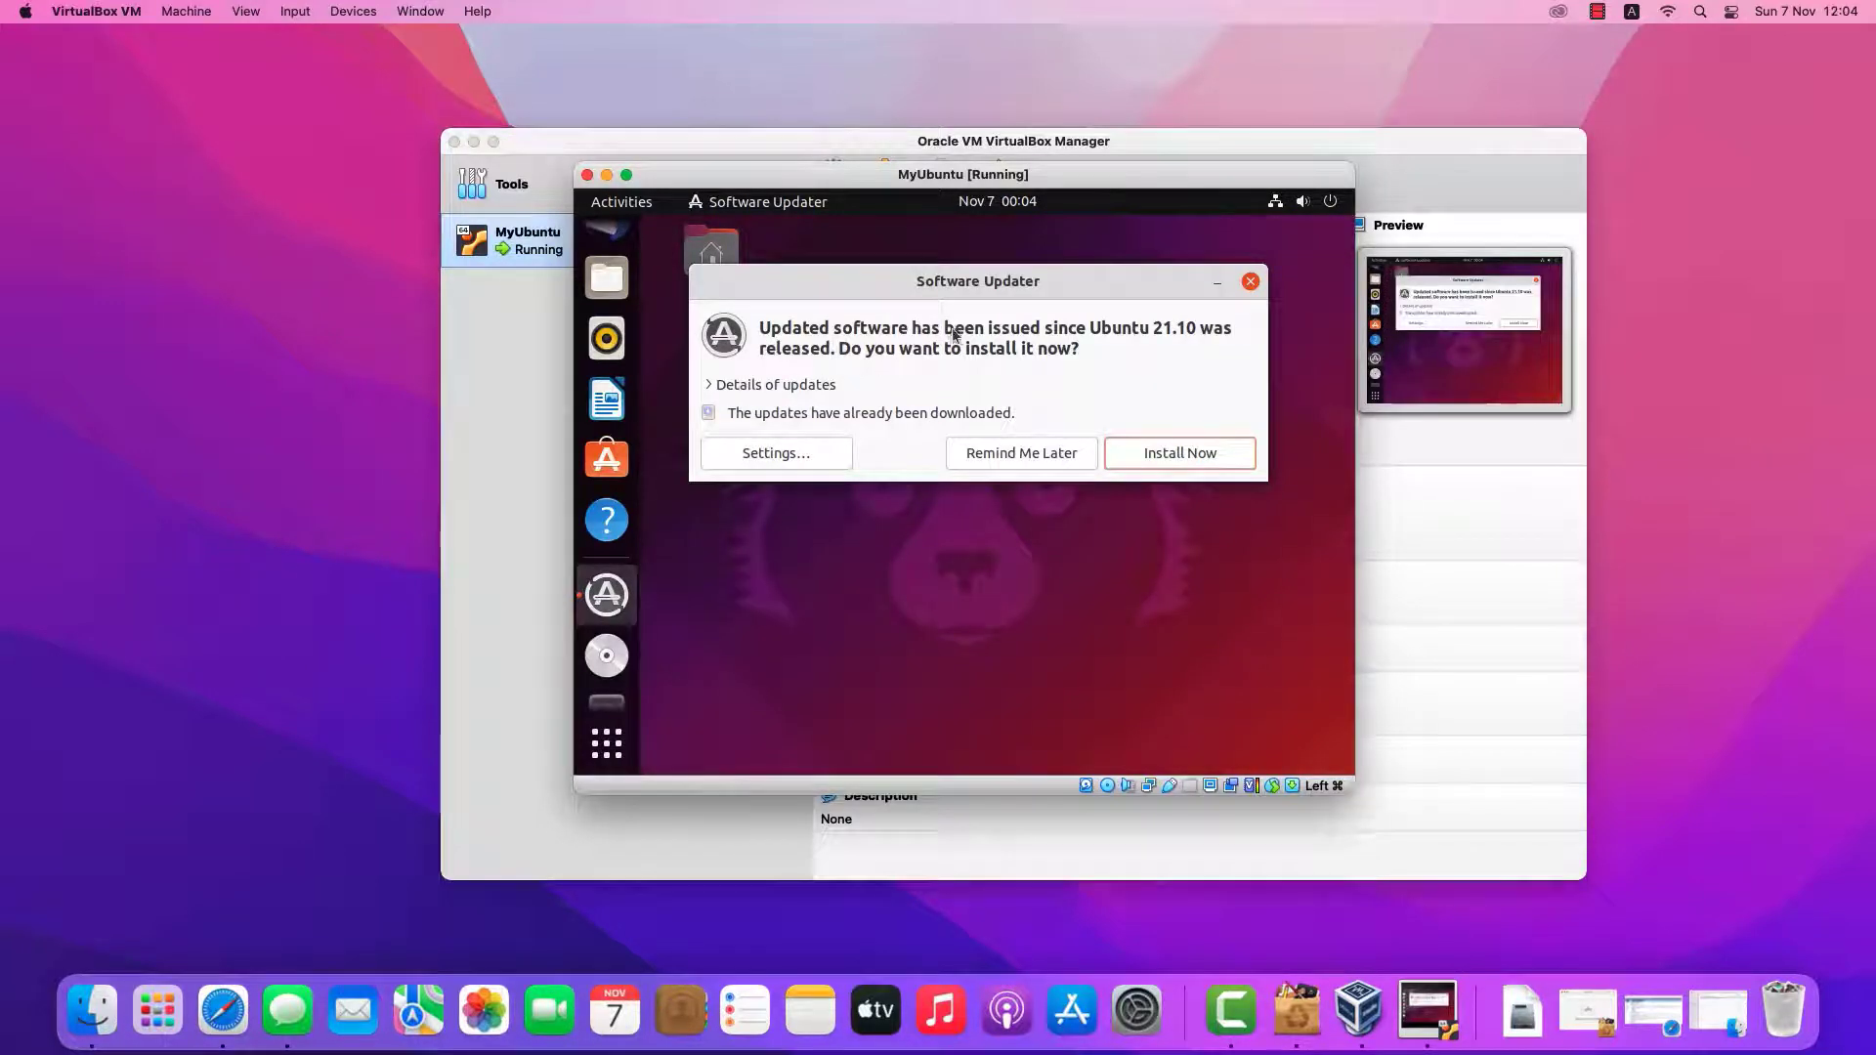
left_click(1133, 452)
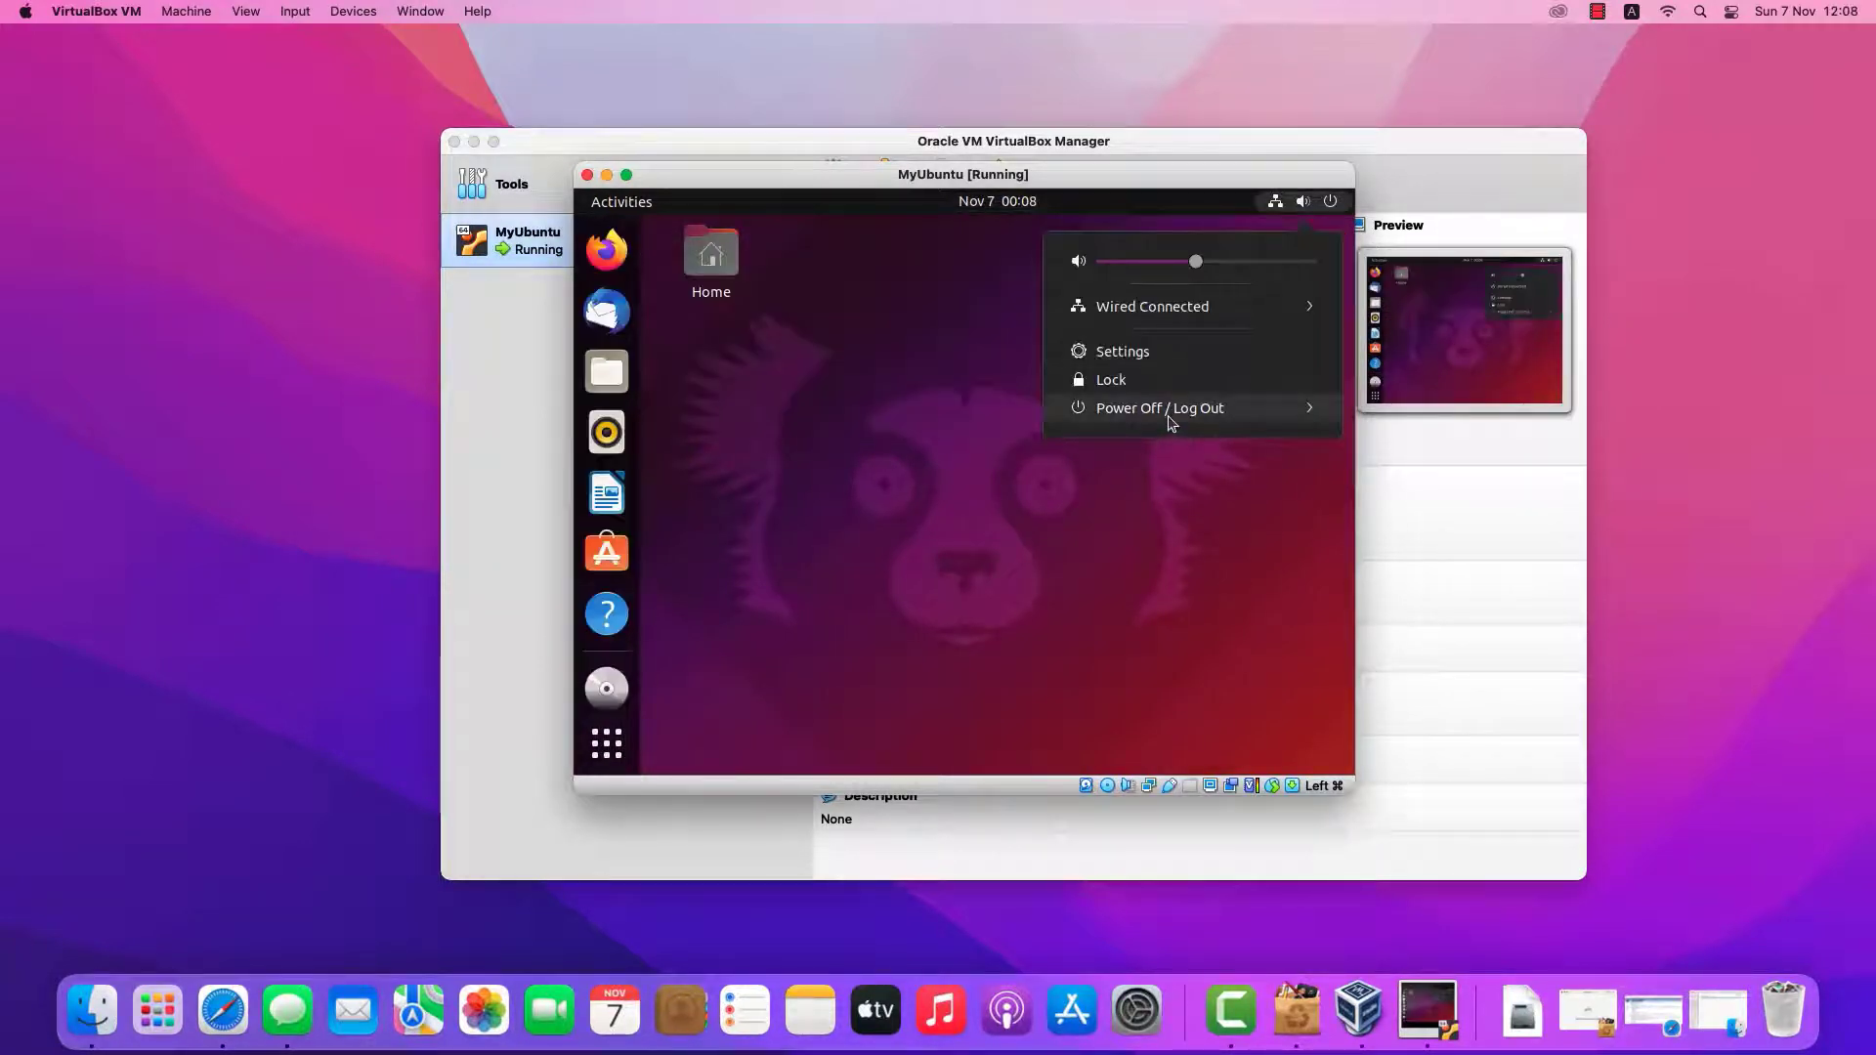
Restart Ubuntu from the power menu and log back in
left_click(1165, 409)
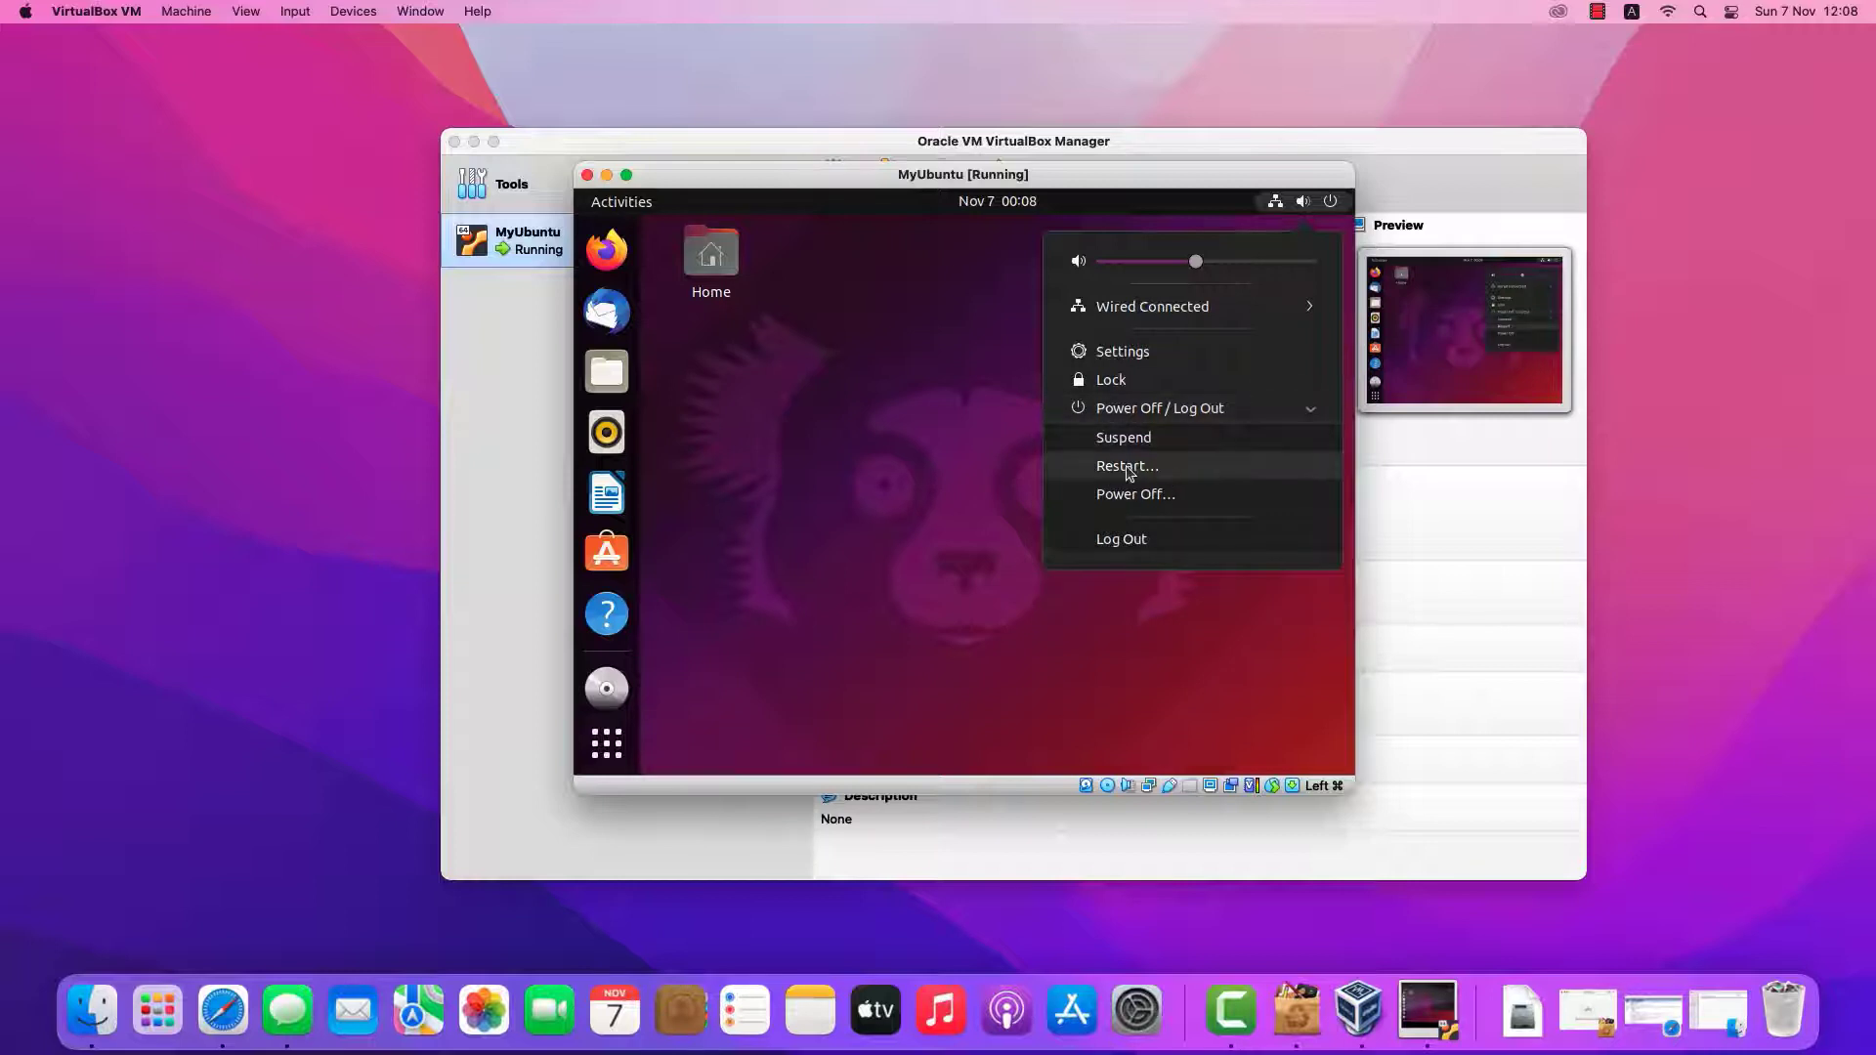
left_click(1163, 468)
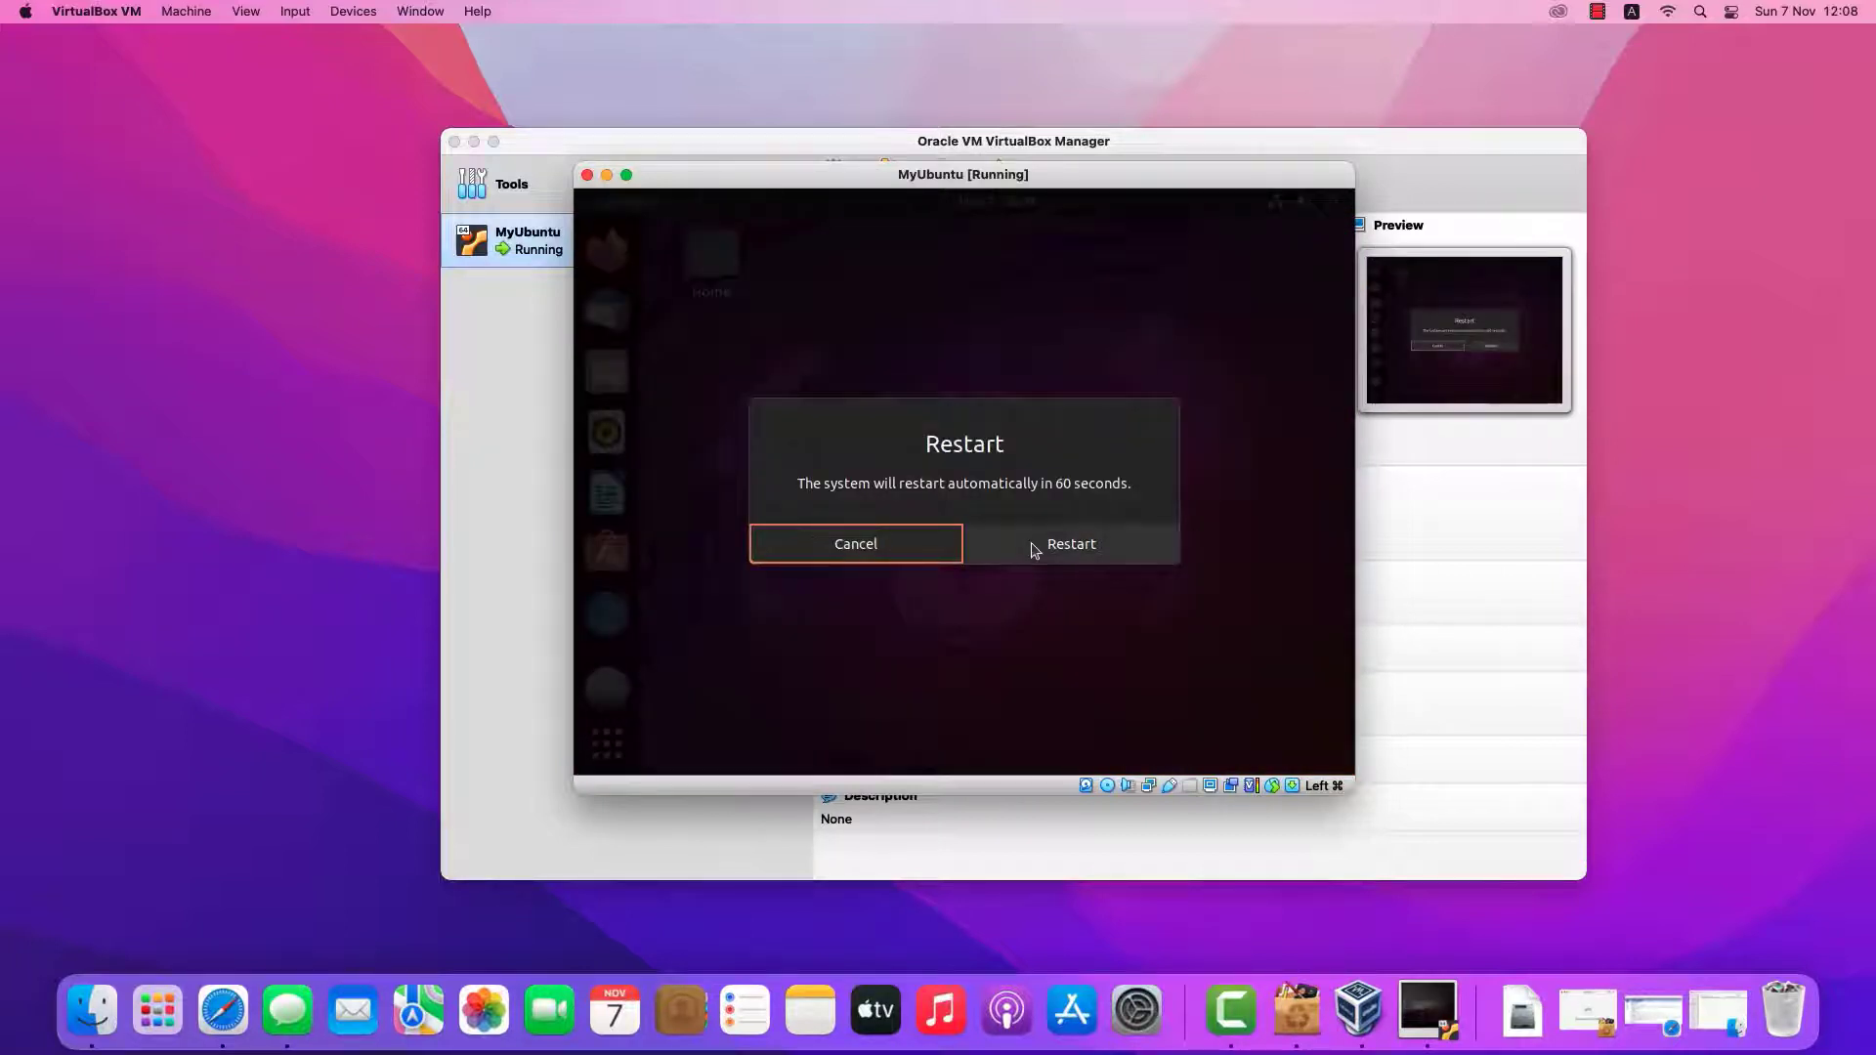
left_click(1034, 550)
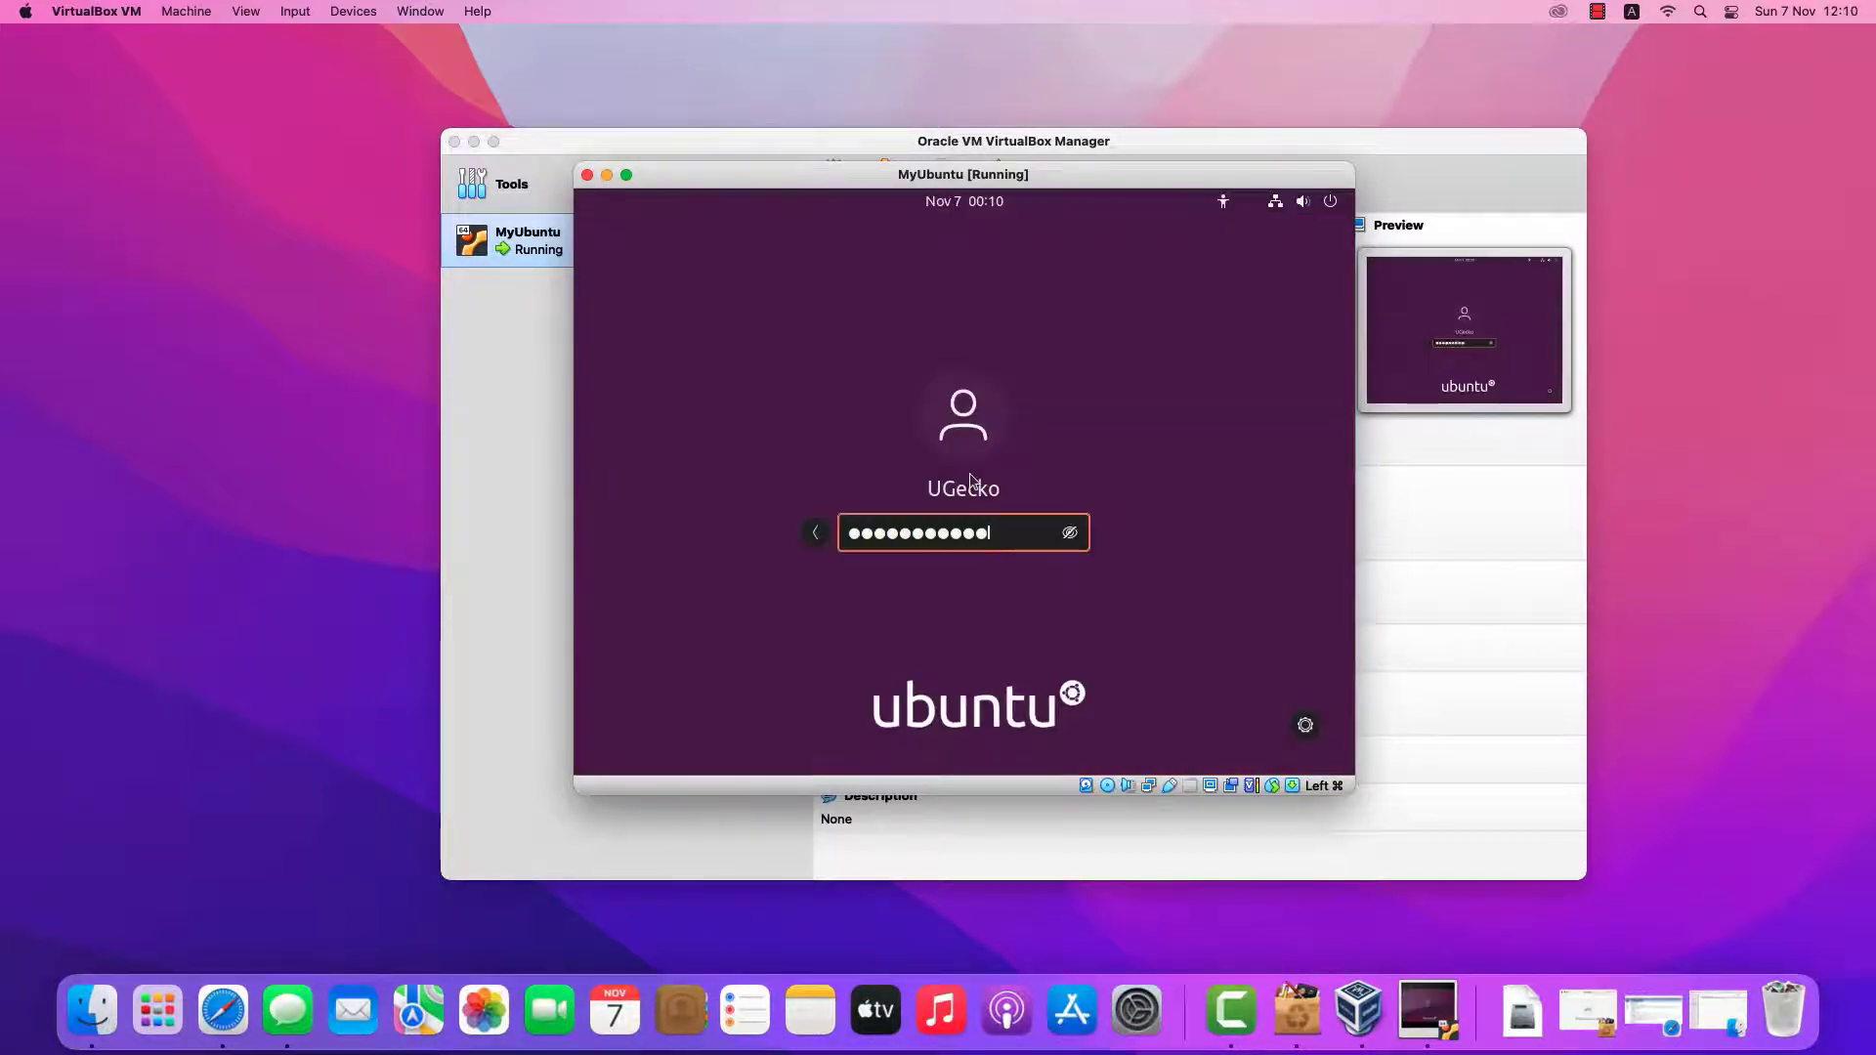
key("Return")
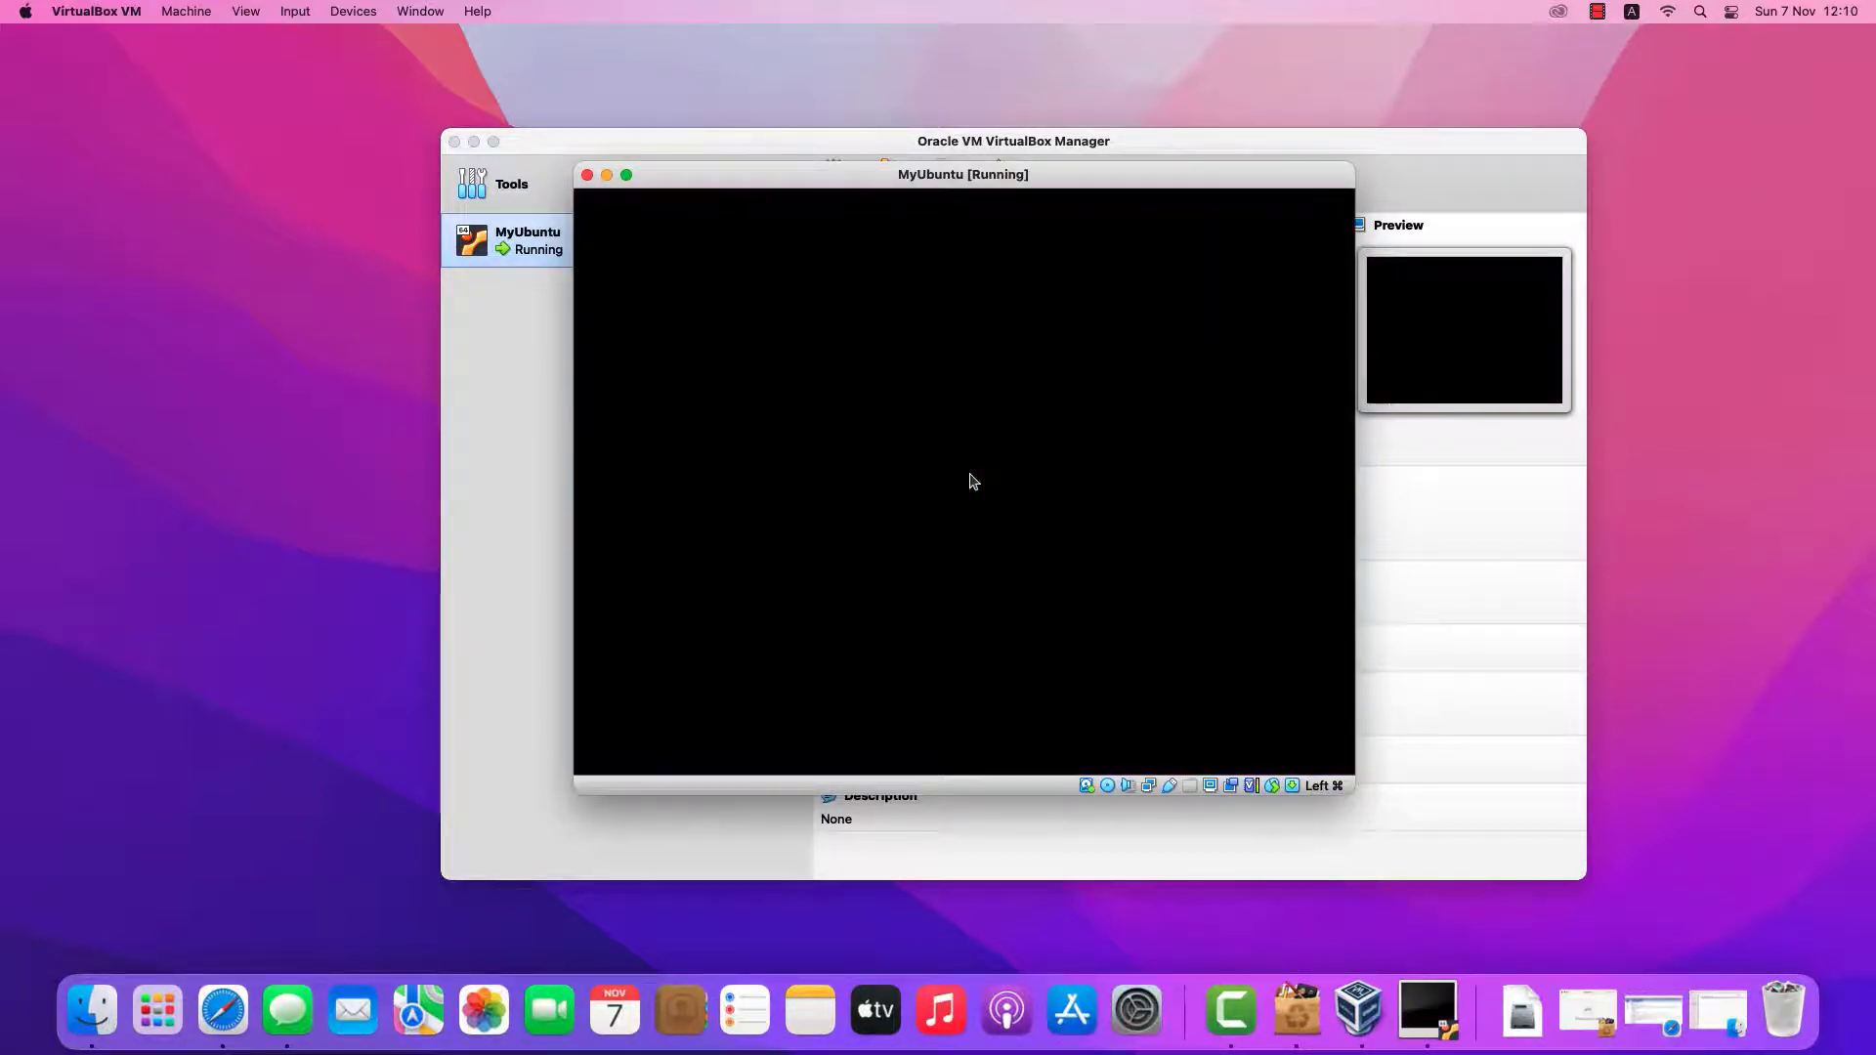
Move and enlarge the VM window so the desktop grows, then request full screen
left_click_drag(721, 174, 366, 69)
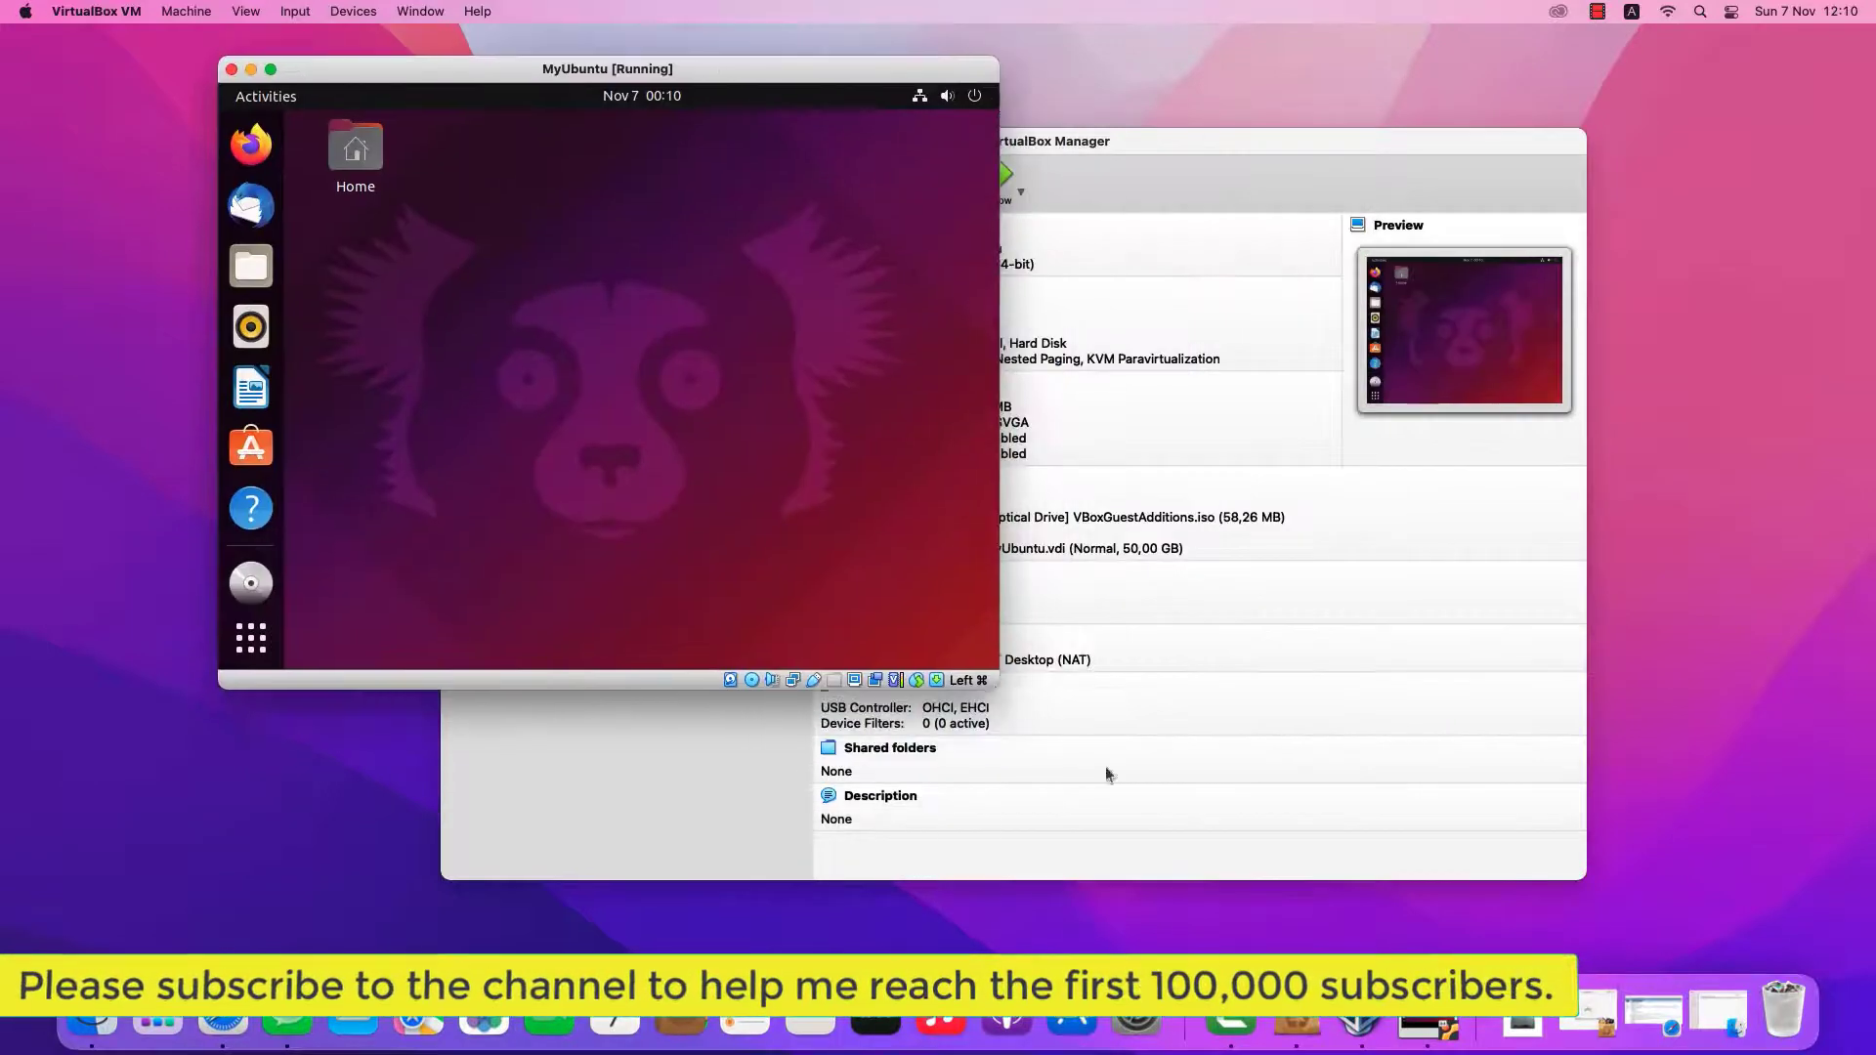
left_click_drag(1009, 788, 1650, 927)
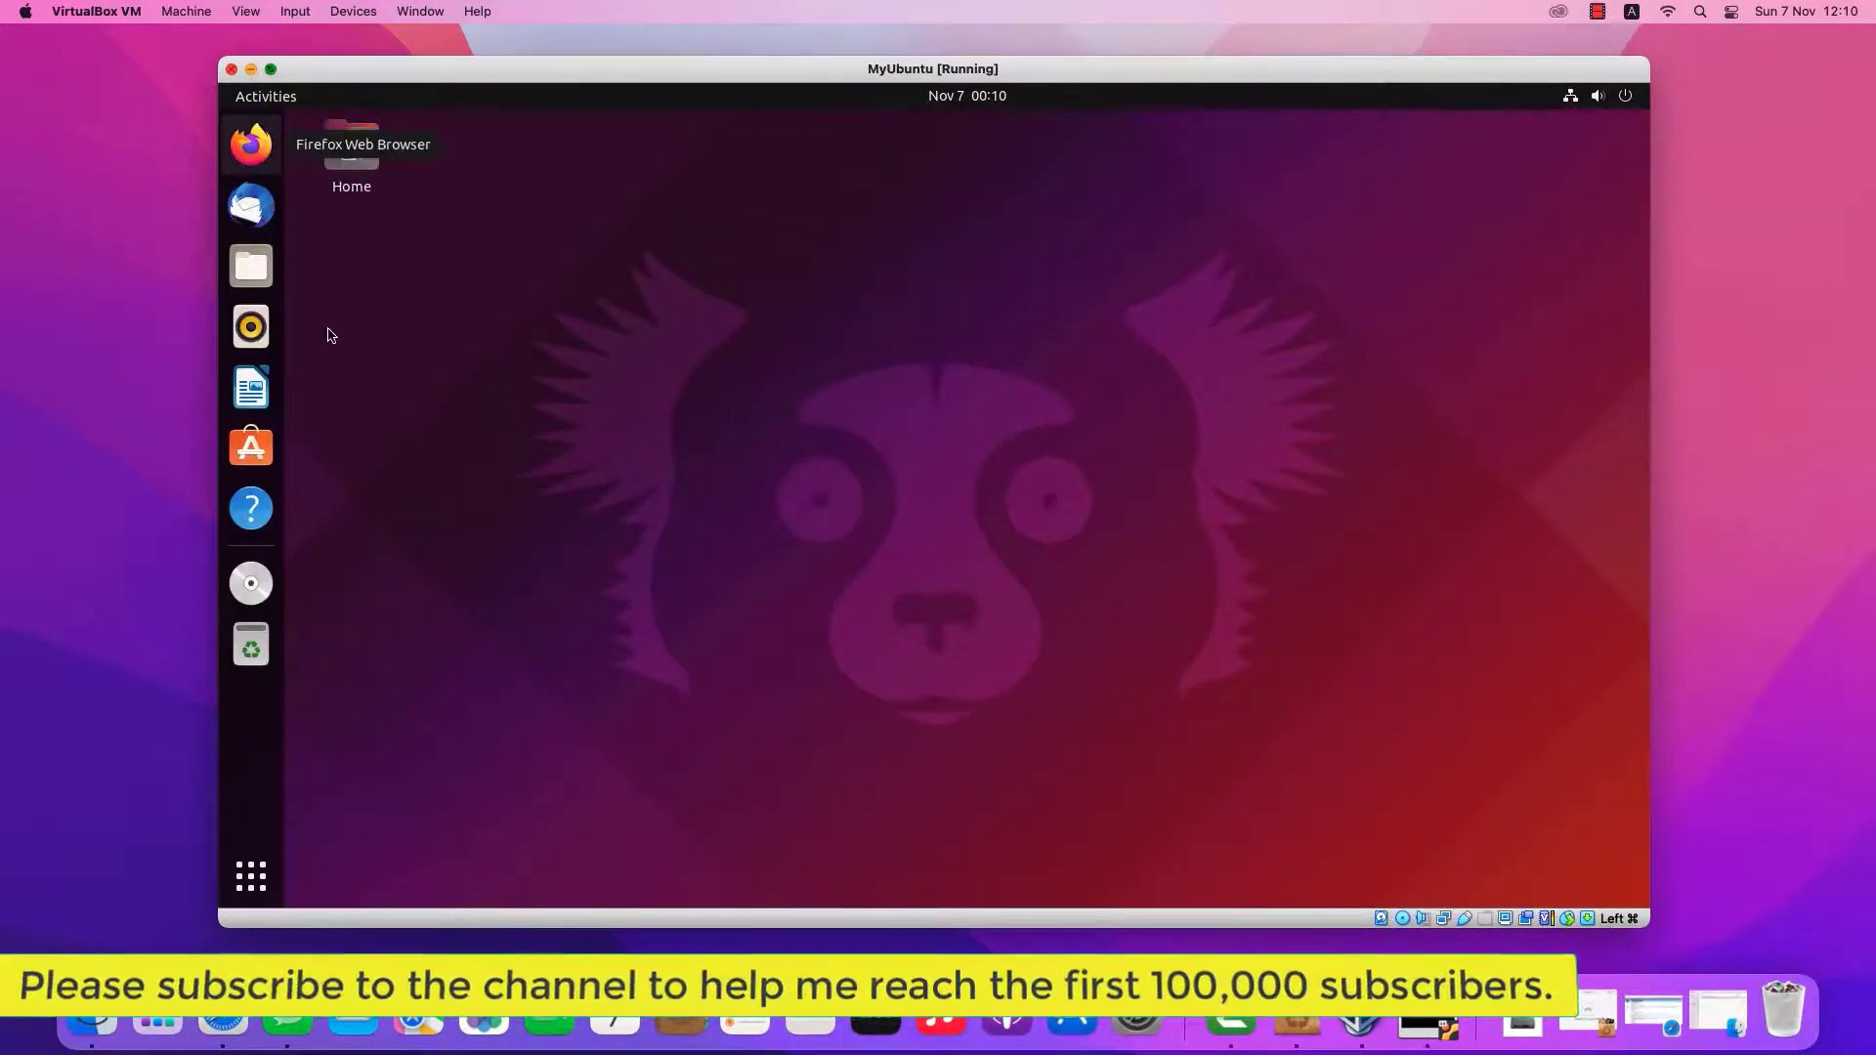
key("super+f")
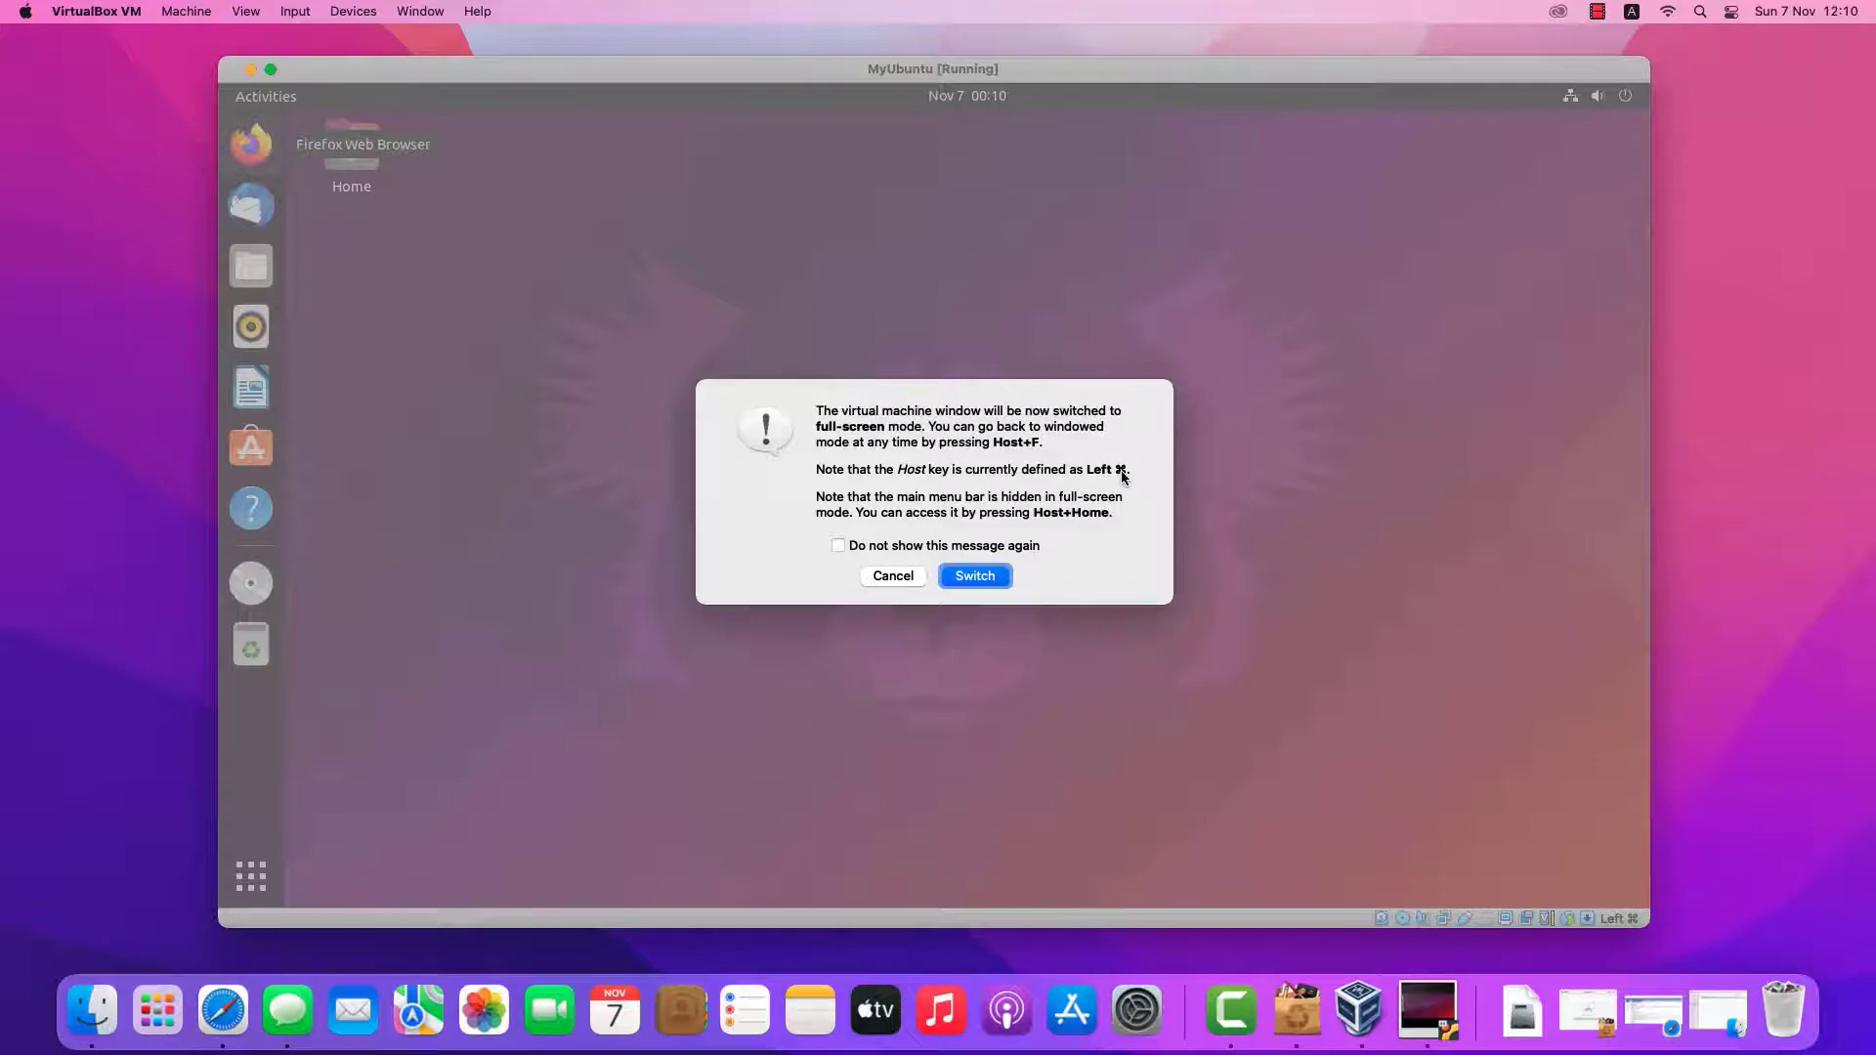
Run MyUbuntu full screen and check the application grid, then exit with Host+F and drag the window smaller so the desktop resizes to fit
left_click(974, 577)
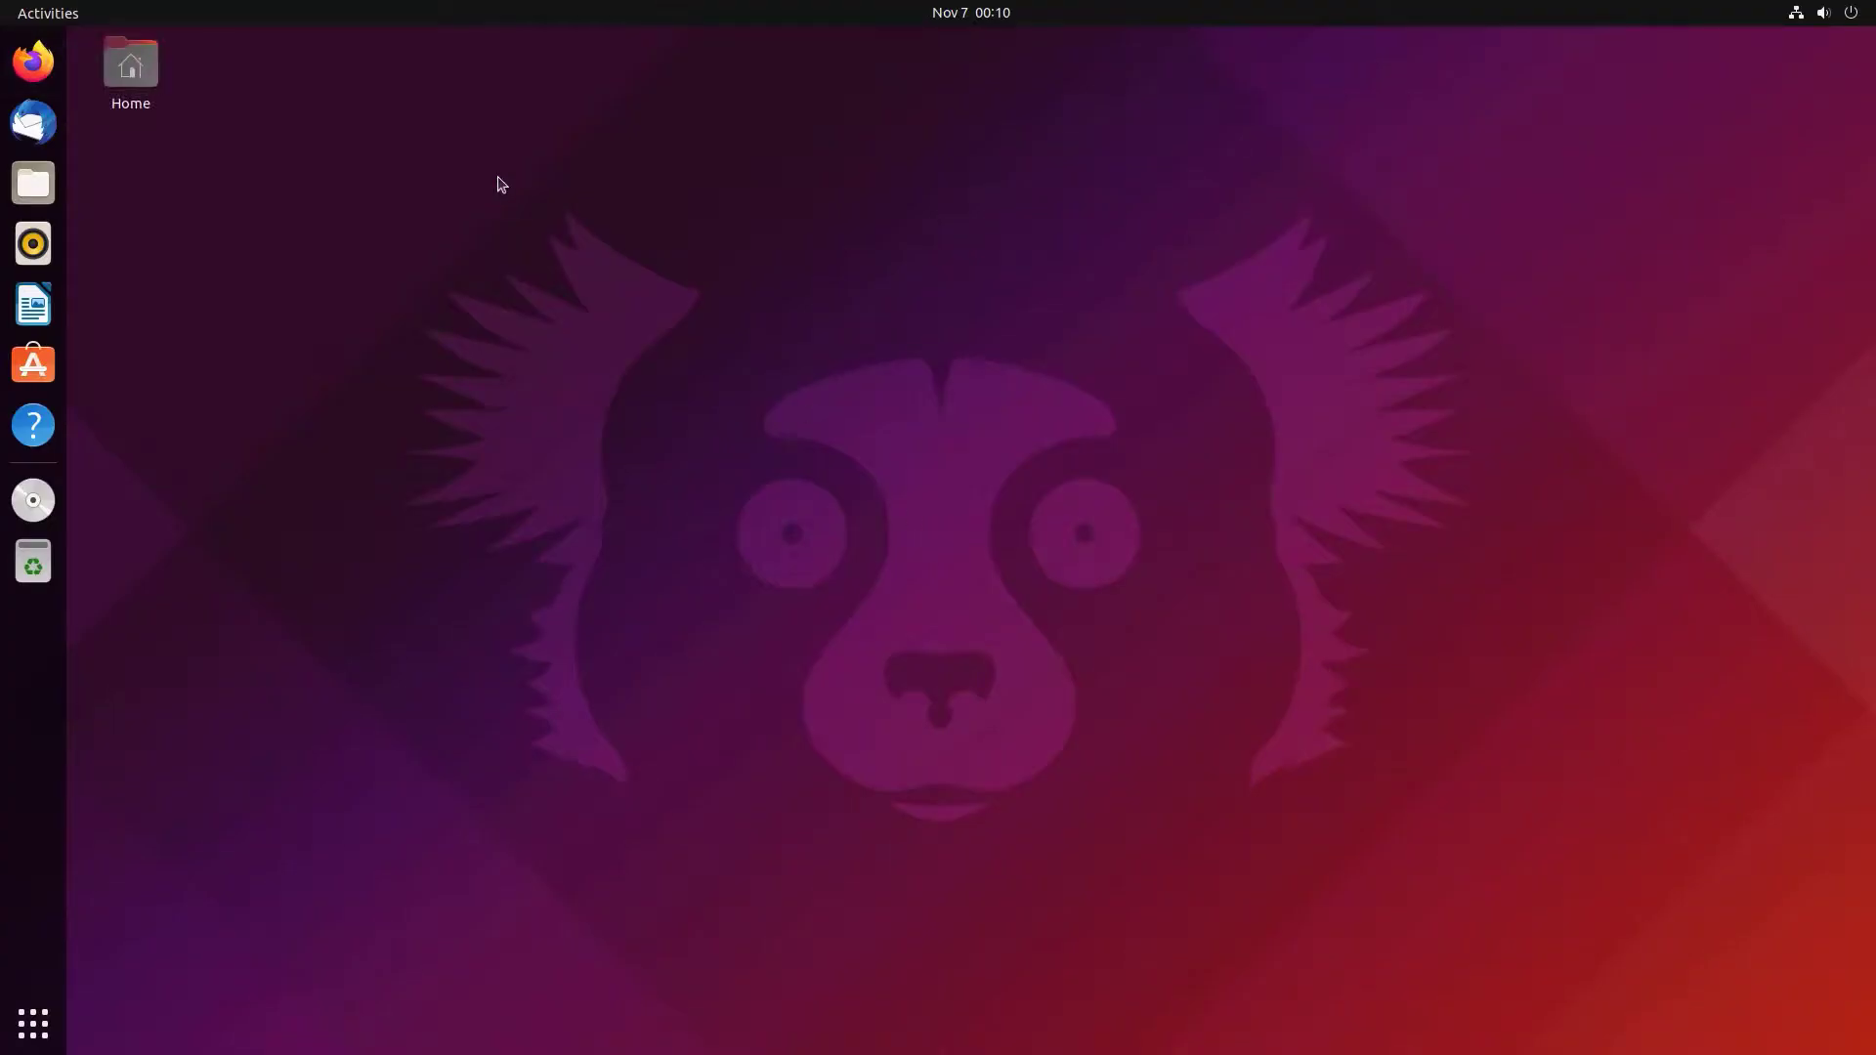
left_click(28, 1034)
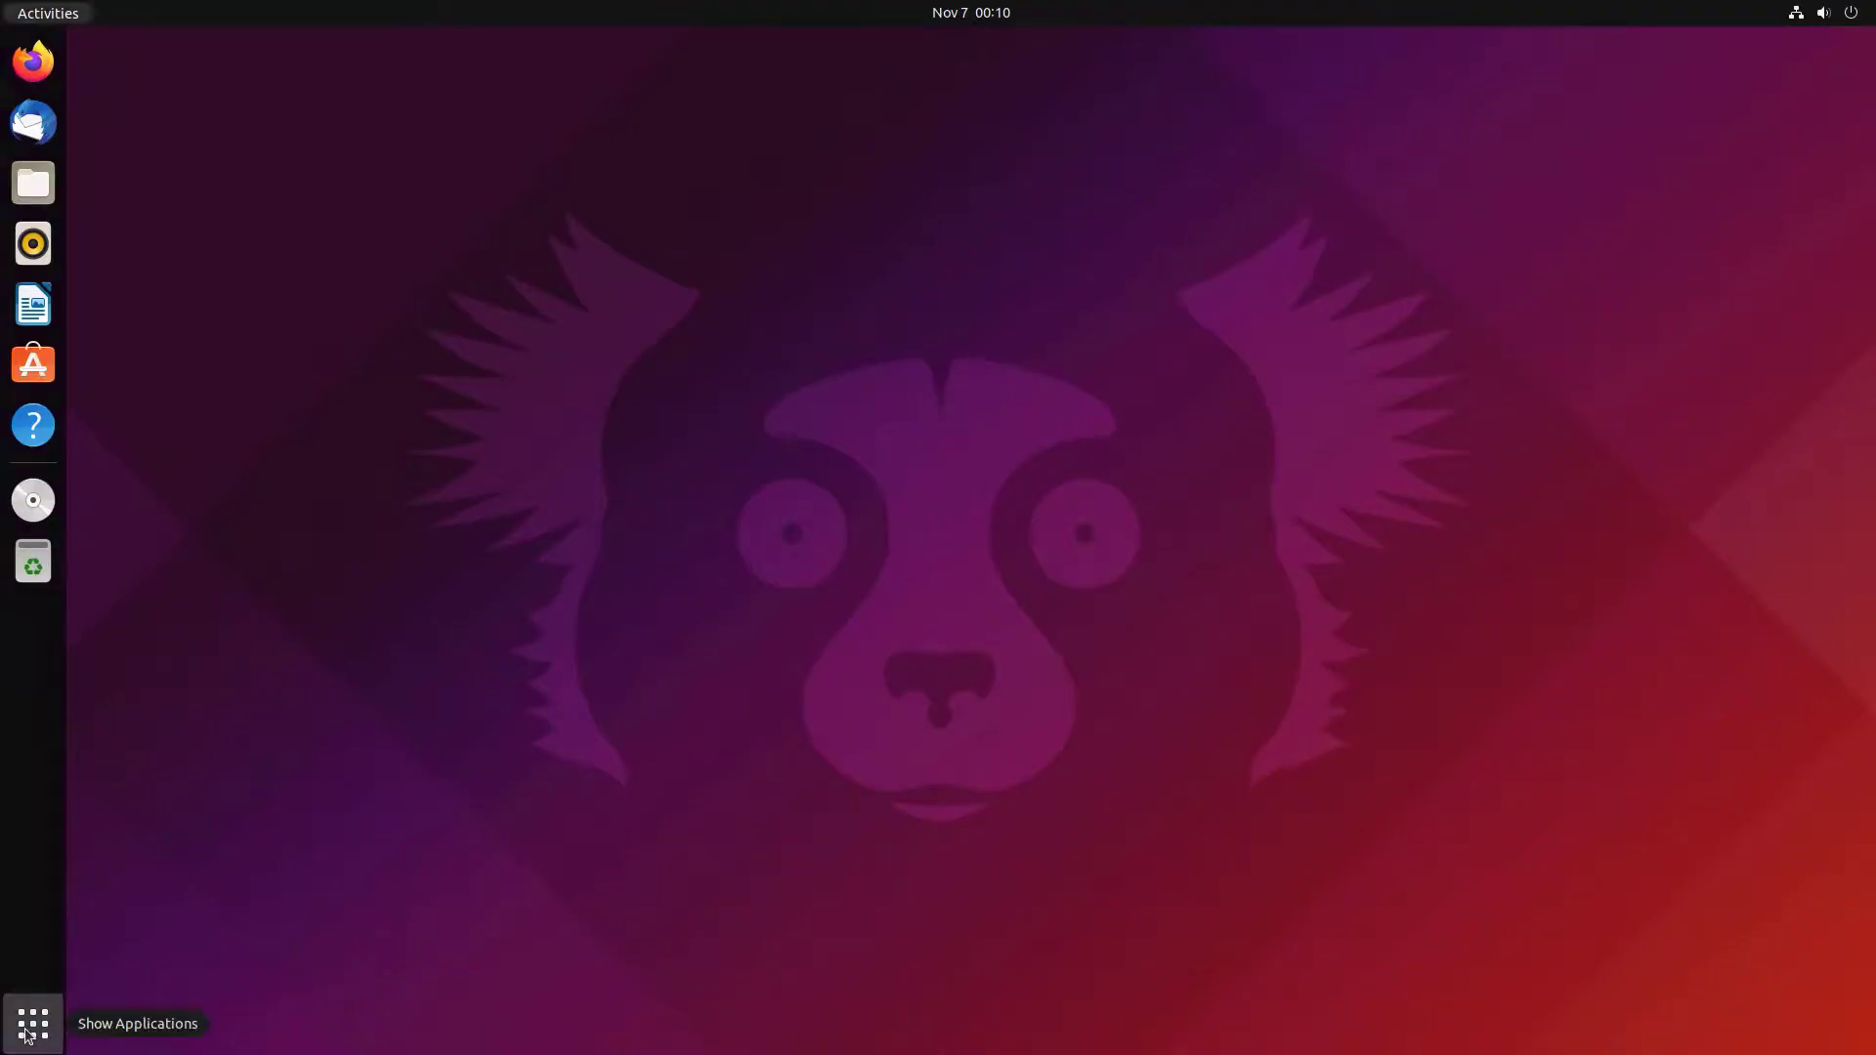
left_click(28, 1034)
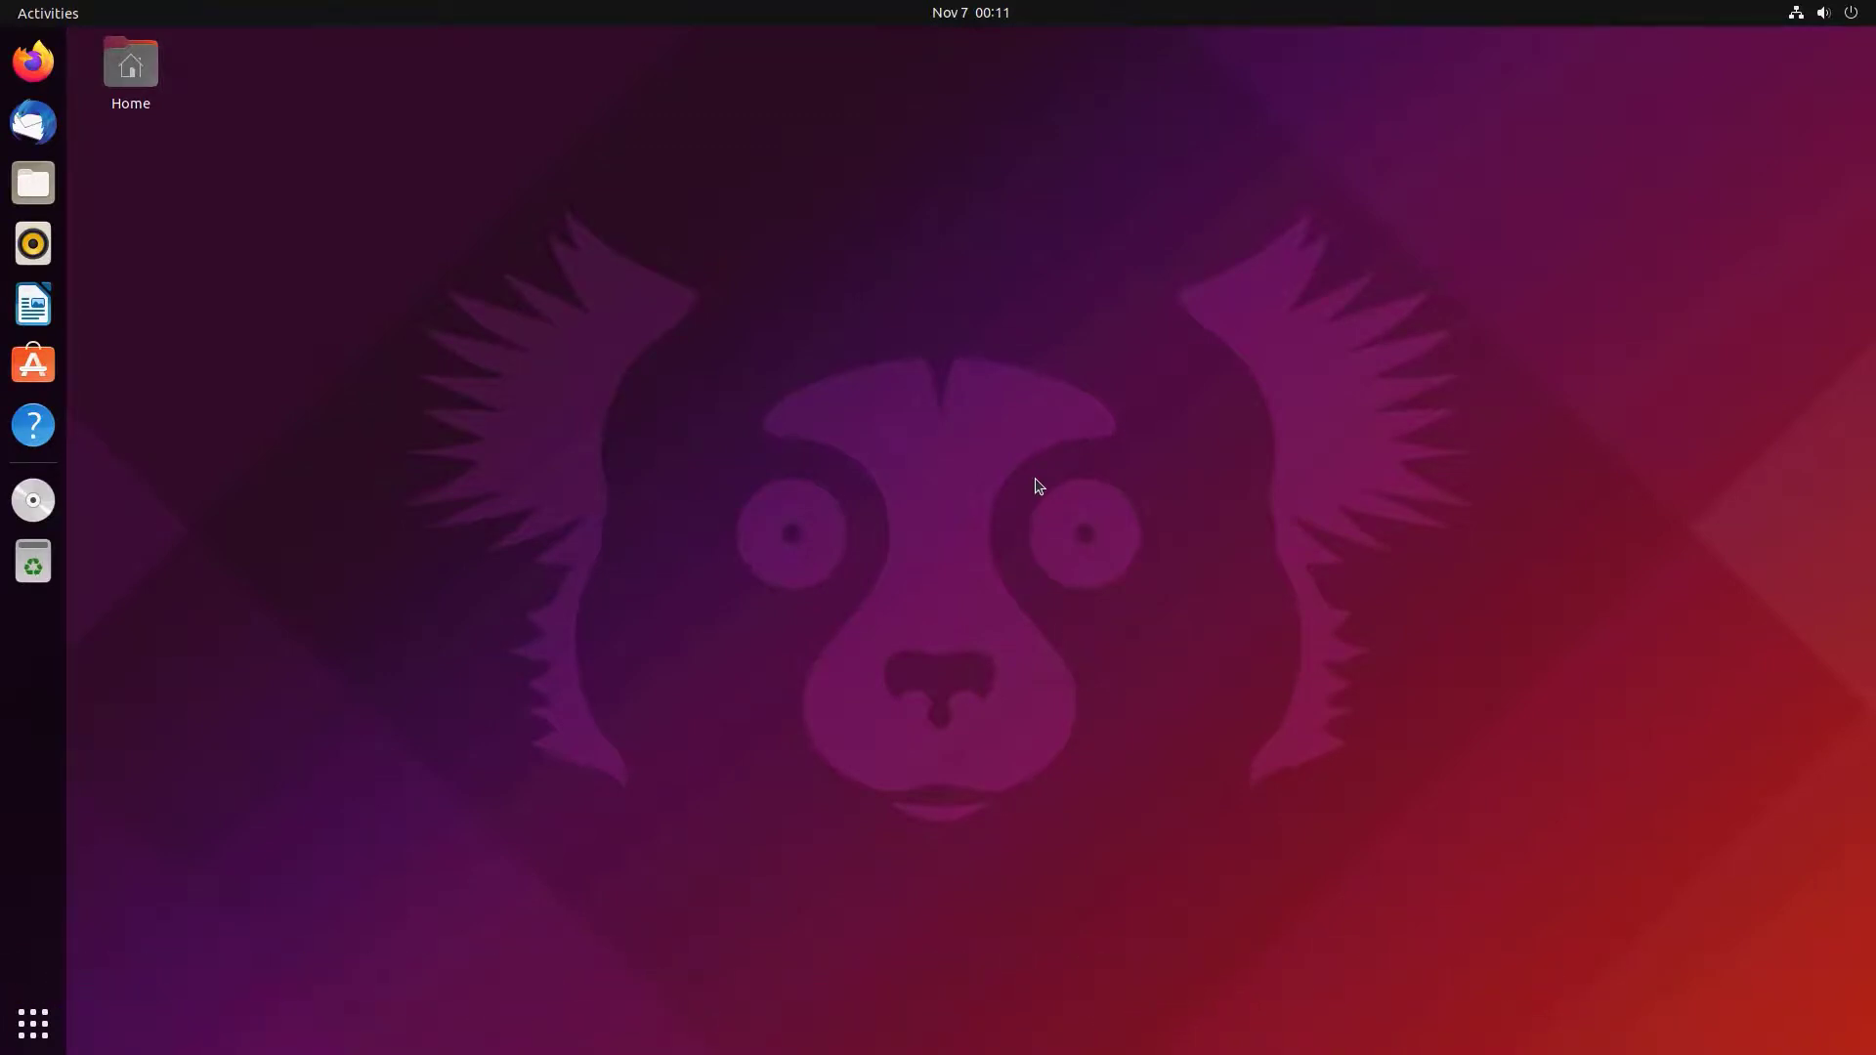
key("super+f")
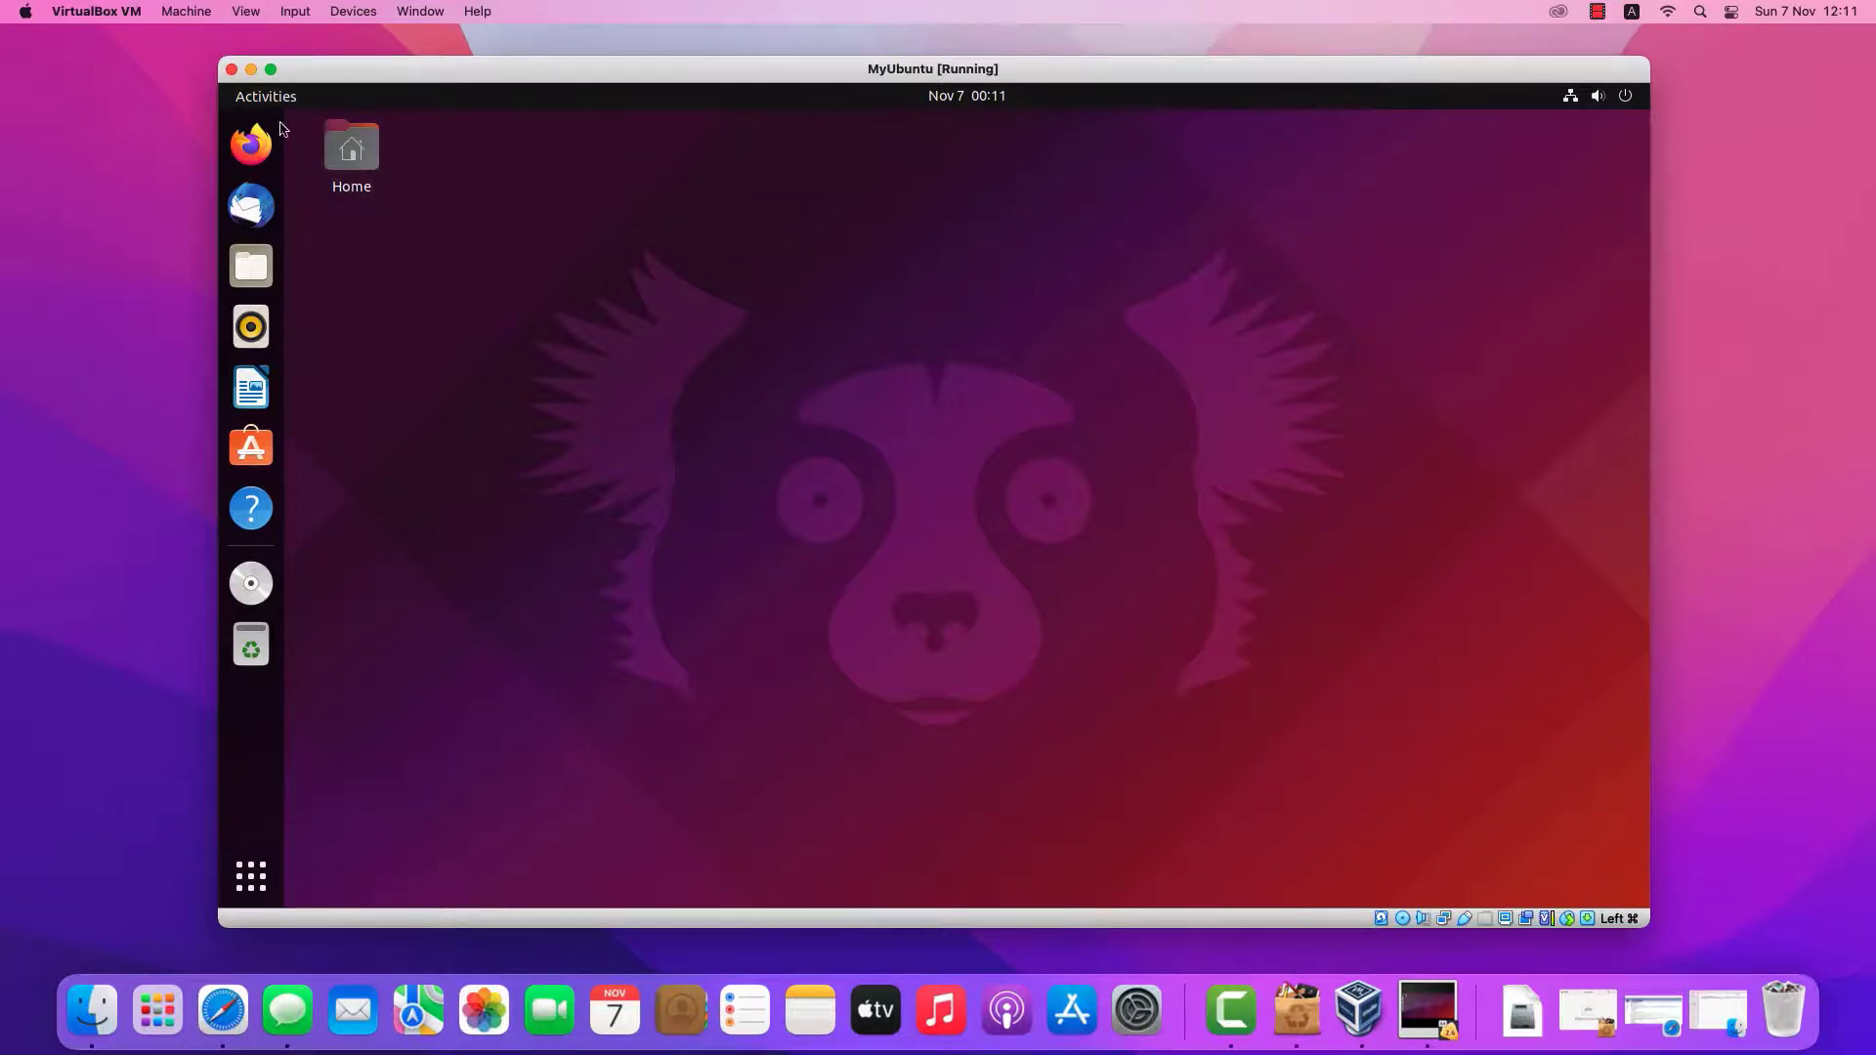
left_click_drag(219, 57, 88, 58)
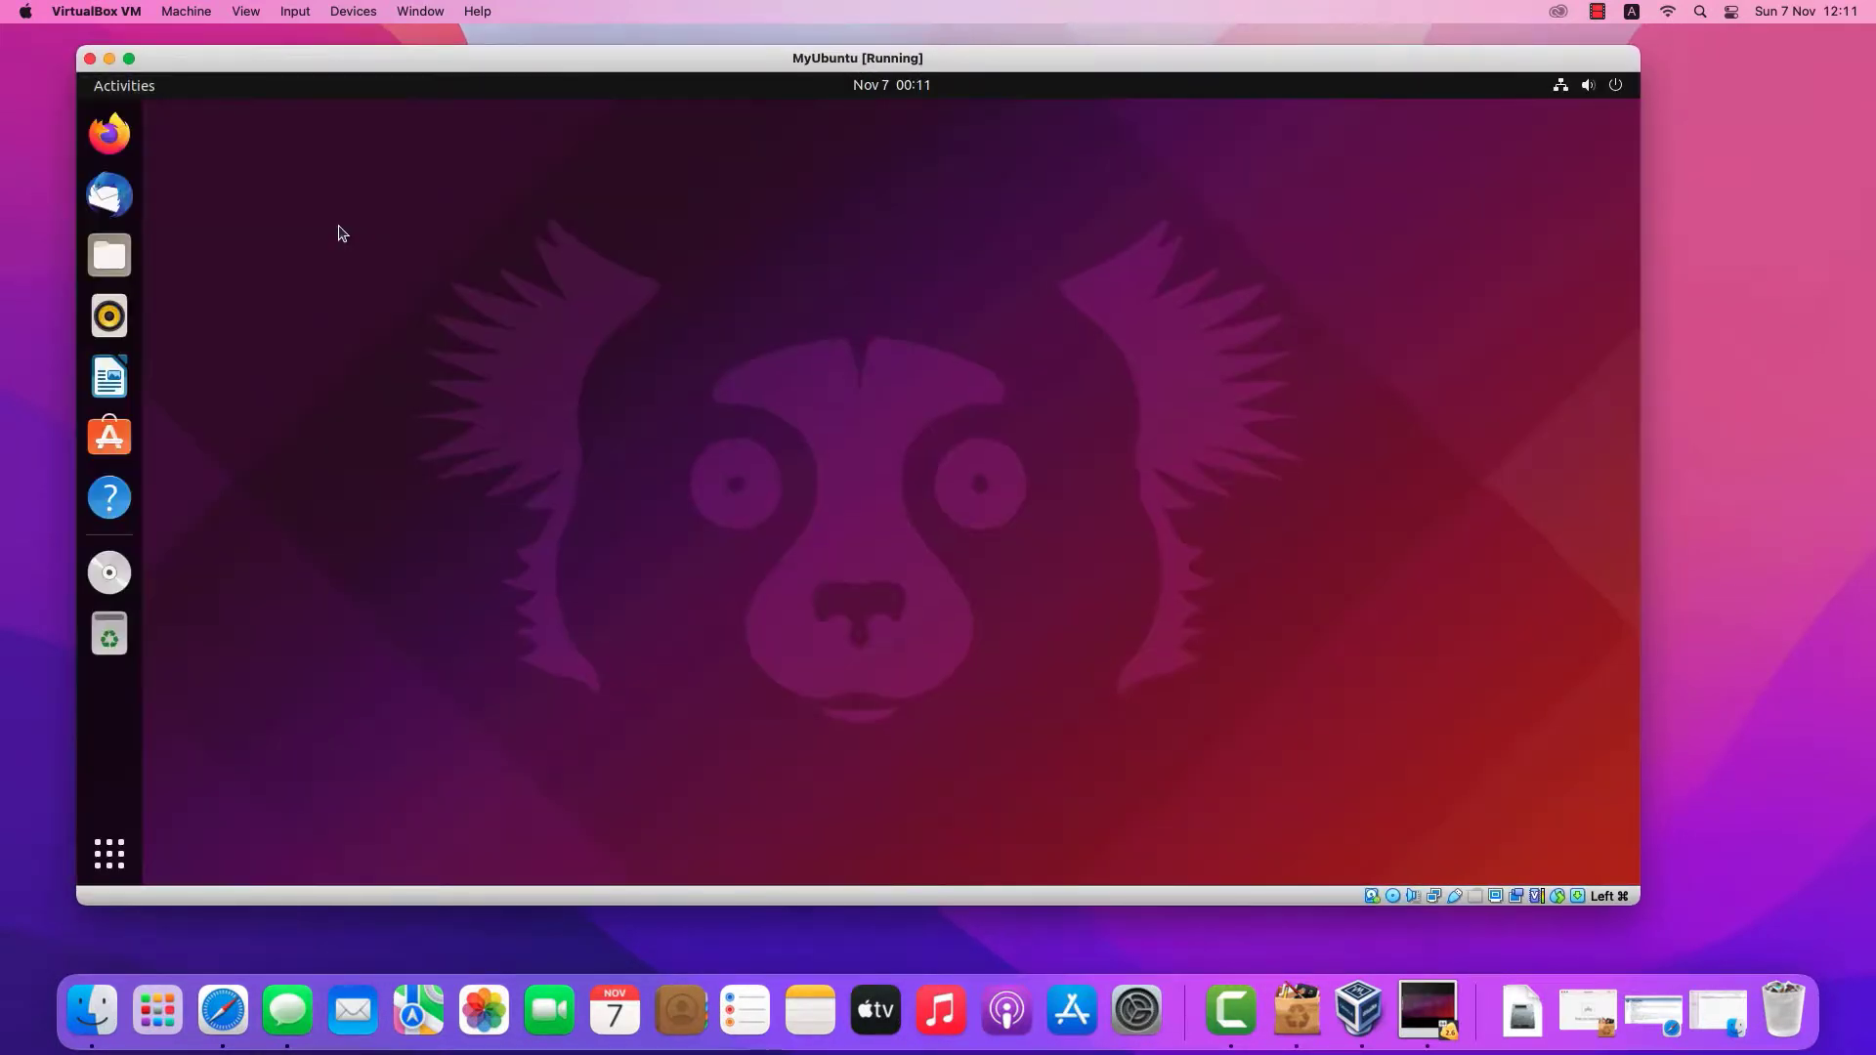